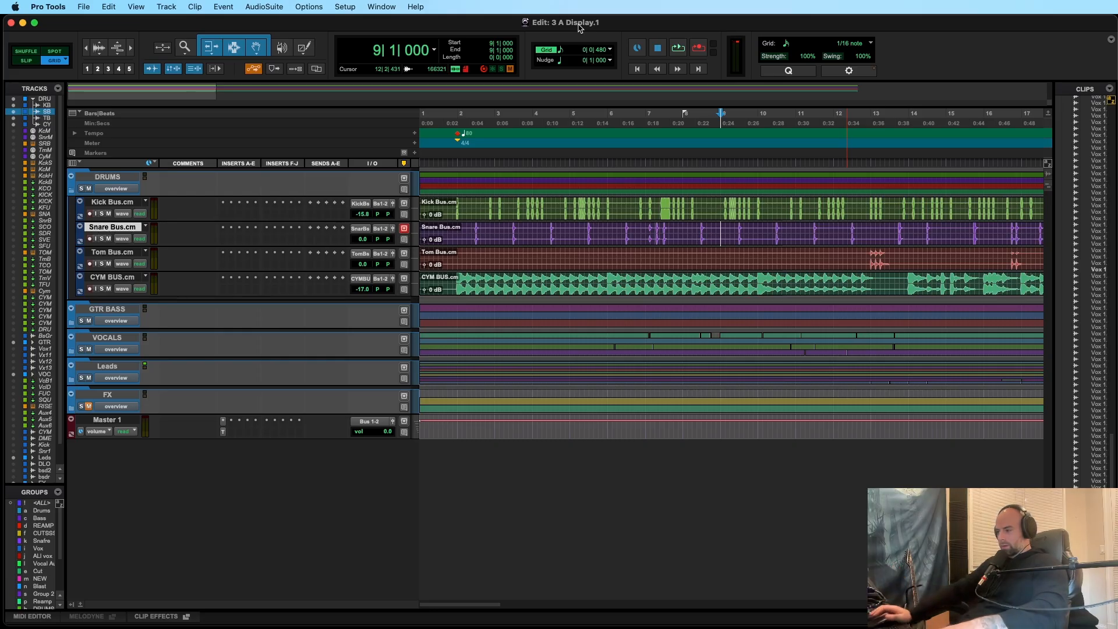
Step: Place the edit cursor at bar 2 on the Tom Bus track and collapse the DRUMS folder
click(835, 257)
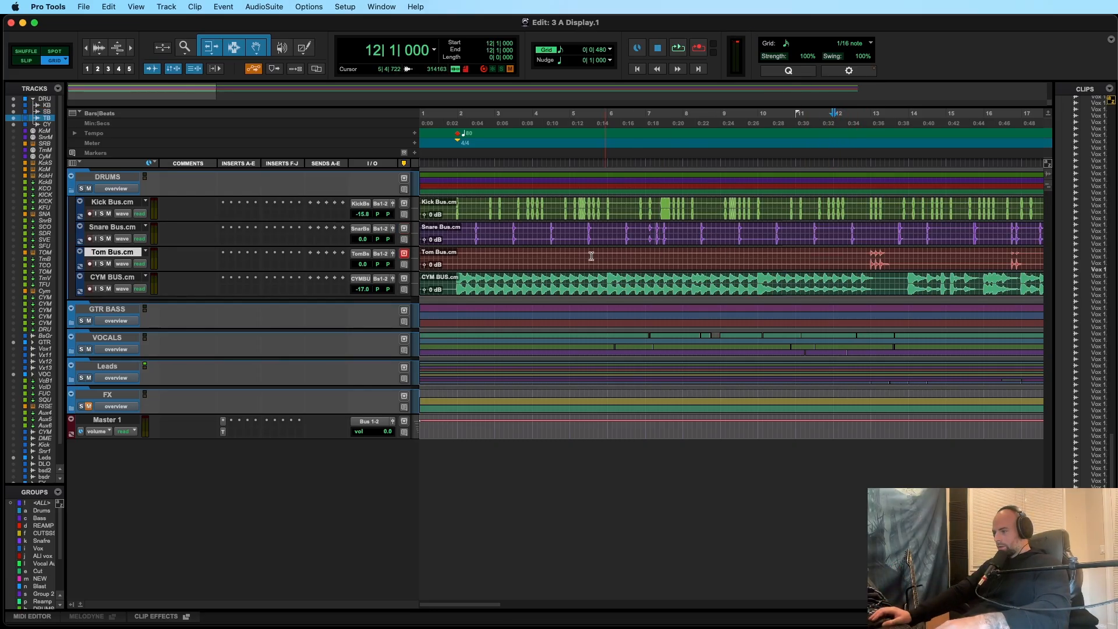
click(459, 257)
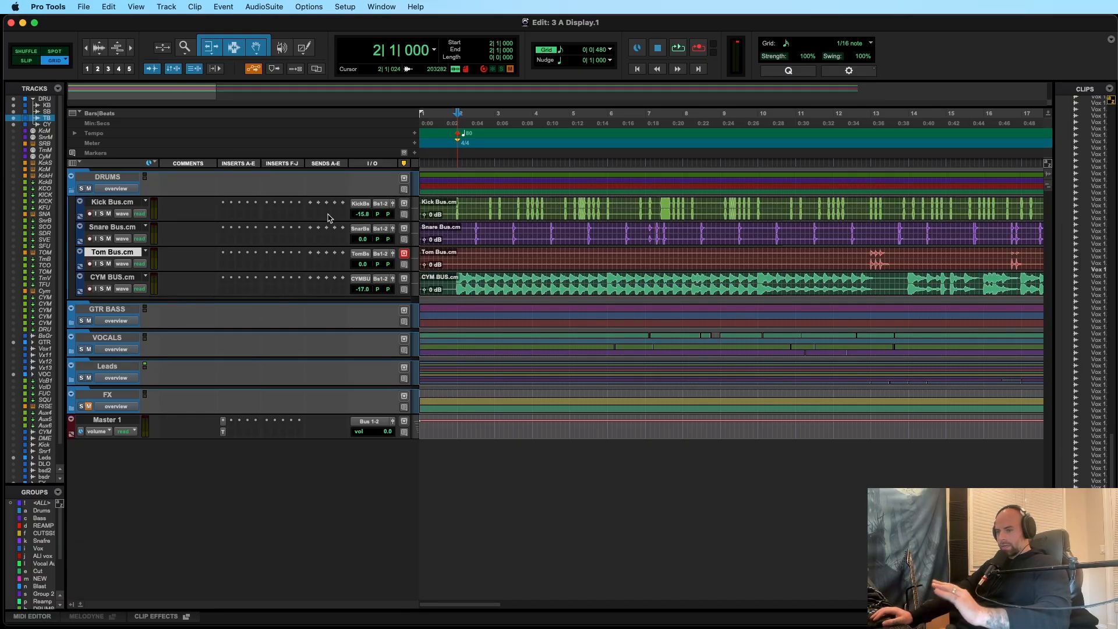
click(71, 192)
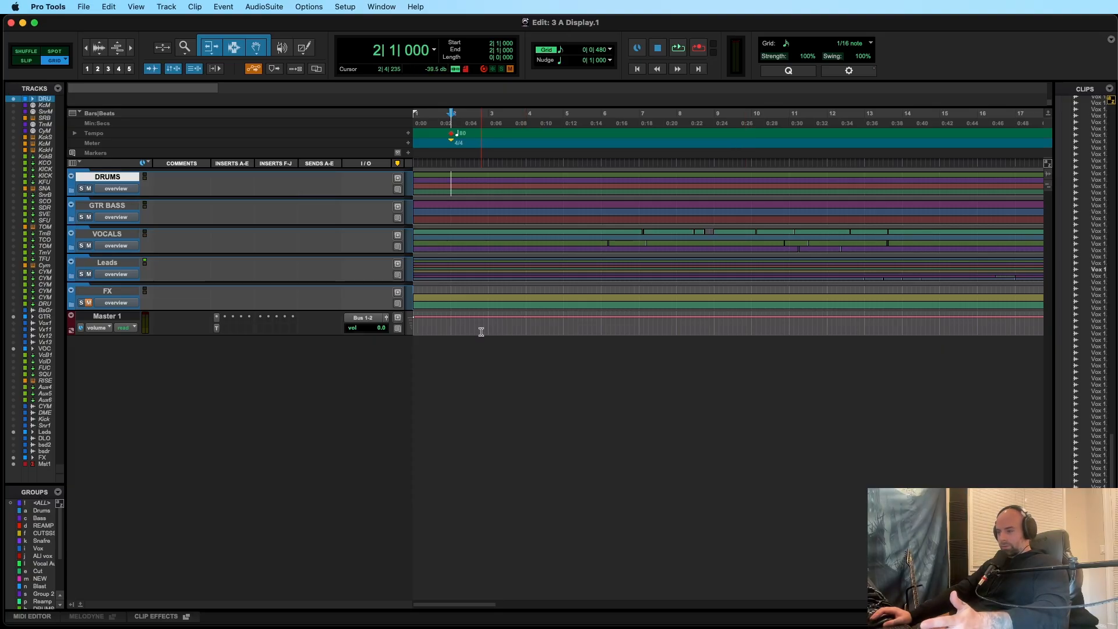
scroll(707, 260, down, 3)
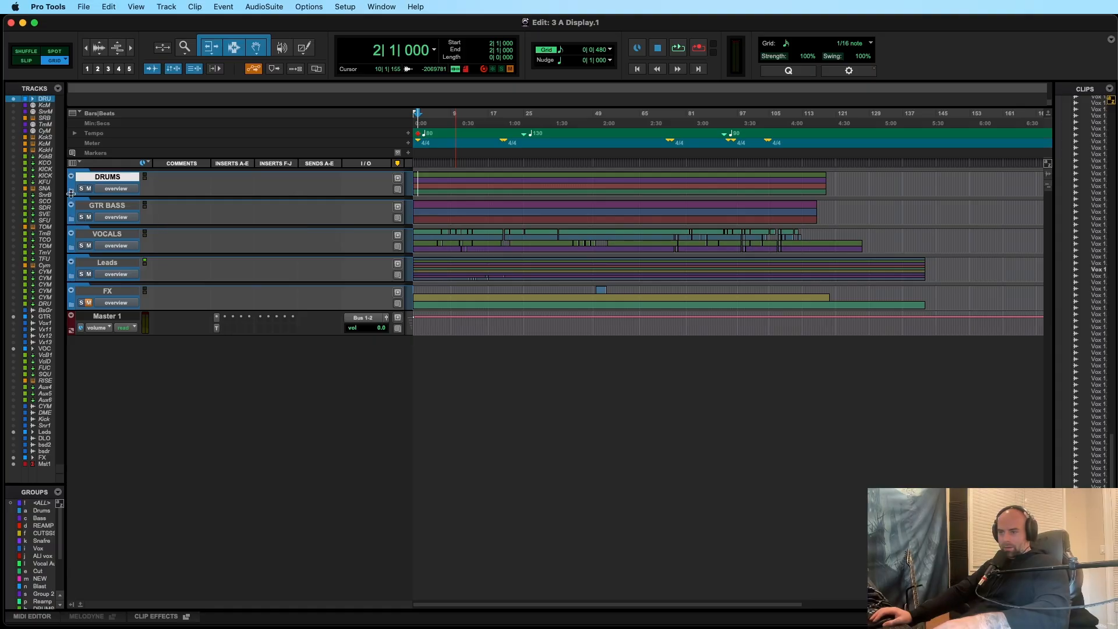
click(71, 190)
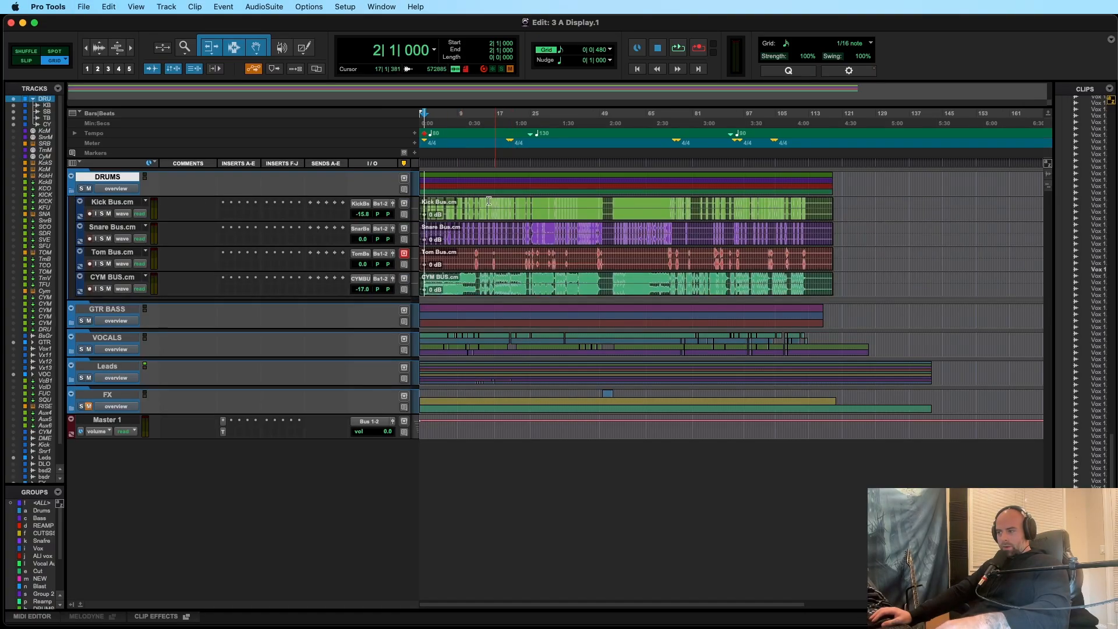
click(71, 190)
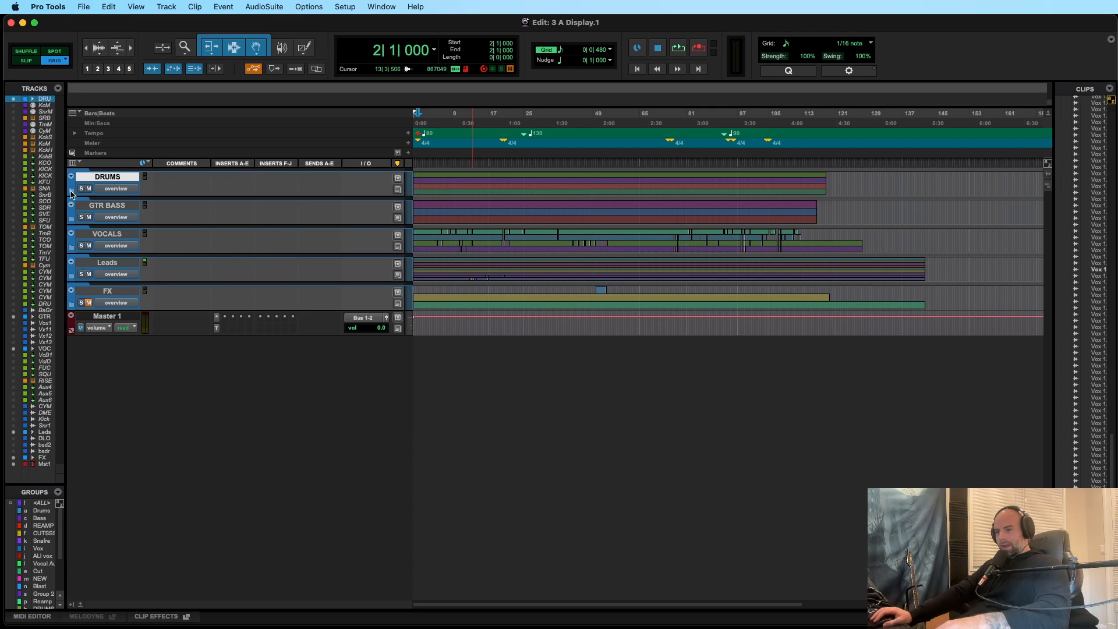
Step: Expand the Leads folder and mark passages on the Guitar R.dup2 and Lead tracks to review their audio
click(71, 304)
click(72, 304)
click(72, 276)
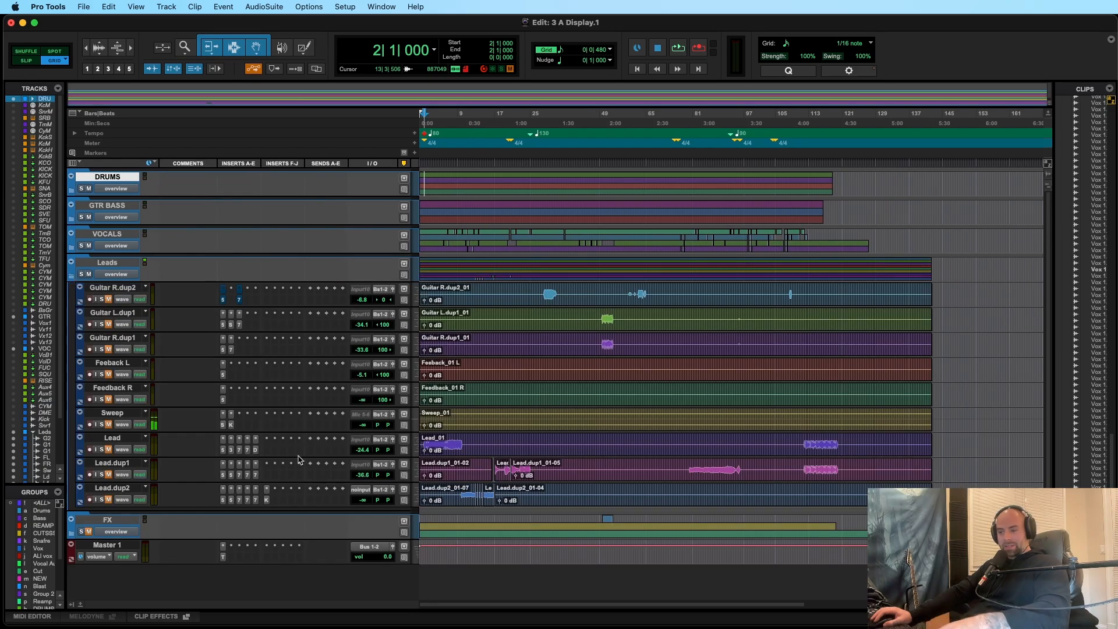
drag(543, 293, 579, 295)
click(436, 442)
key(super+bracketright)
key(super+bracketright)
key(super+bracketright)
drag(455, 439, 686, 441)
Step: Open the Guitar Rig 5 insert on the Lead track, exiting its demo notice and closing the plug-in window
click(222, 439)
click(580, 289)
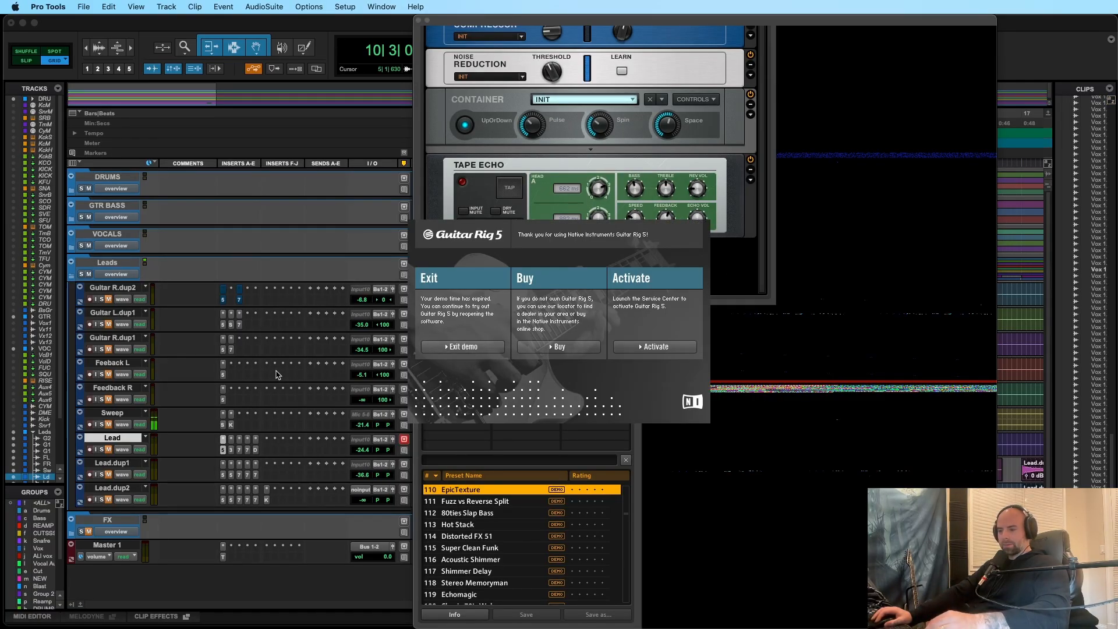
click(466, 347)
click(418, 21)
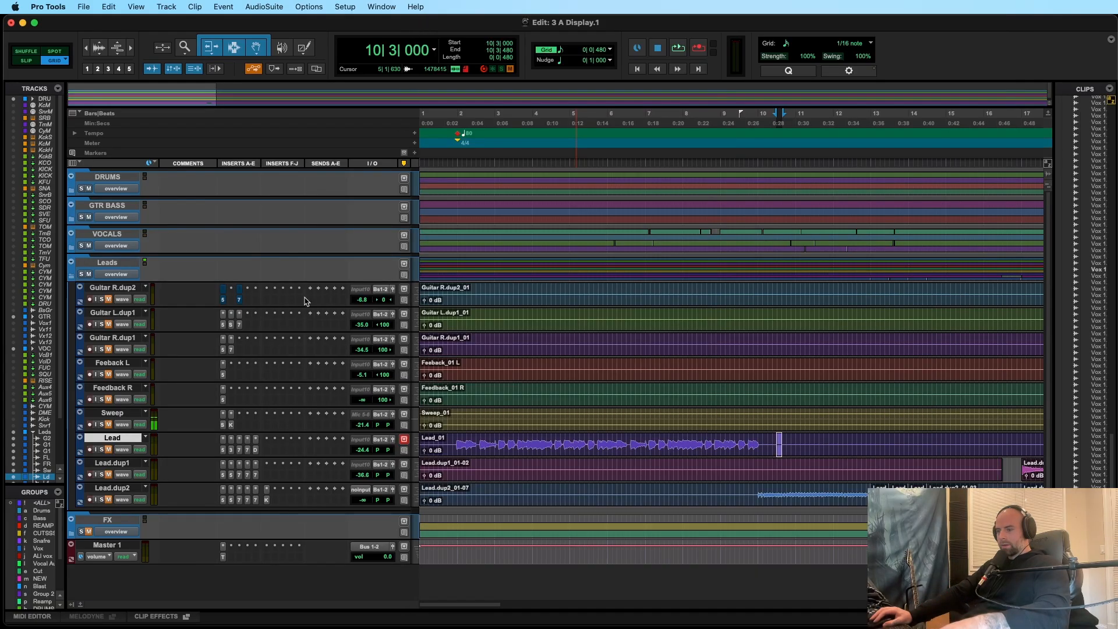
Step: Switch the open folder from Leads to DRUMS and select the CYM BUS audio from 1|4|480 to 10|1|480
click(70, 275)
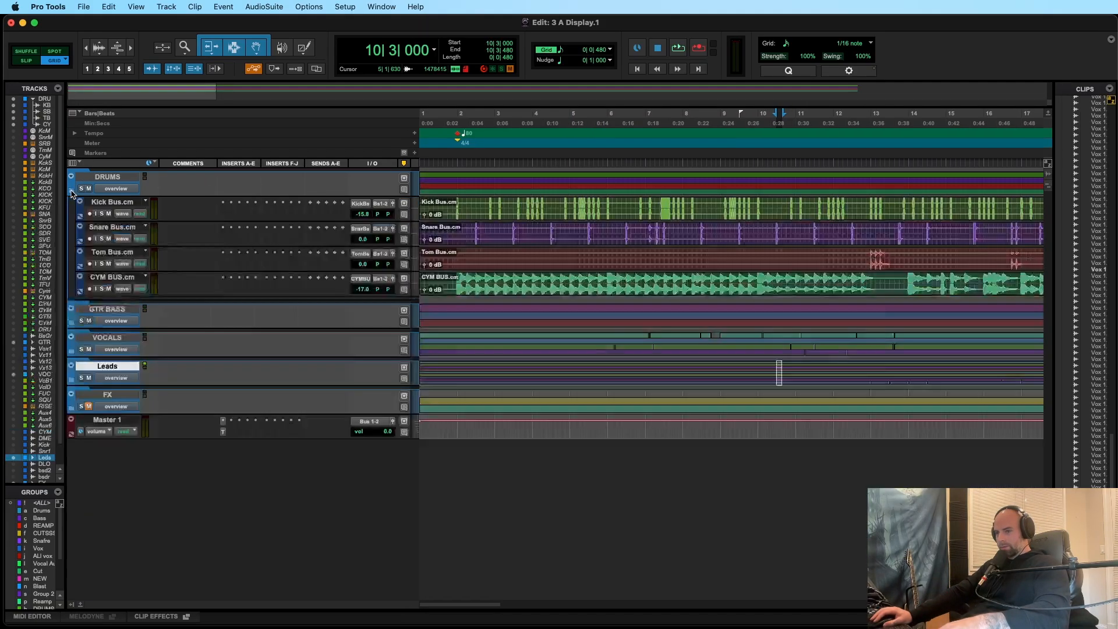
click(71, 190)
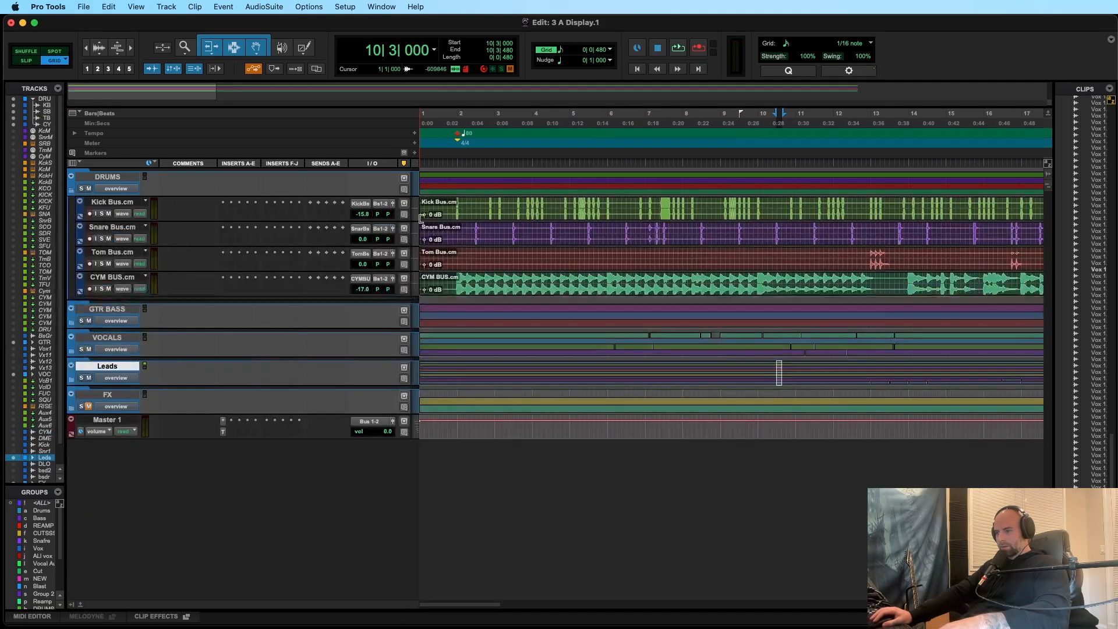
click(458, 228)
drag(456, 275, 763, 284)
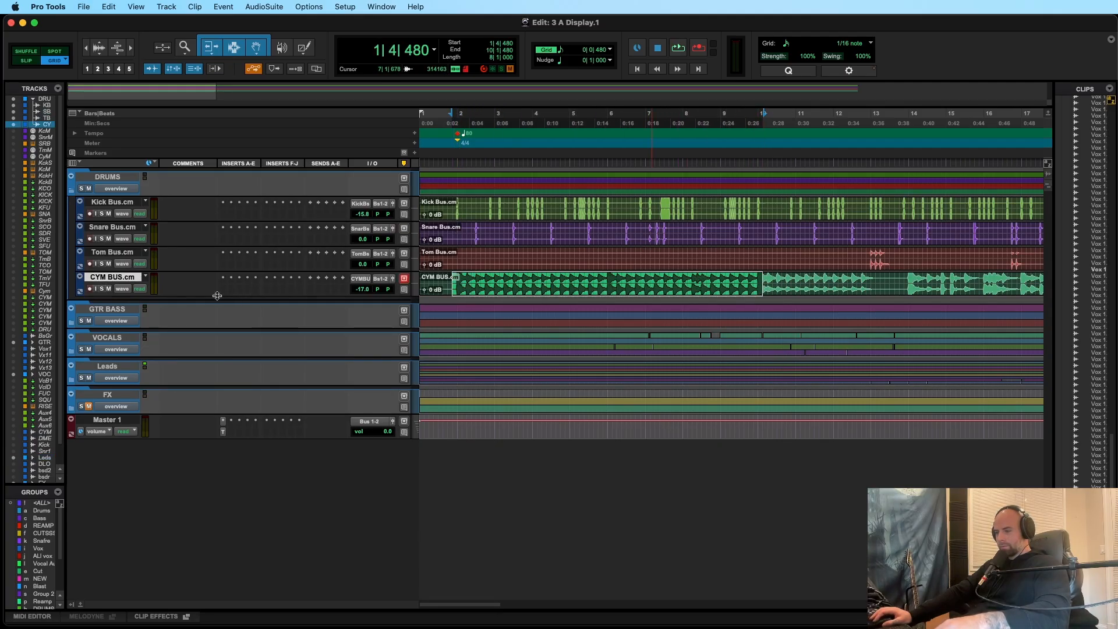
Step: In the GTR BASS folder, select the Bass SUB passage from 9|3|480 to 12|2|480 and set the two REAMP tracks to waveform view
click(72, 323)
drag(742, 361, 848, 362)
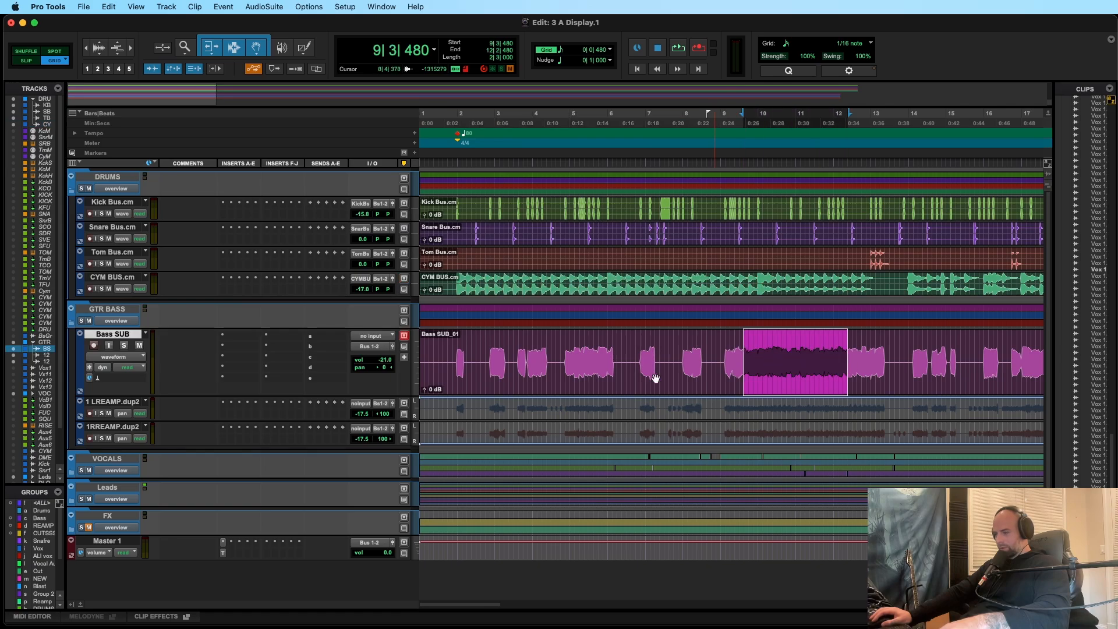
click(121, 413)
click(140, 385)
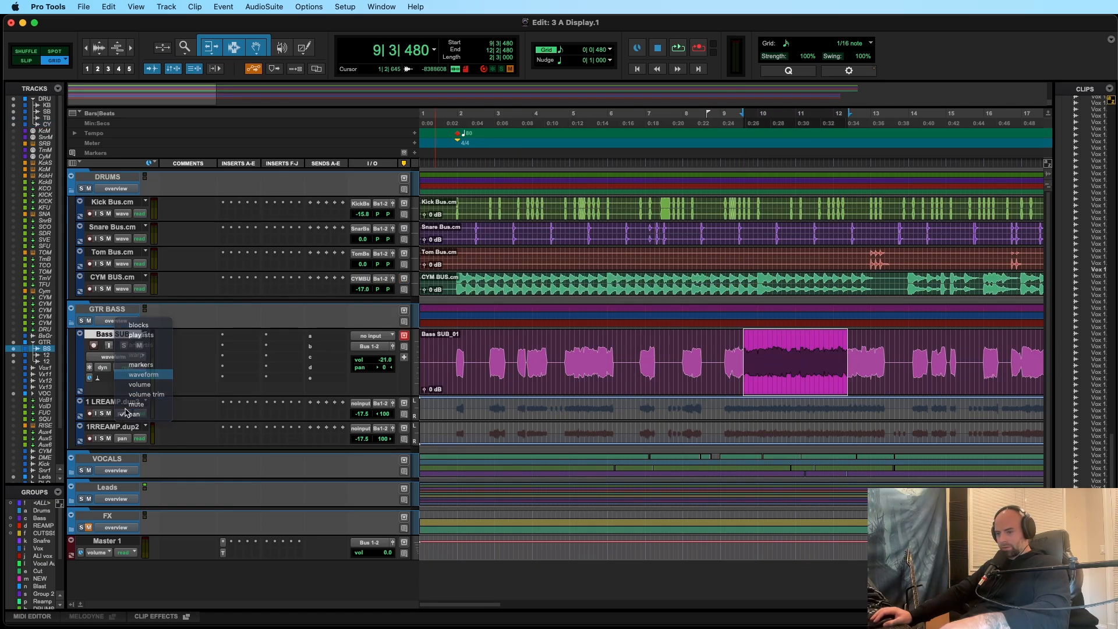
Step: Expand the VOCALS folder and select the Vox 1.dup4 to Vox 1.dup7 clips from 73|1|480 to 125|1|000
click(71, 459)
scroll(510, 416, down, 3)
drag(456, 410, 728, 483)
scroll(757, 449, down, 3)
scroll(722, 441, right, 2)
drag(613, 421, 803, 424)
key(super+bracketright)
key(super+bracketright)
scroll(802, 422, right, 3)
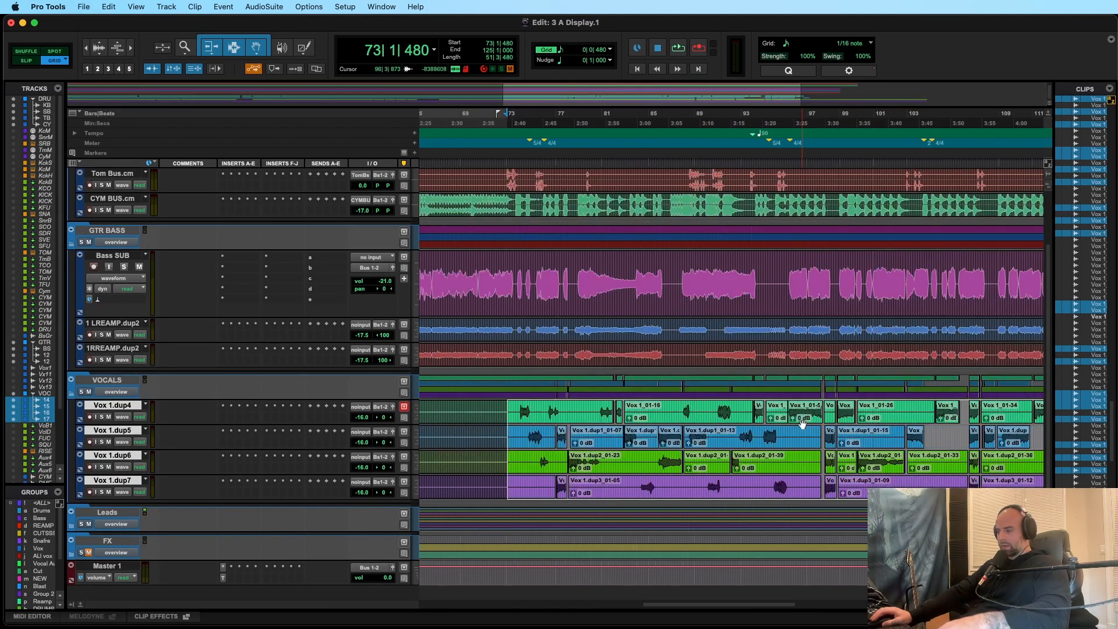
key(super+bracketleft)
key(super+bracketleft)
key(super+s)
Step: Expand the FX folder to look at its RISEANDHITcm, Bass Drop and FXSWELL_LONG tracks
click(71, 525)
click(71, 525)
scroll(79, 519, down, 3)
click(71, 497)
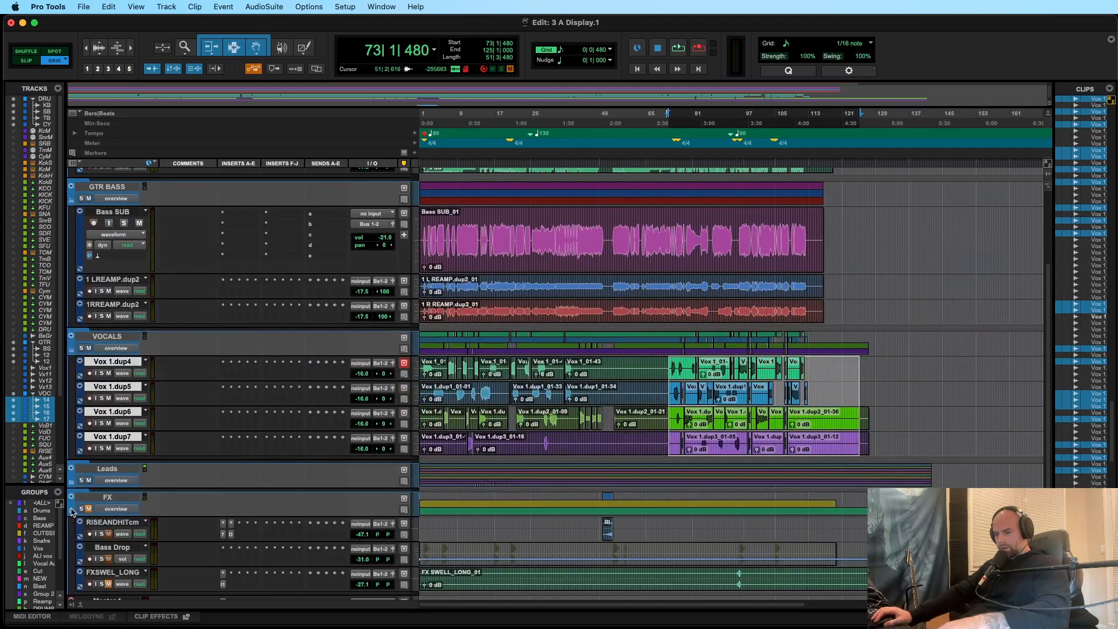
scroll(131, 501, down, 3)
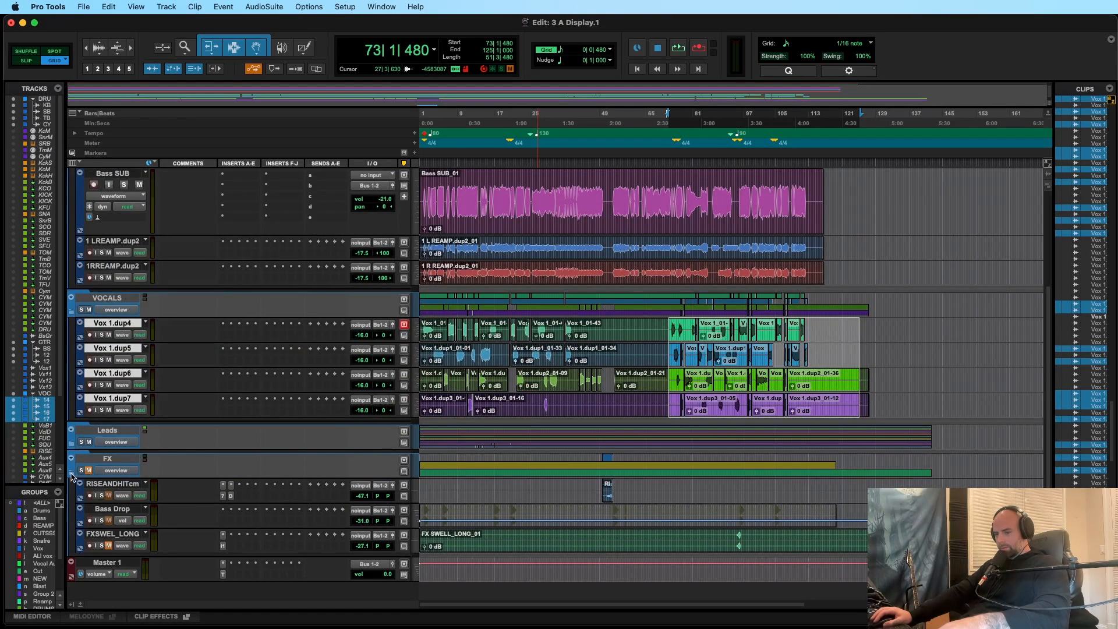
Step: Collapse the FX, VOCALS and GTR BASS folders, keeping the DRUMS folder open
click(72, 473)
scroll(73, 474, up, 3)
click(71, 337)
scroll(72, 344, up, 6)
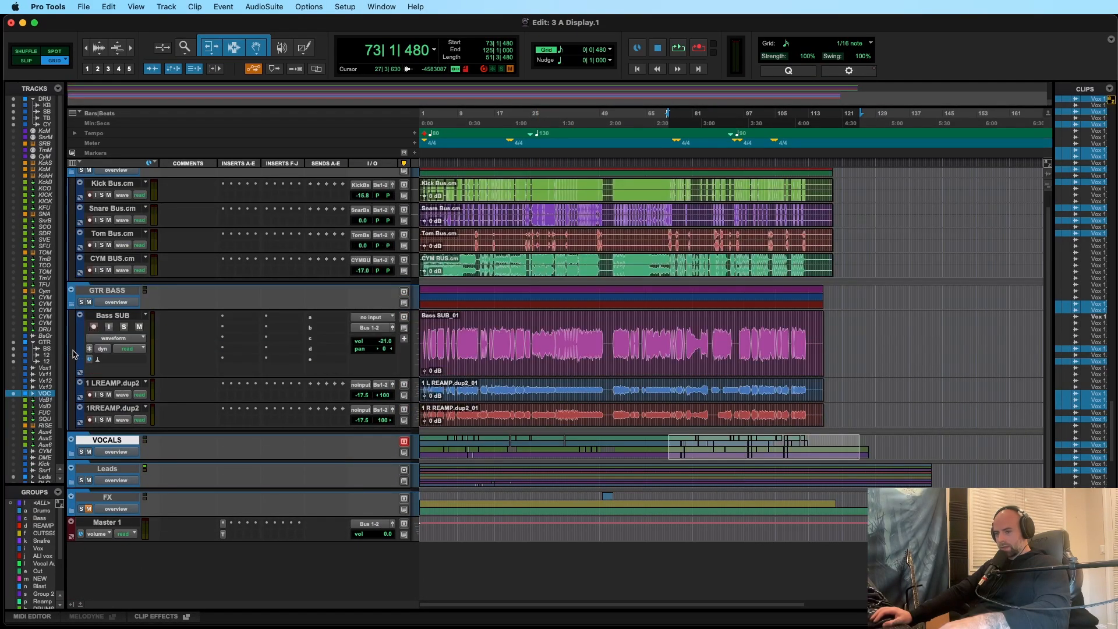
click(72, 326)
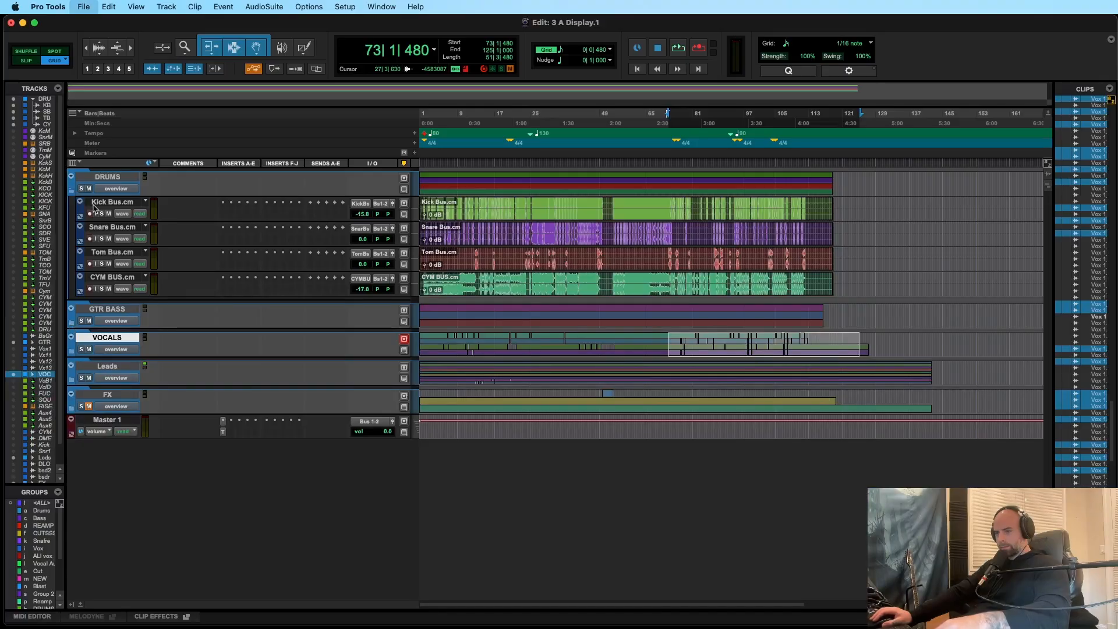
click(74, 194)
click(74, 192)
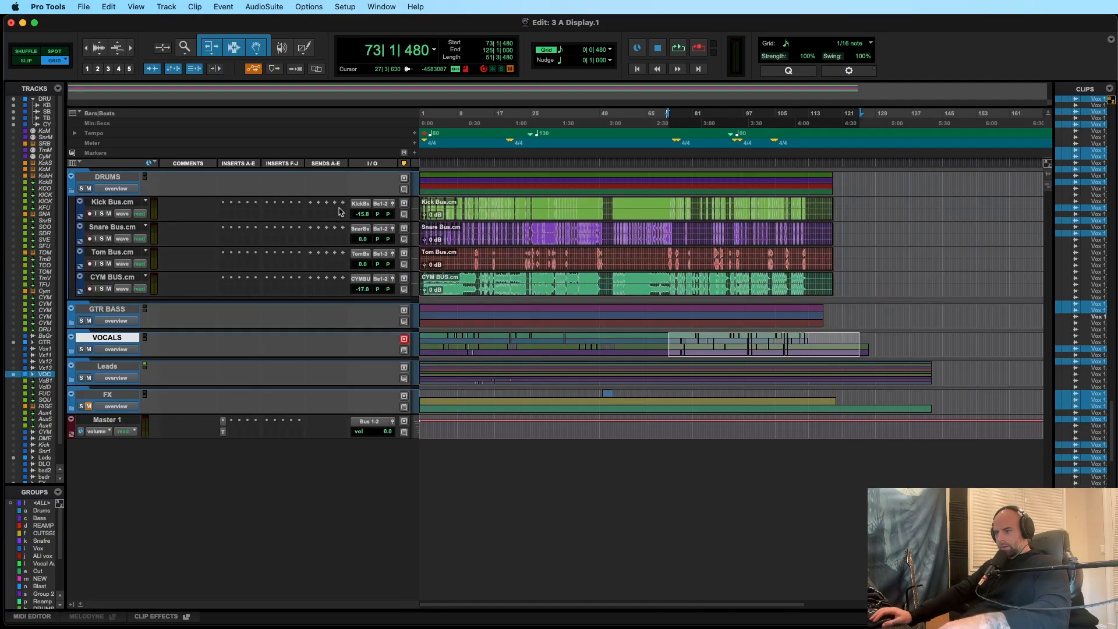
Step: Place the edit cursor at bar 26 on the Kick Bus track
click(535, 209)
key(super+])
key(super+])
key(super+])
key(super+s)
click(716, 208)
key(super+])
key(super+])
click(703, 209)
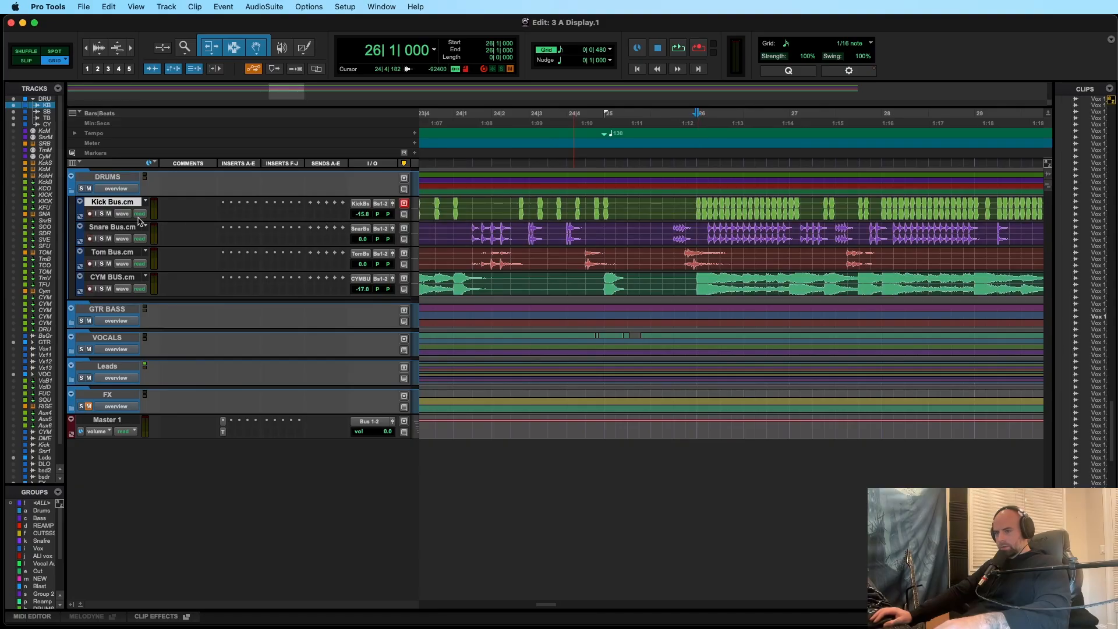
Step: Solo the DRUMS folder and play the drum buses from 25|4|480
scroll(40, 579, down, 5)
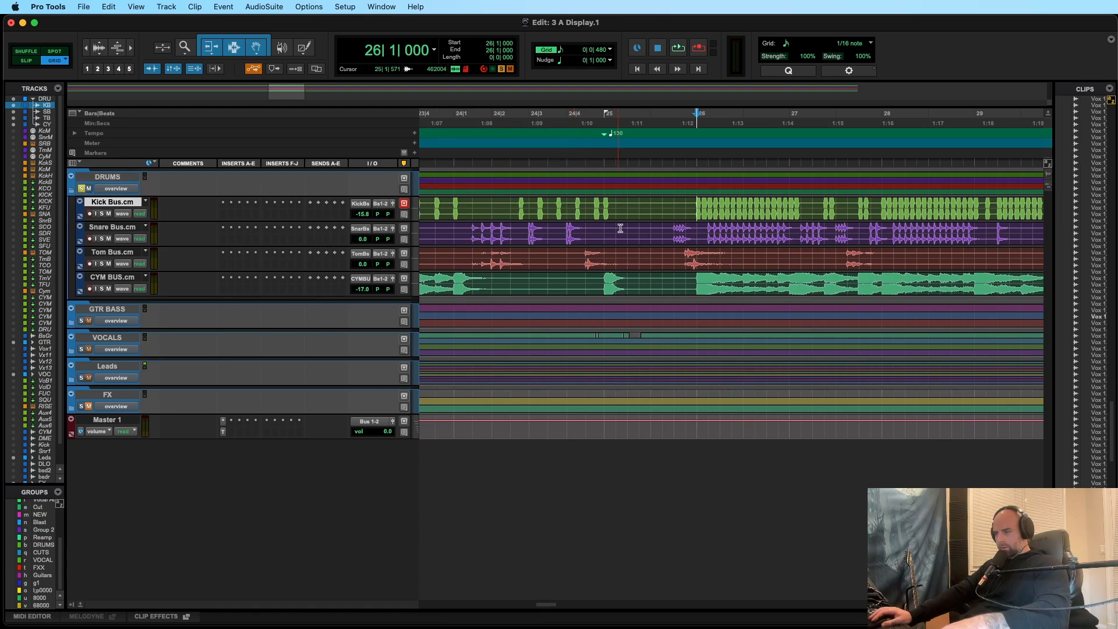
scroll(661, 213, left, 2)
key(space)
scroll(687, 233, right, 10)
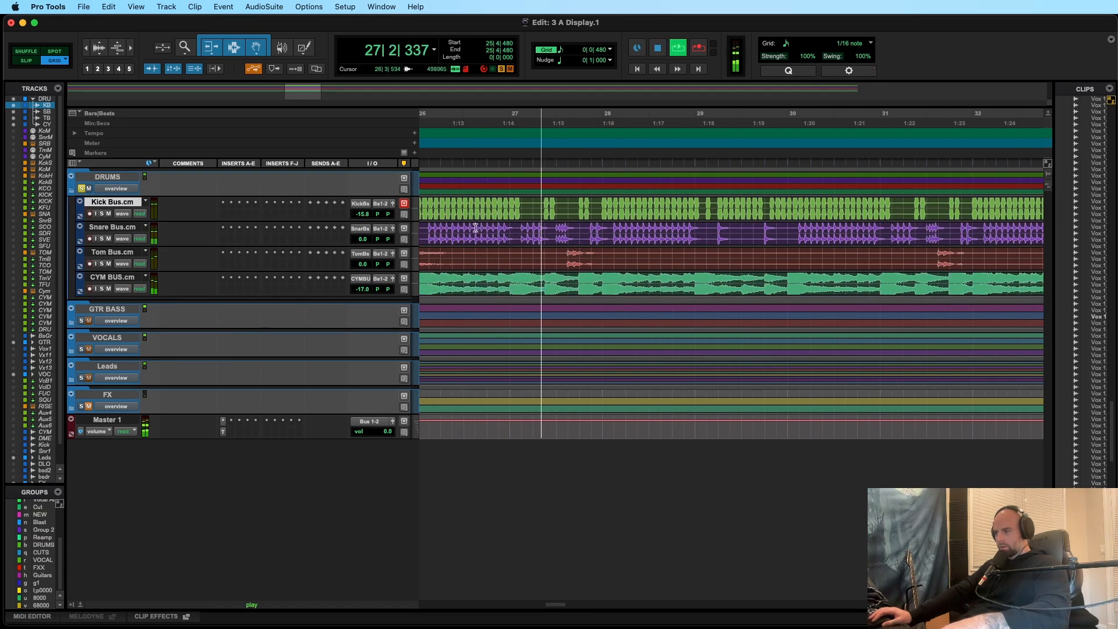
scroll(682, 239, down, 6)
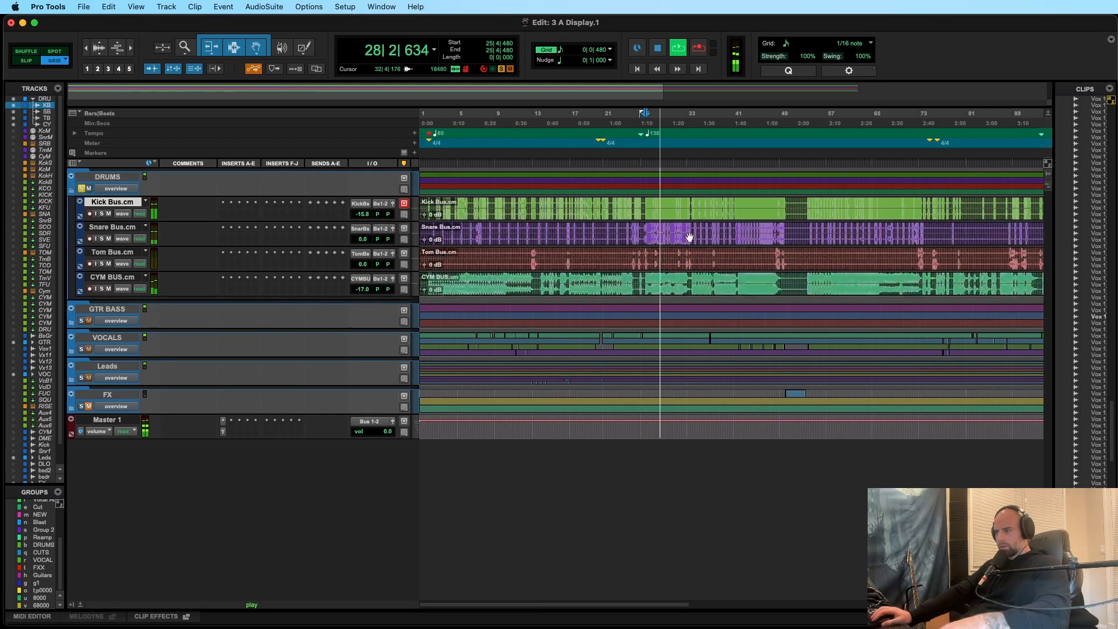
scroll(709, 228, up, 5)
scroll(869, 244, right, 10)
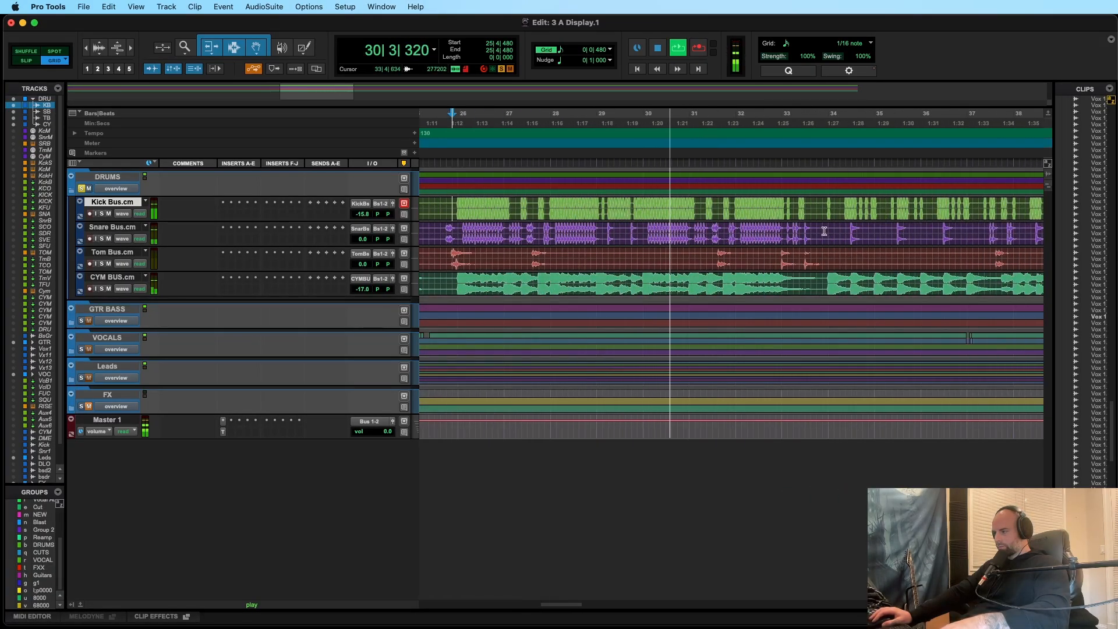
scroll(810, 224, right, 2)
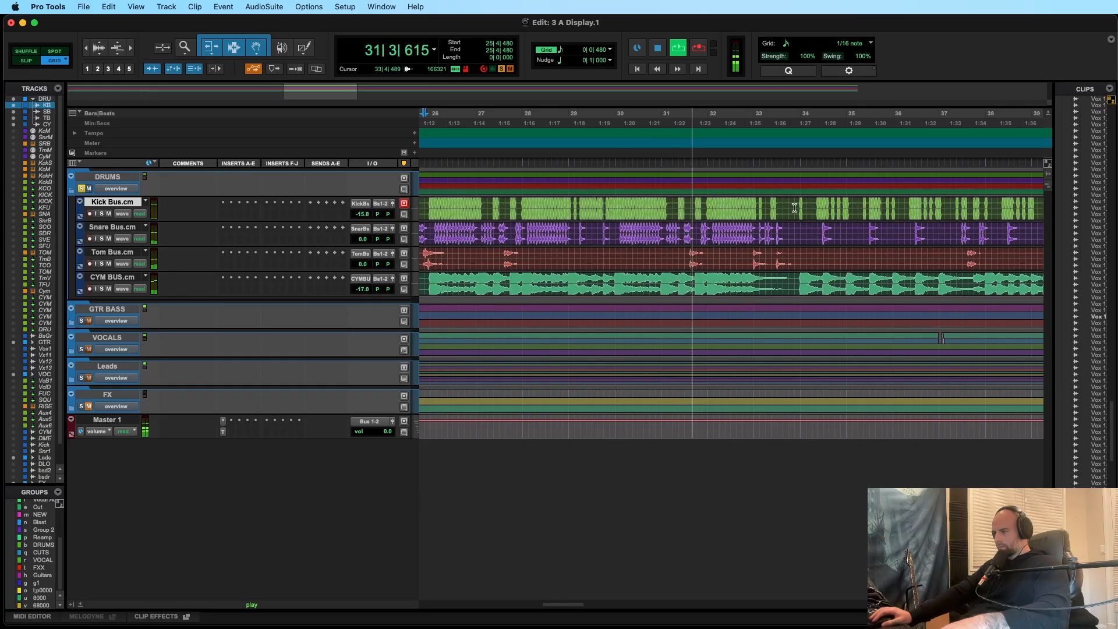
scroll(790, 213, right, 4)
scroll(790, 213, right, 2)
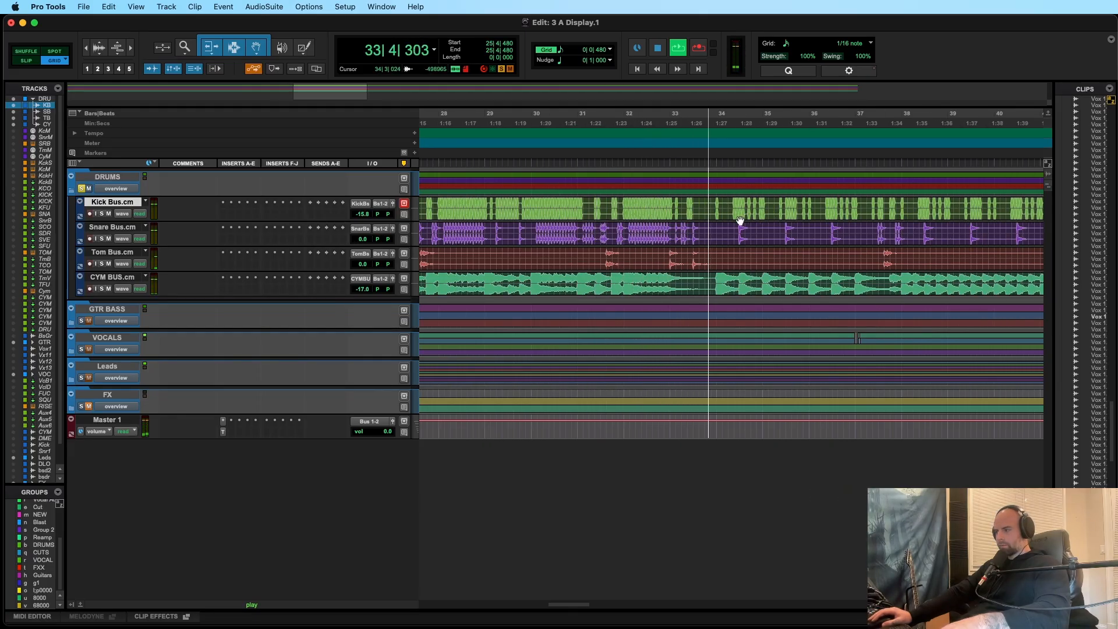
scroll(739, 223, right, 4)
Step: Place the edit cursor at bar 34 and audition the Kick Bus and Snare Bus by toggling their solos, stopping playback at the end
click(661, 206)
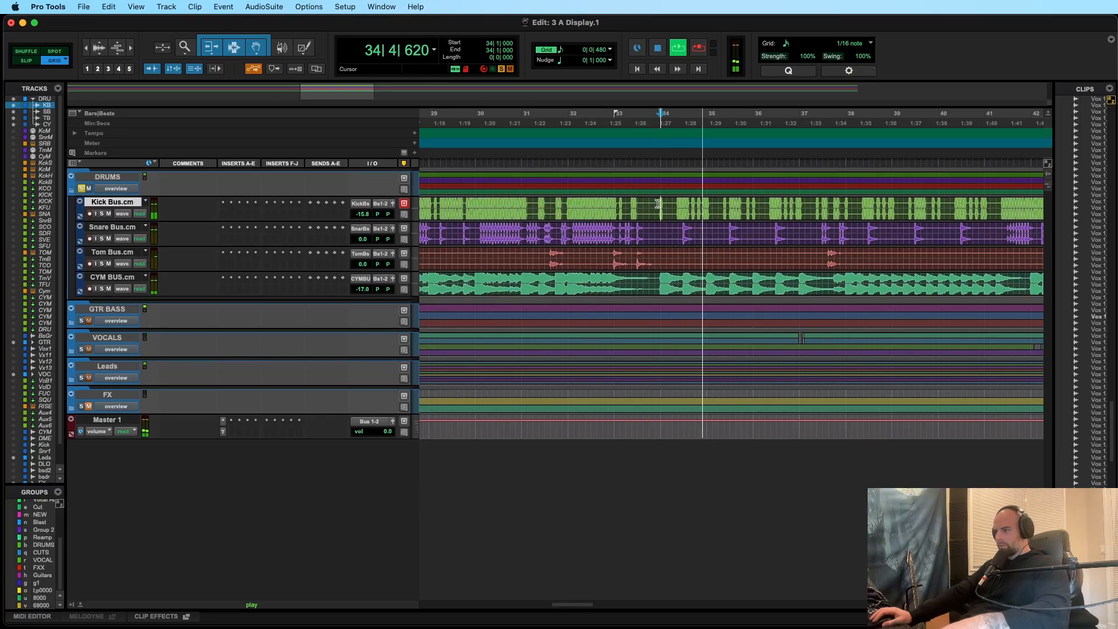
click(102, 214)
click(101, 214)
click(102, 239)
click(102, 239)
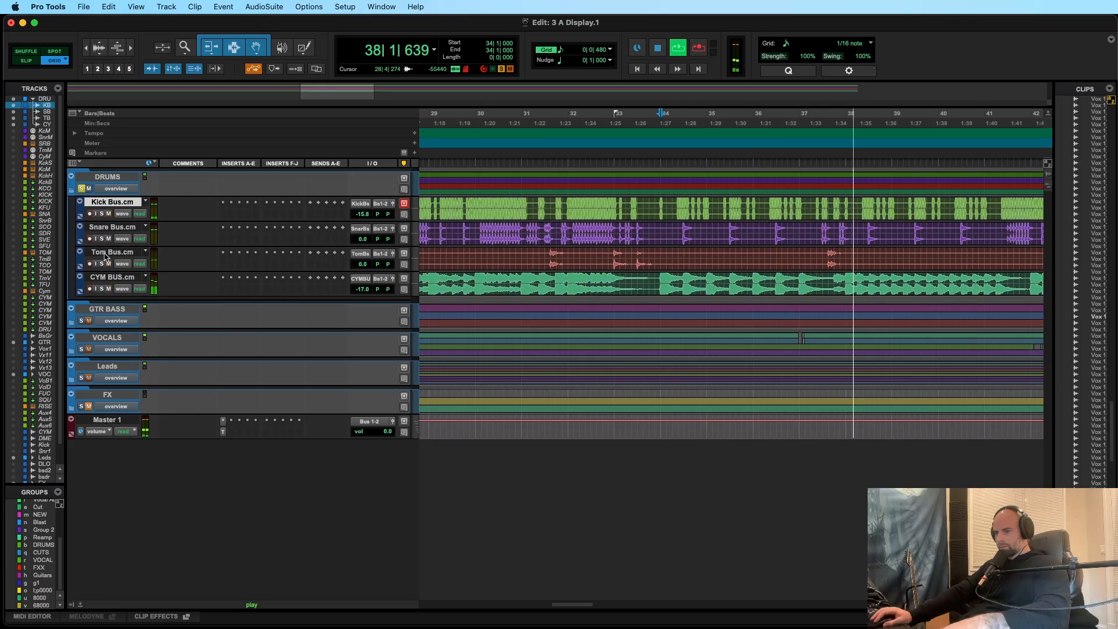
key(space)
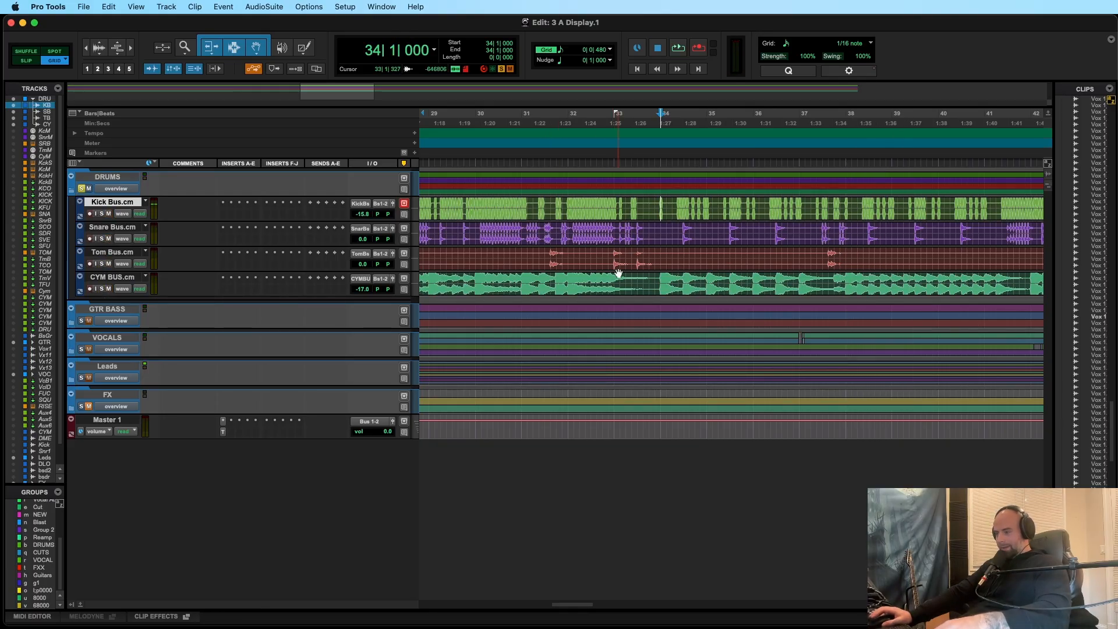
Step: Try selecting all four drum bus tracks, and return the edit cursor to bar 34
click(663, 229)
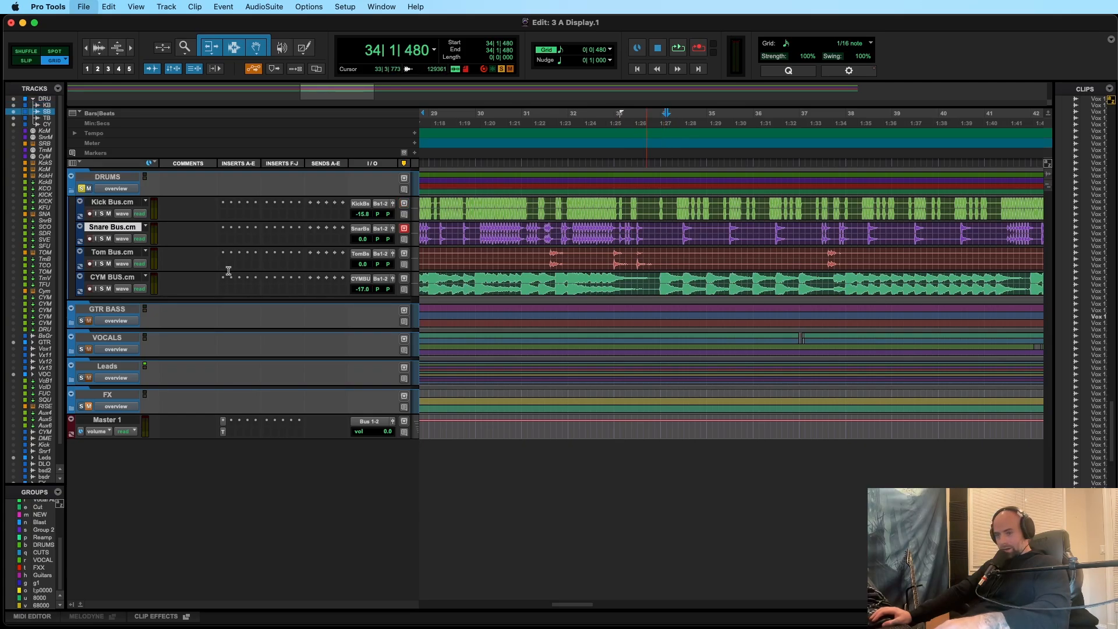
click(115, 202)
shift+click(119, 279)
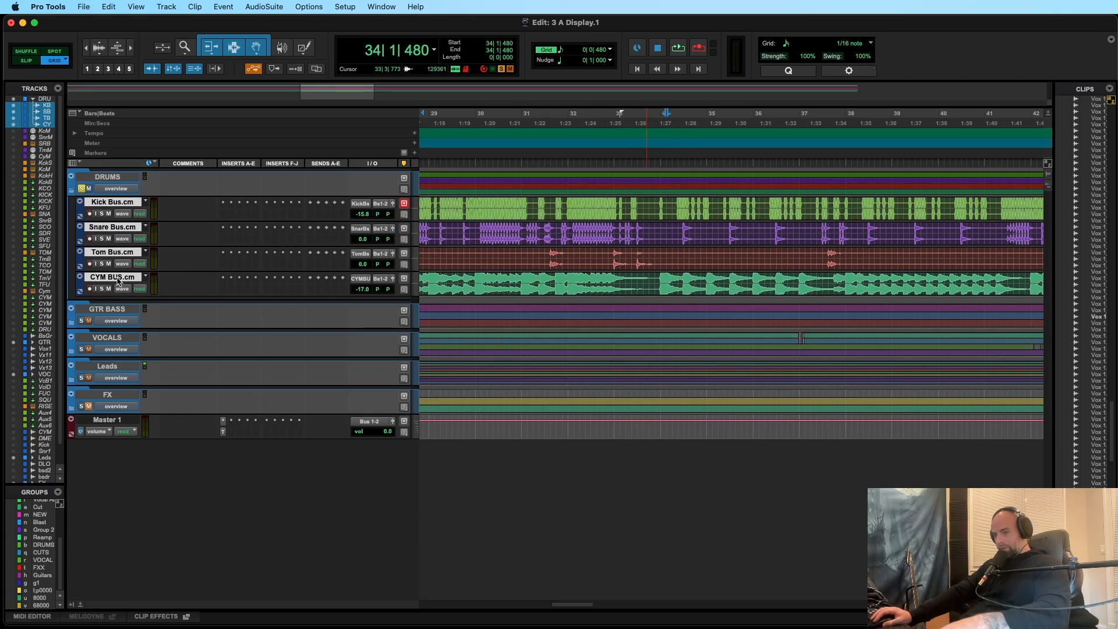
click(658, 276)
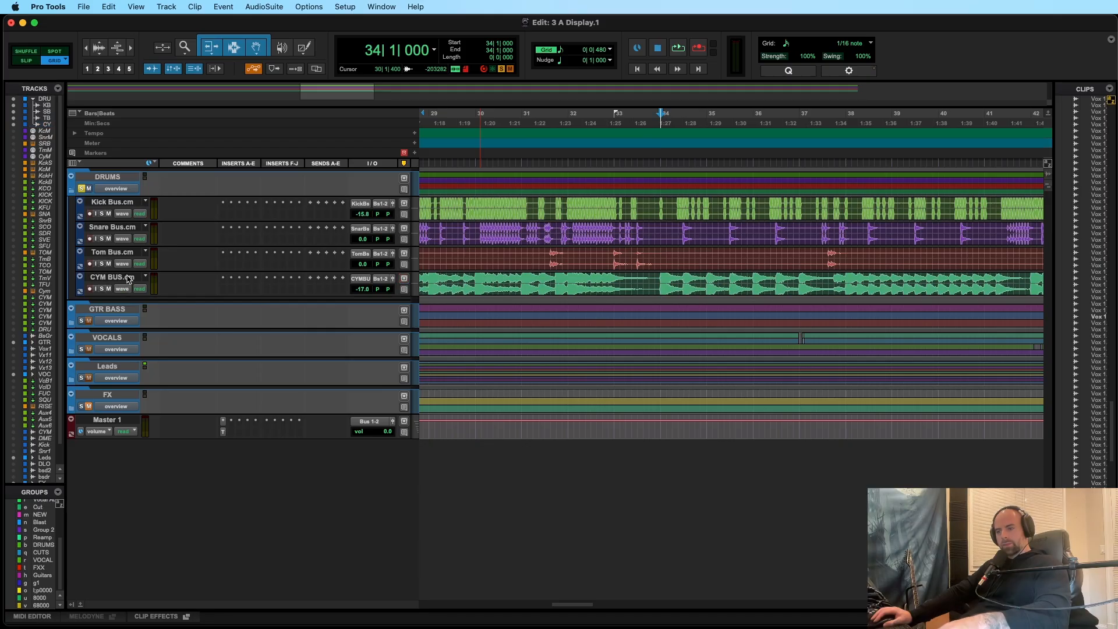
Step: Select the Kick Bus, Snare Bus and Tom Bus tracks and enlarge the Kick Bus track's height
click(114, 202)
shift+click(129, 252)
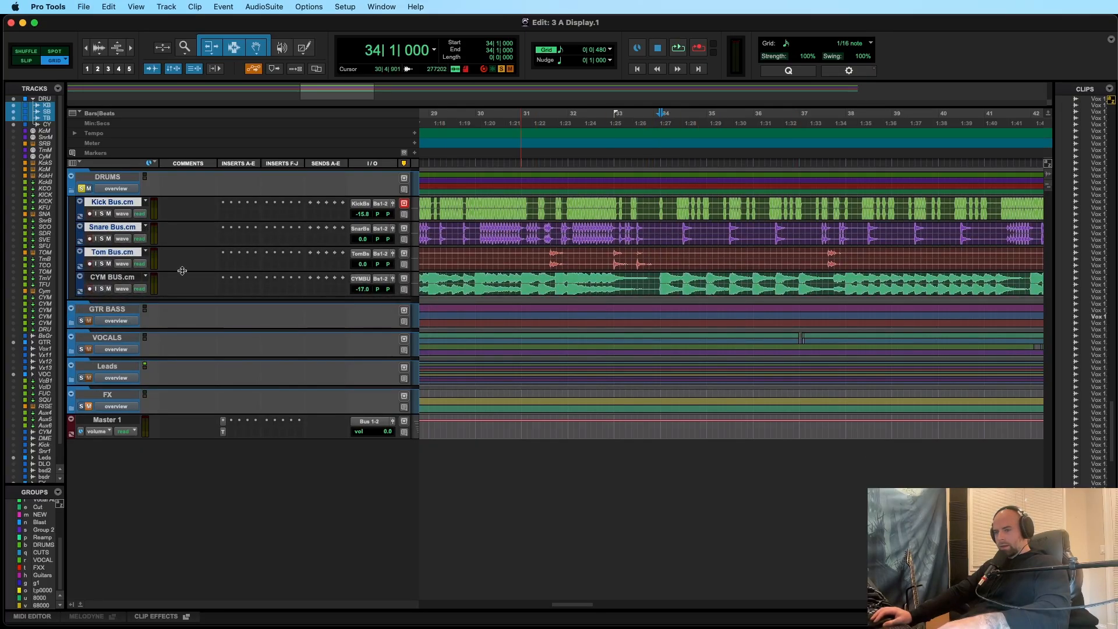
drag(127, 222, 142, 274)
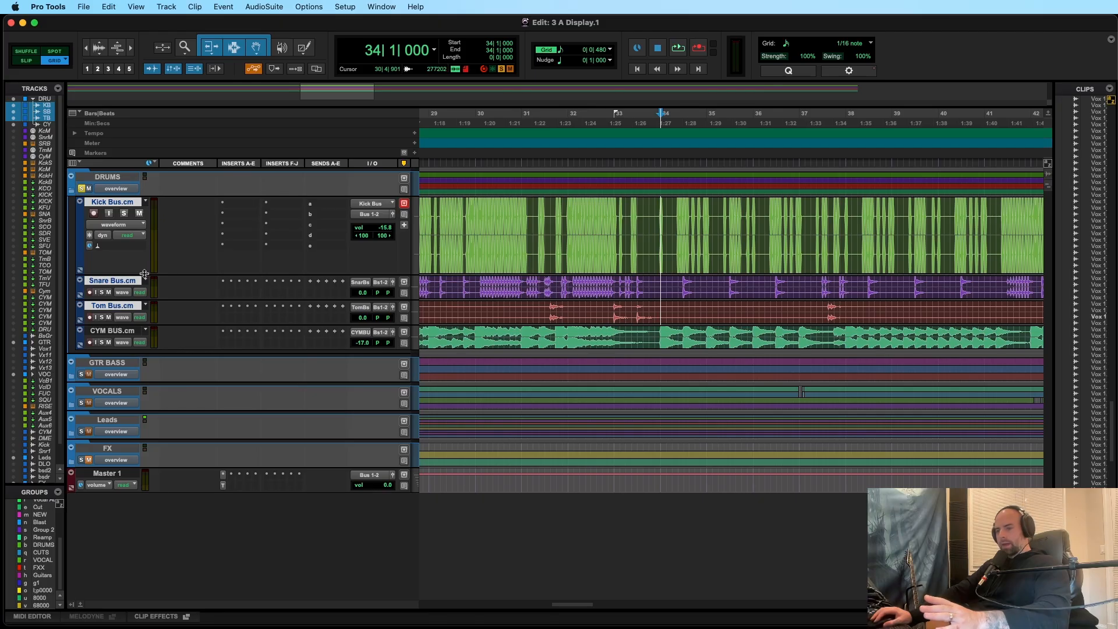
Step: Reduce the Kick Bus track's height and mark the passage around bar 34 on the CYM BUS and Kick Bus tracks
drag(143, 274, 143, 232)
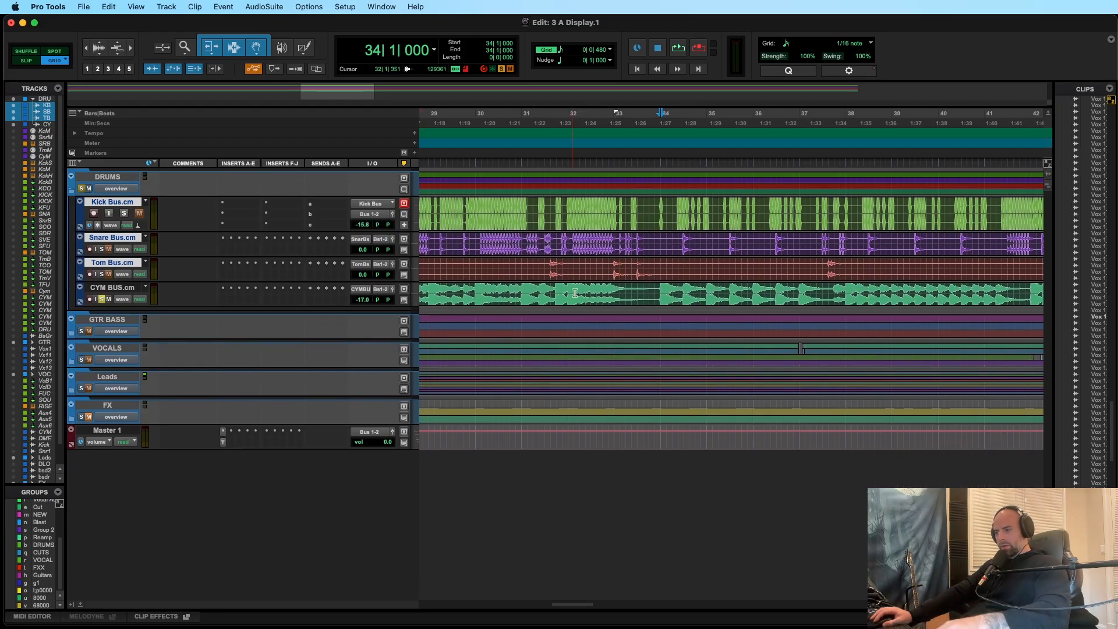
click(661, 293)
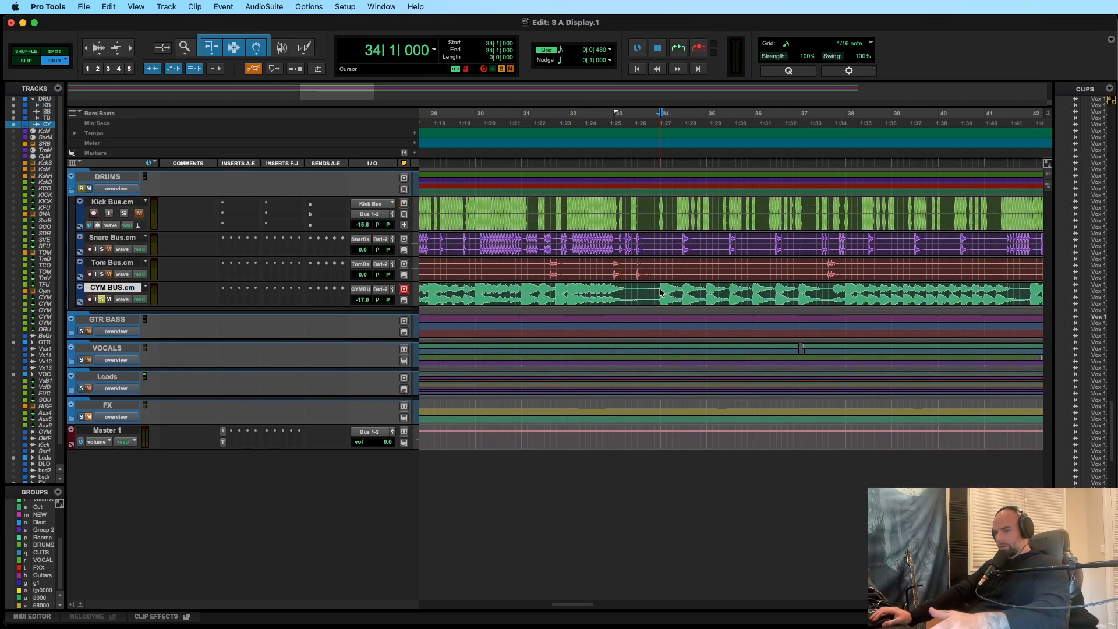
drag(660, 291, 940, 294)
click(667, 295)
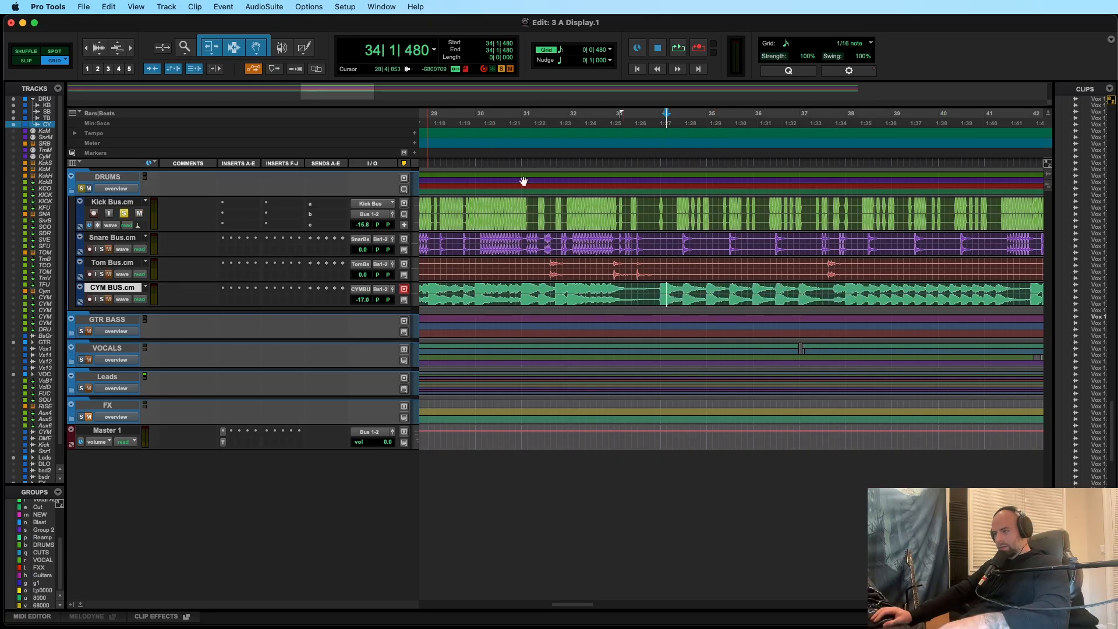
click(676, 202)
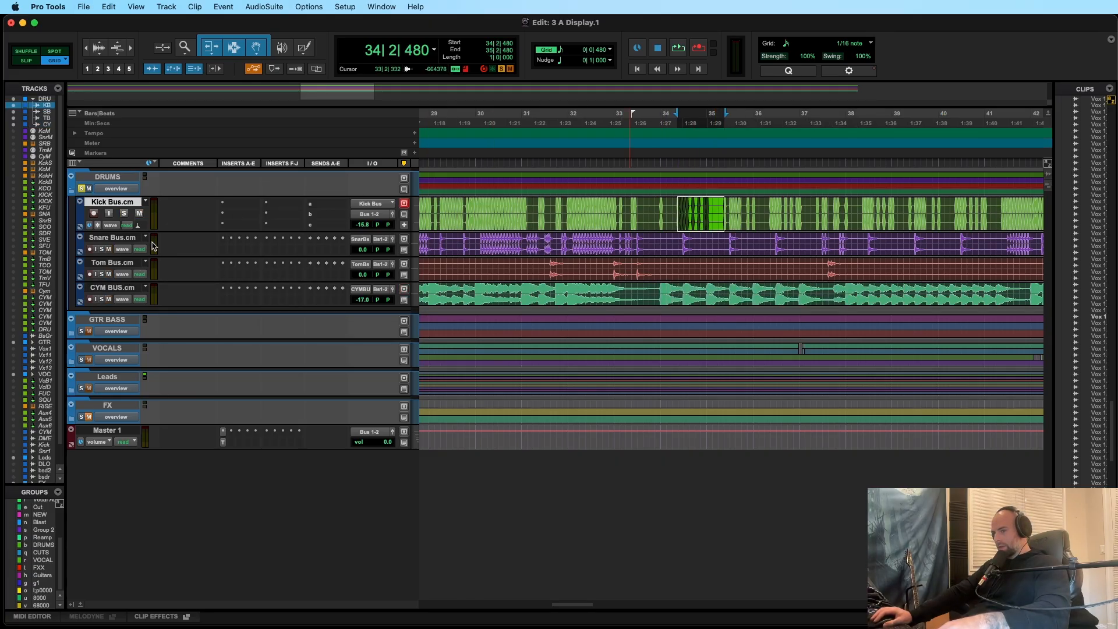
Step: Enlarge the CYM BUS track's height and select its audio from 34|1|000 to 36|4|000
click(134, 290)
drag(134, 311, 140, 346)
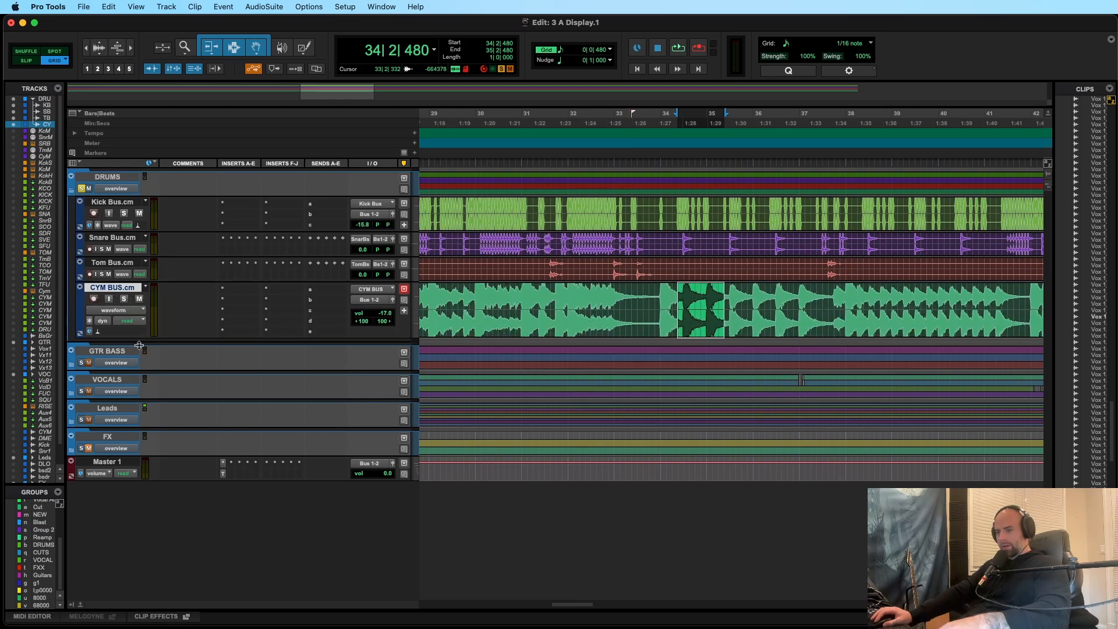
click(696, 308)
drag(659, 303, 852, 309)
click(674, 204)
drag(660, 308, 789, 313)
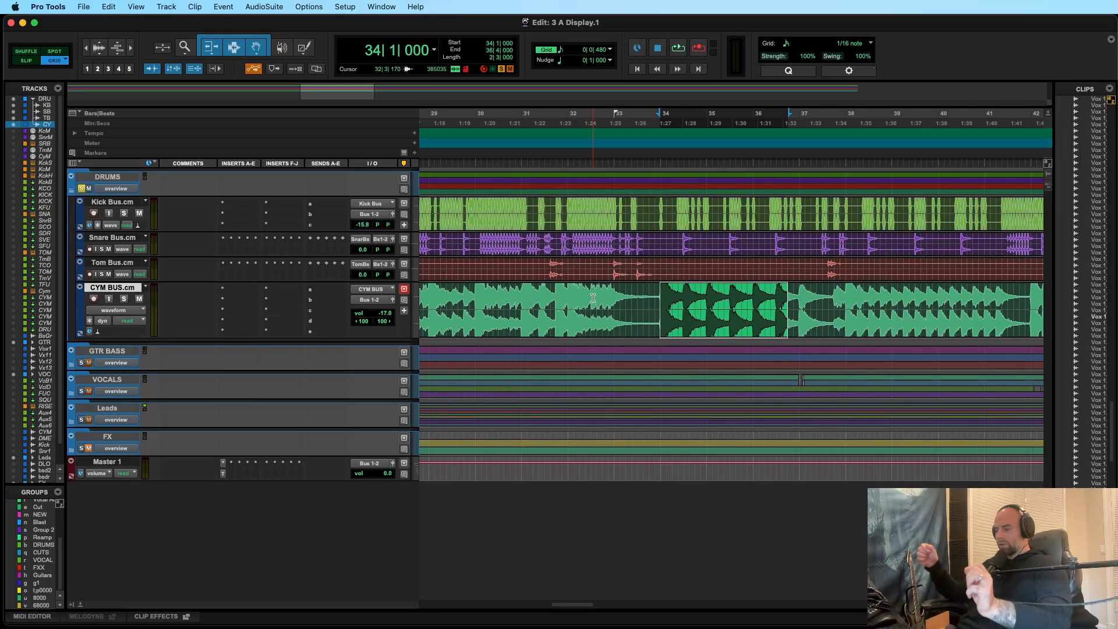
Step: Select 30|1|000 to 34|1|000 on the CYM BUS, then audition the drums from 34|3|000 on the Kick Bus
click(672, 300)
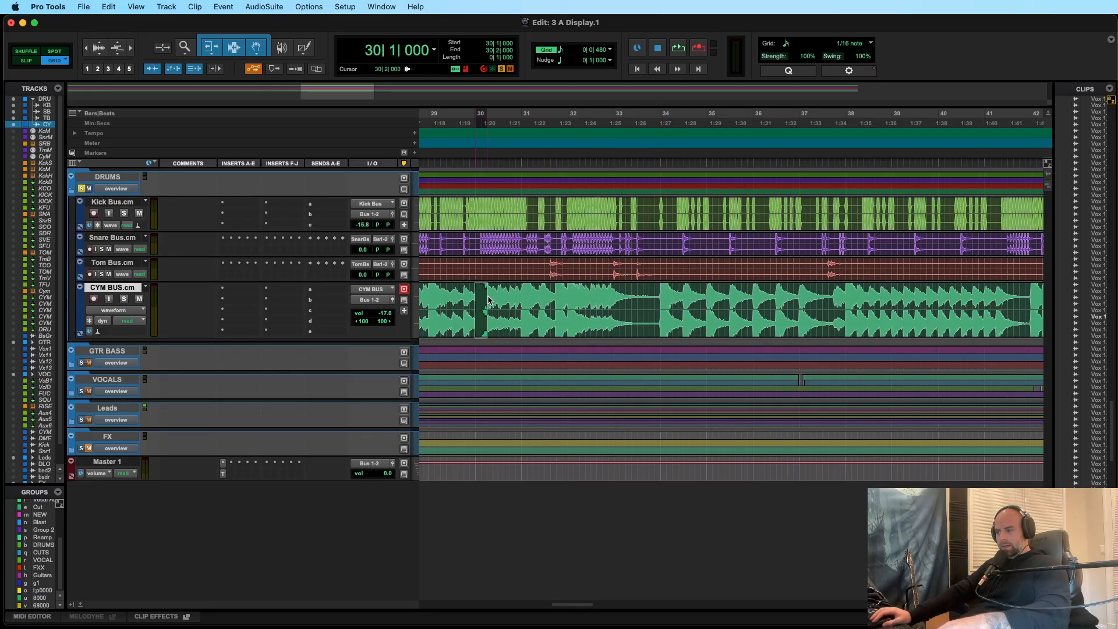
drag(480, 300, 654, 310)
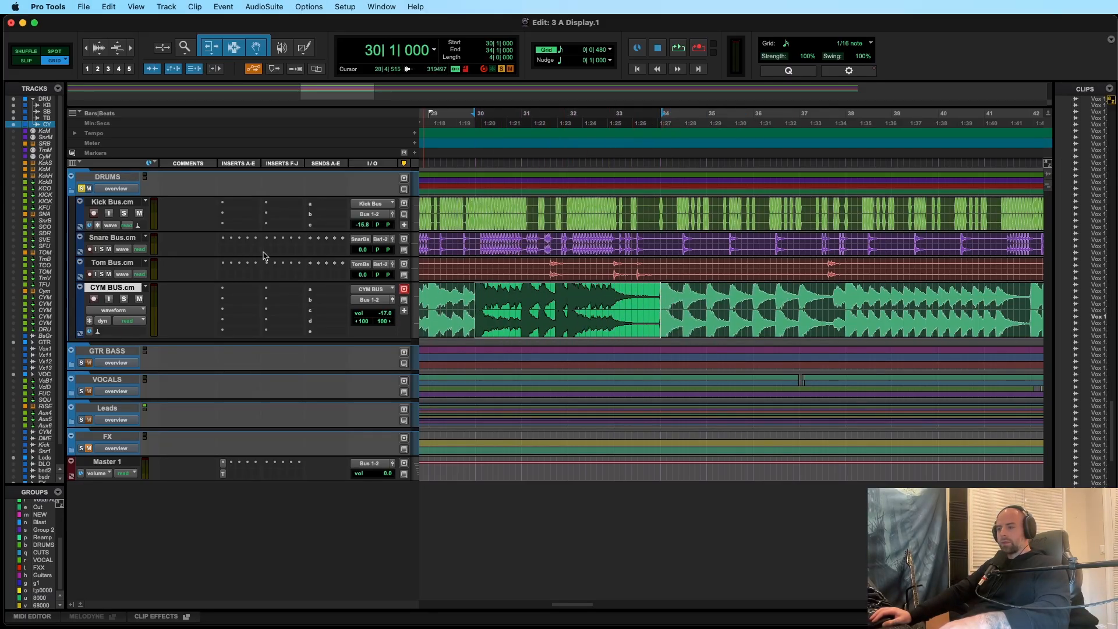
click(690, 208)
key(space)
key(space)
click(125, 215)
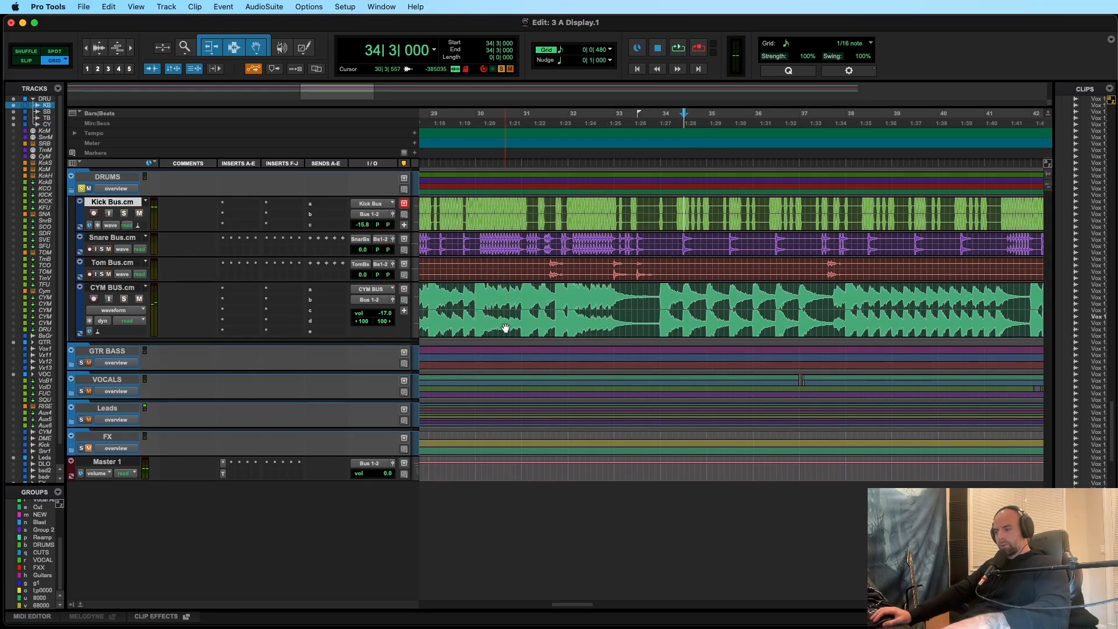
Step: Select 38|1|000 to 41|2|000 on the CYM BUS and audition the soloed track from 38|3|480, finishing with the cursor at bar 42
drag(846, 303, 996, 304)
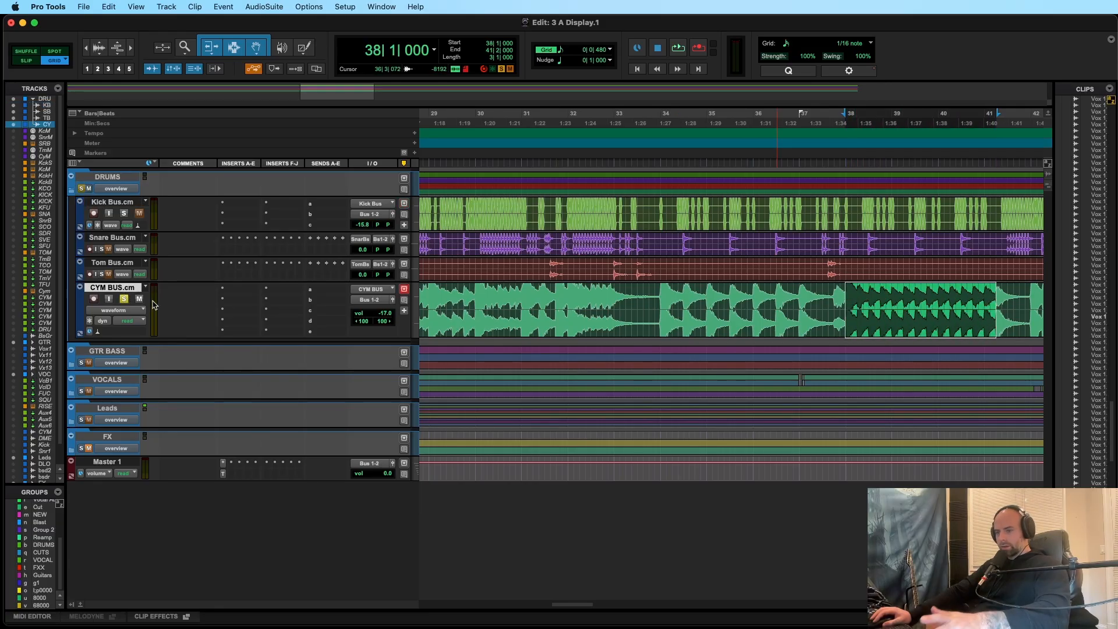
click(696, 297)
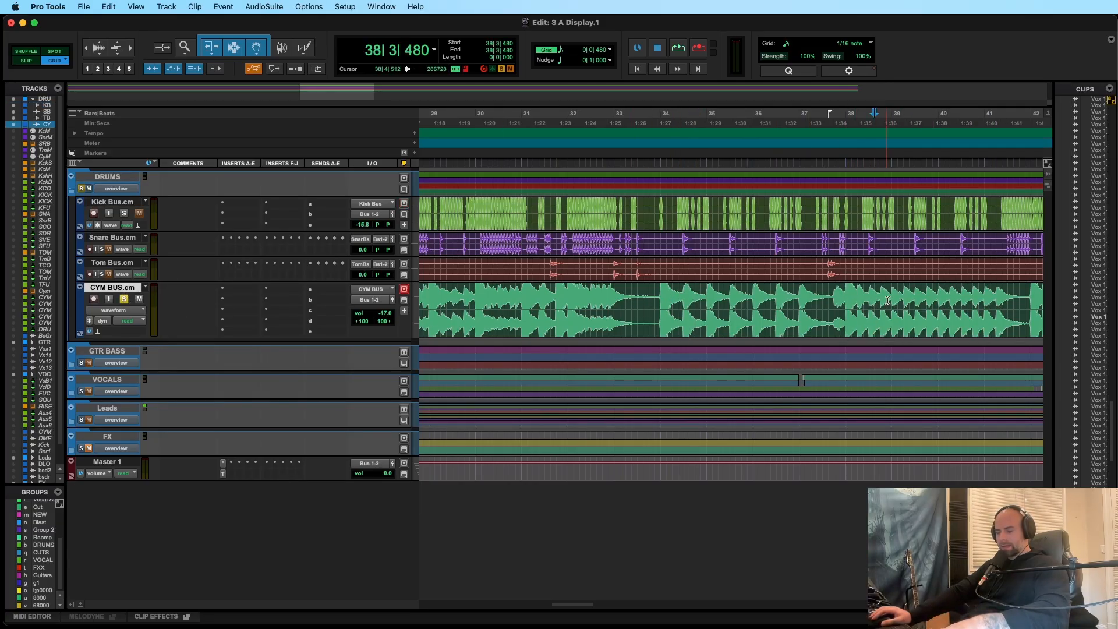
key(space)
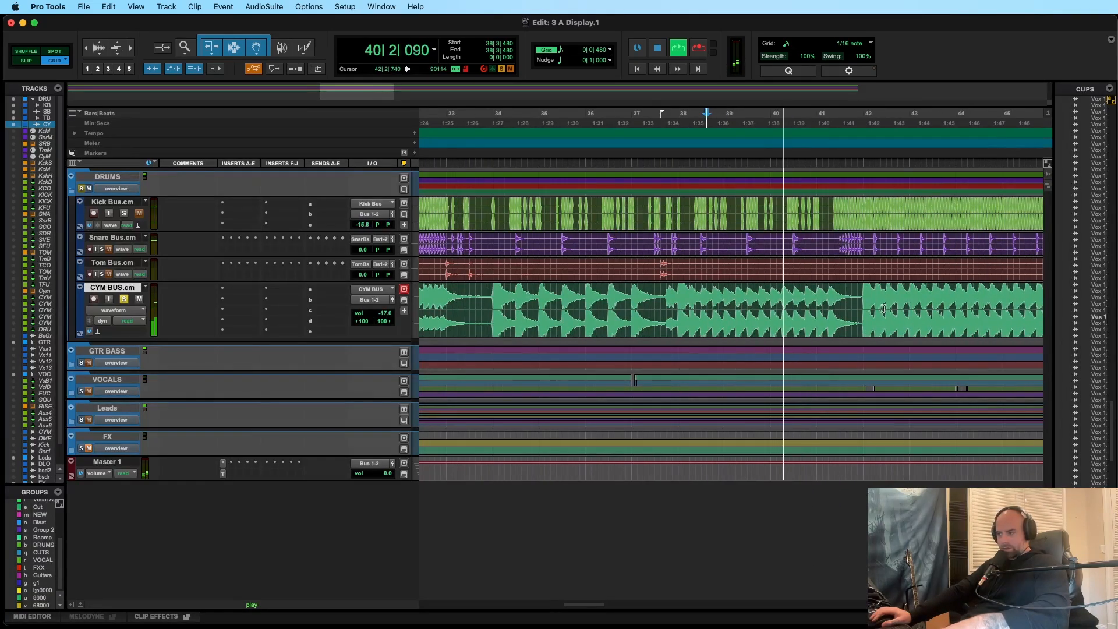
key(space)
click(865, 304)
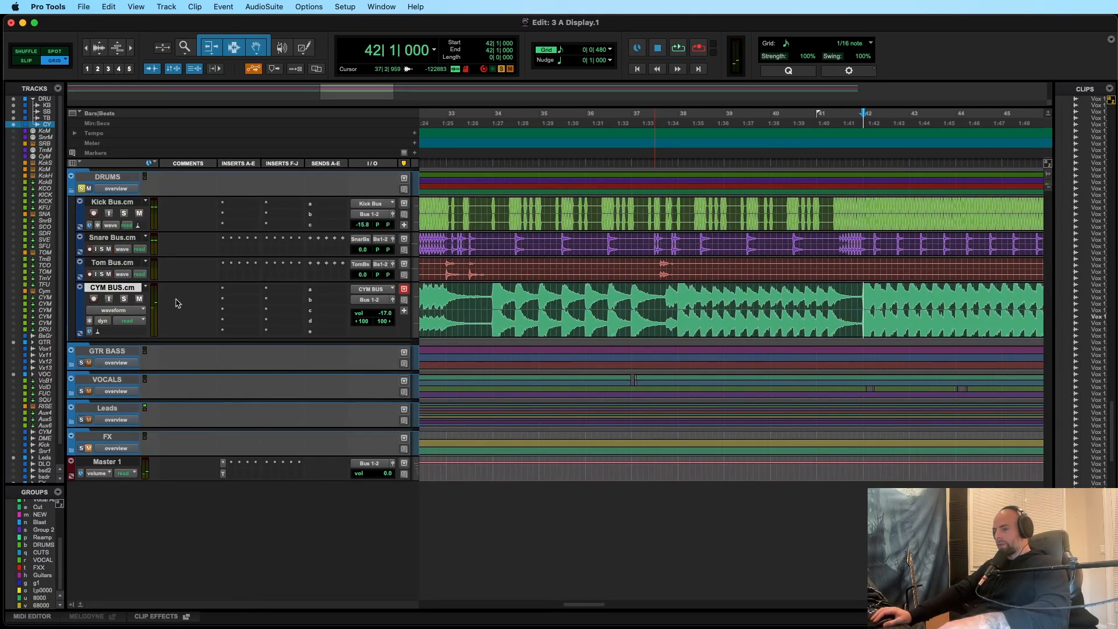
Step: Reduce the CYM BUS track's height and audition the drums from 41|3|000 with the Snare Bus soloed
drag(143, 335, 156, 312)
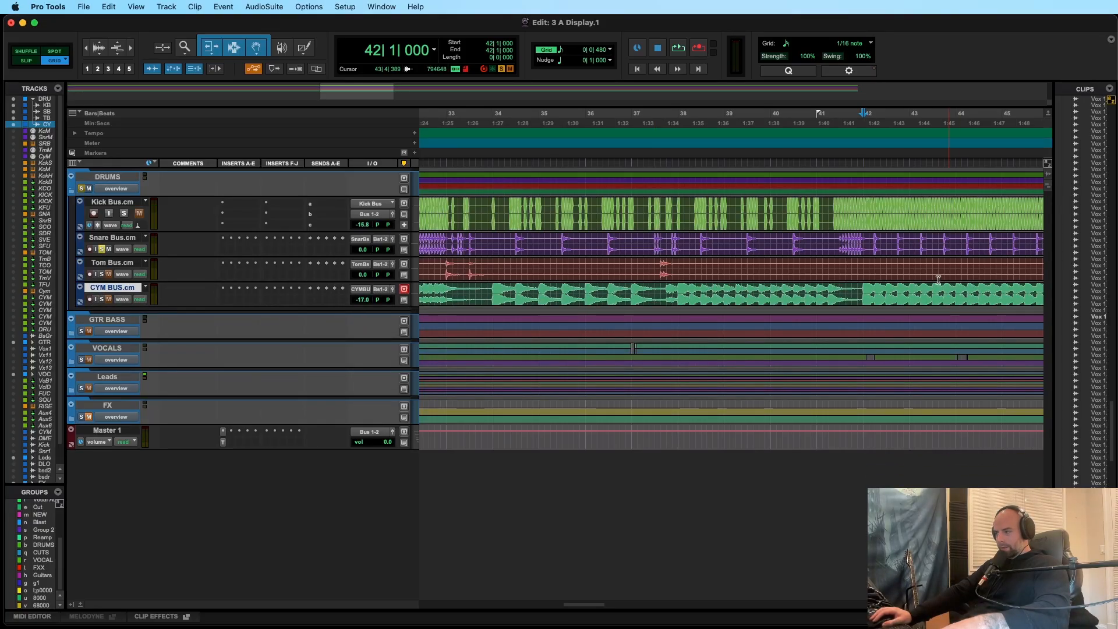
click(843, 237)
key(space)
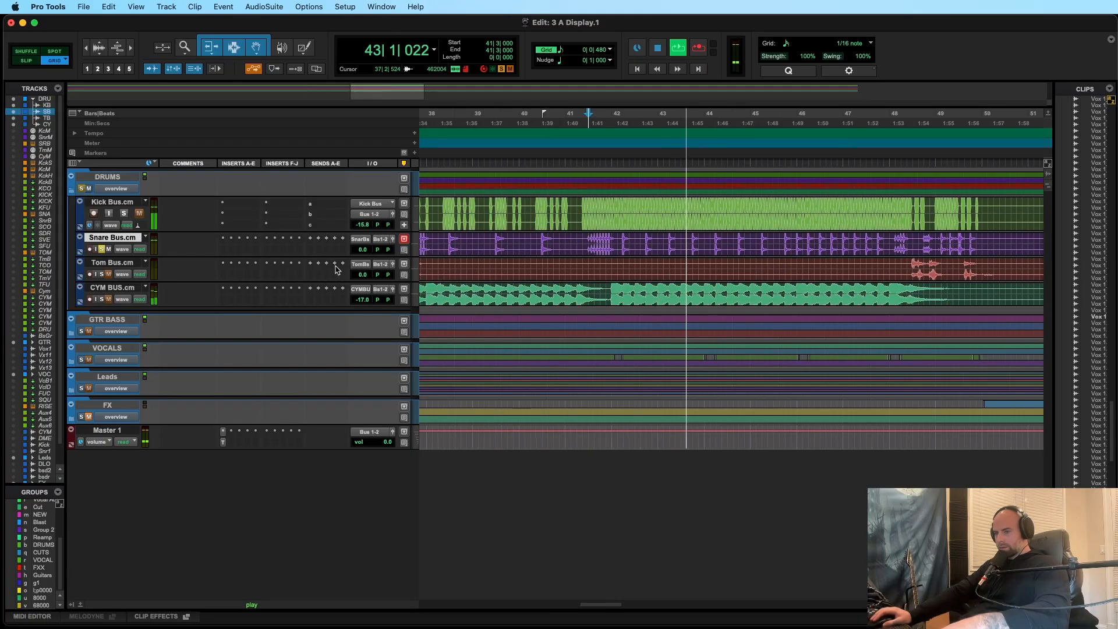
key(space)
key(super+s)
Step: Highlight 42|1|480 to 46|2|480 on the Snare Bus, then the matching cymbal passage from around bar 42 on the CYM BUS
drag(619, 245, 814, 245)
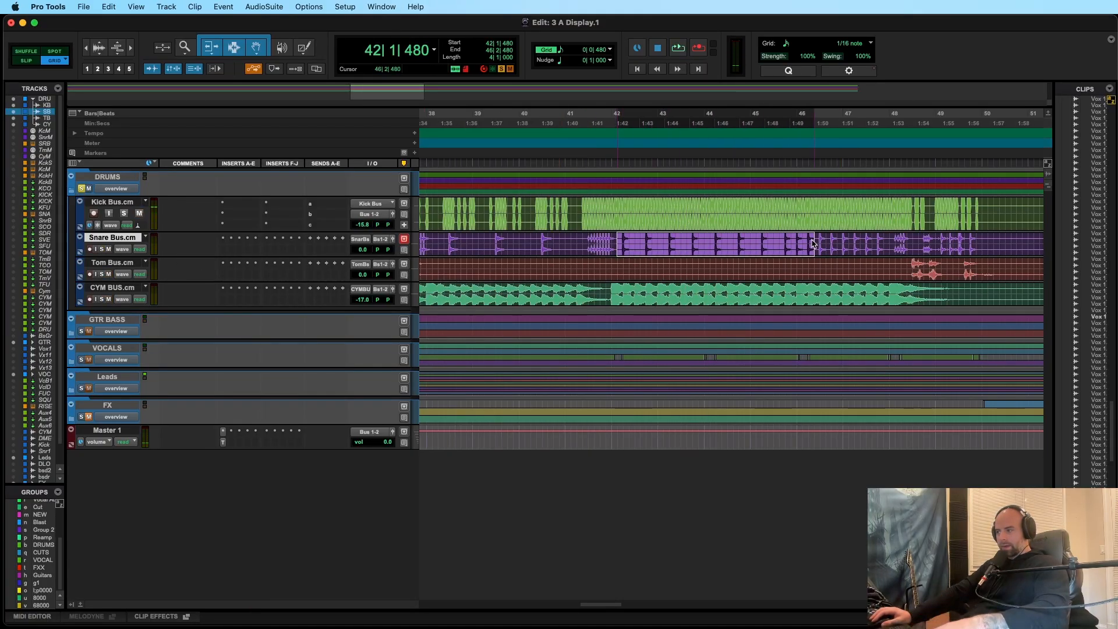
click(112, 289)
click(630, 291)
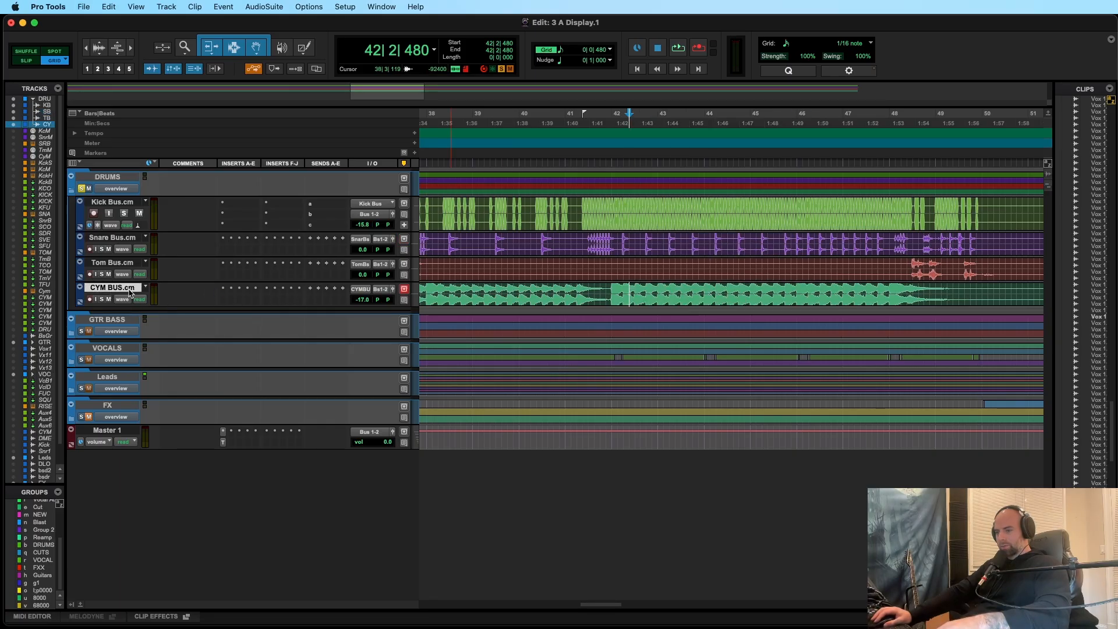
drag(613, 300, 897, 300)
drag(972, 292, 618, 295)
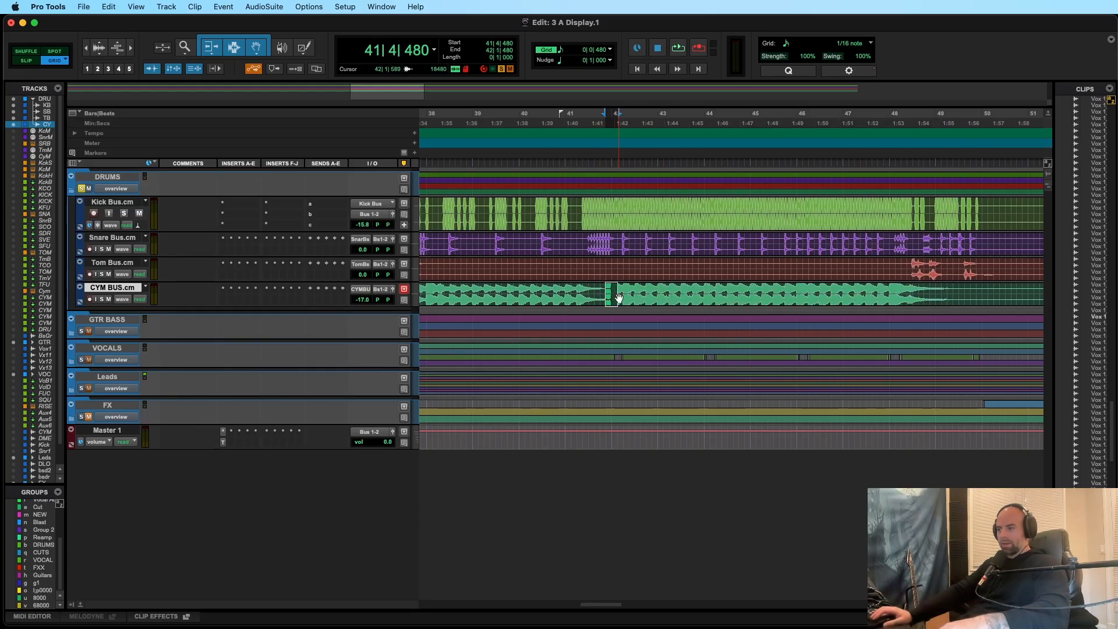
Step: Play the full set of drum buses from 38|1|000 and stop playback
click(557, 293)
scroll(576, 291, left, 5)
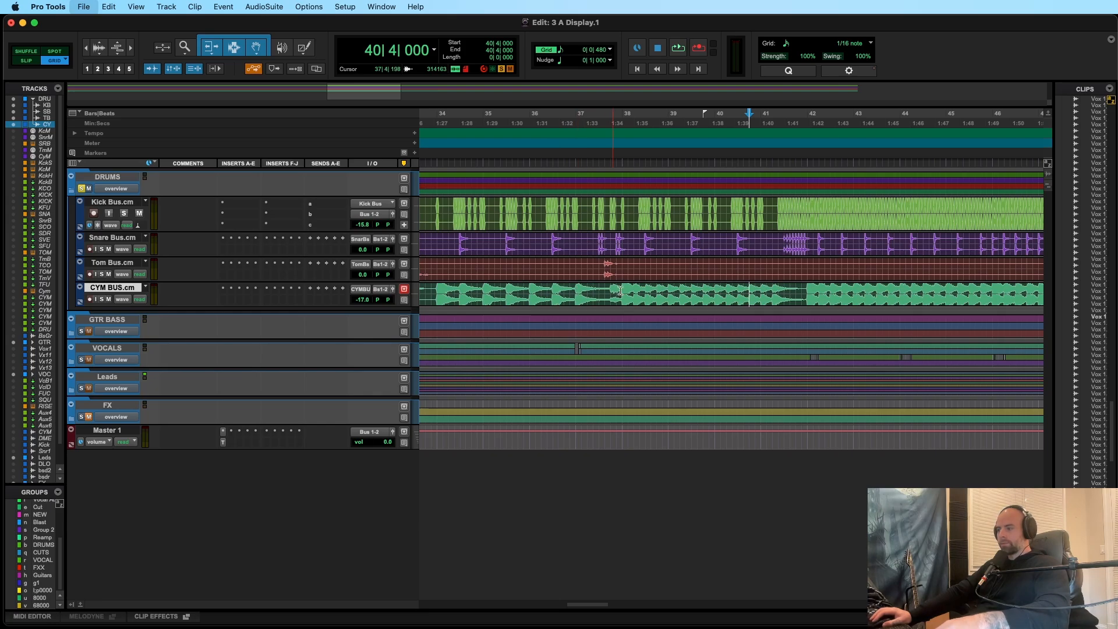
key(space)
scroll(583, 279, left, 1)
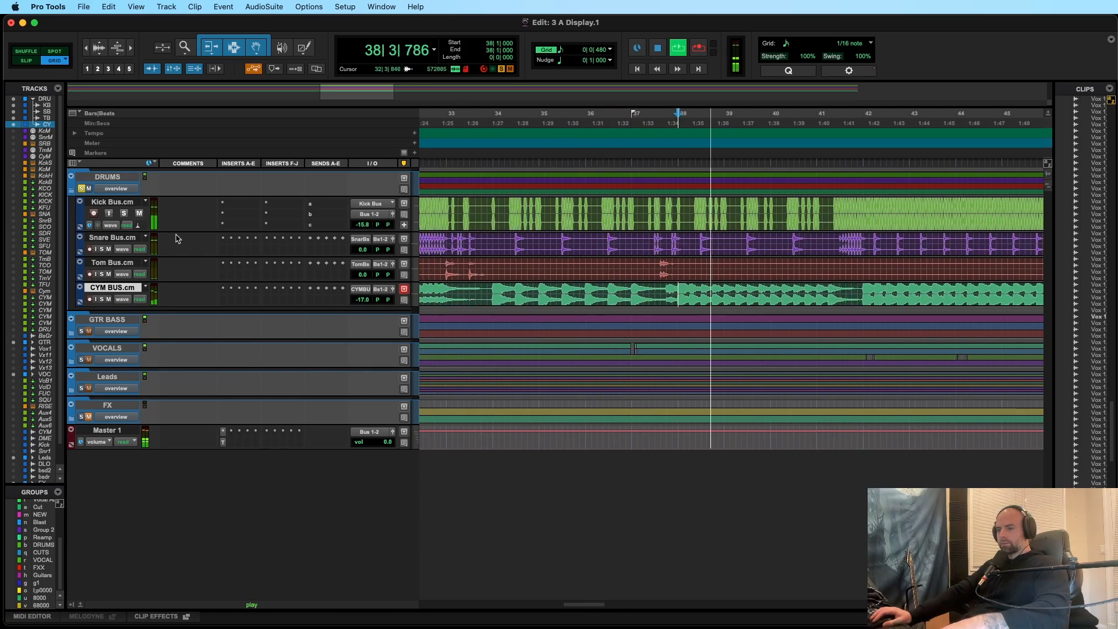
key(space)
Step: Collapse the DRUMS folder, expand the GTR BASS folder, and play the soloed Bass SUB track from bar 38
click(71, 176)
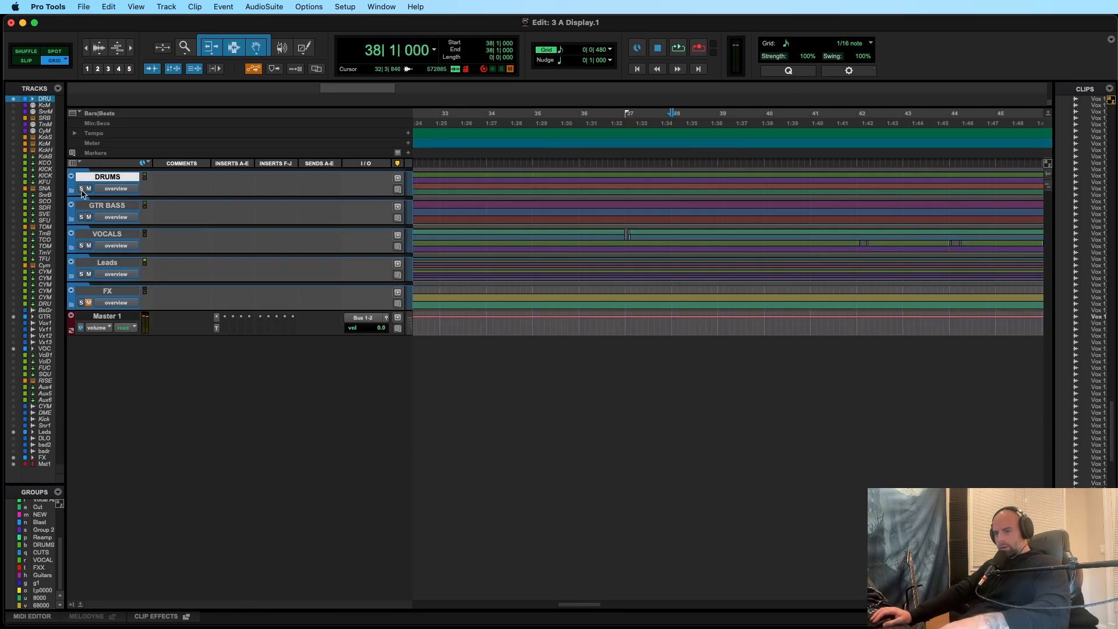
click(72, 217)
click(124, 242)
key(space)
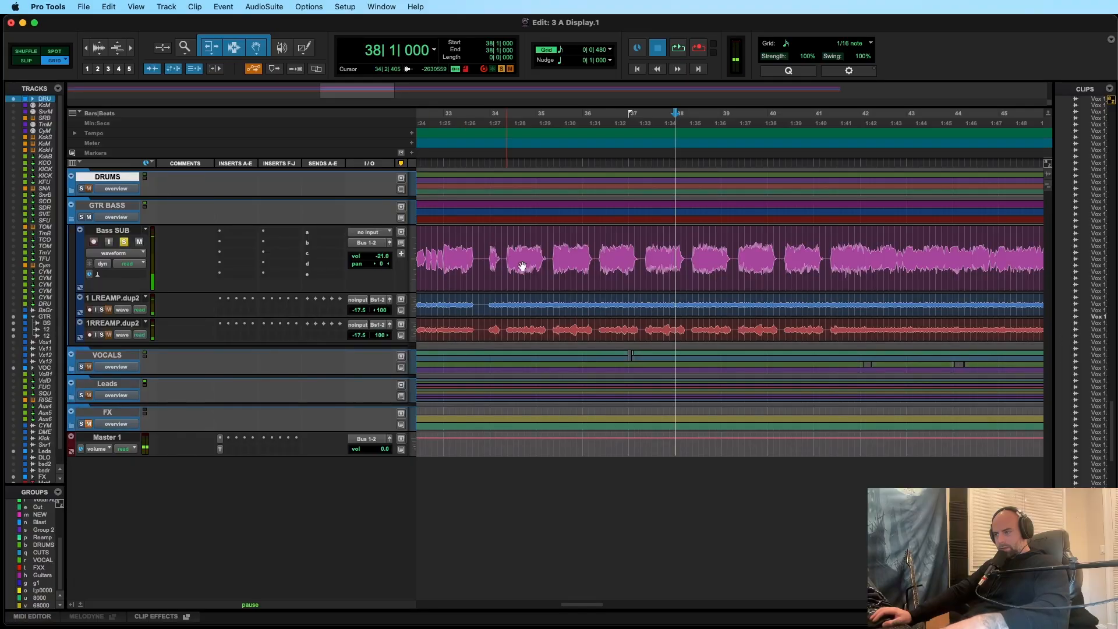
scroll(776, 257, right, 3)
scroll(741, 254, right, 2)
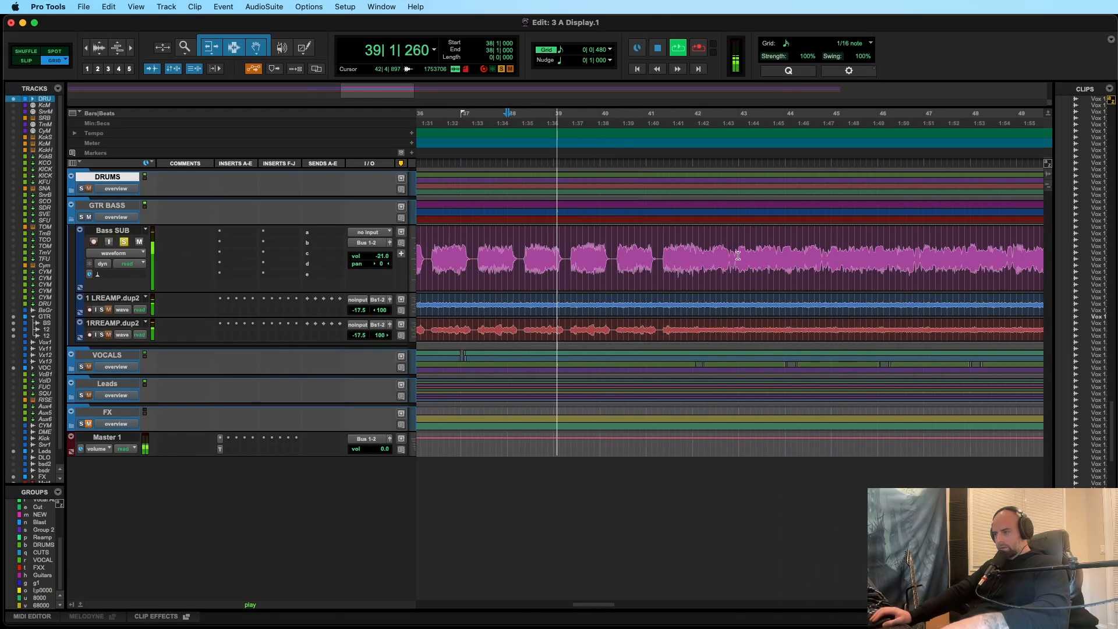
Step: Audition the Bass SUB track from 41|2|480 and show its waveform across most of the song
click(665, 250)
key(space)
key(space)
key(super+bracketleft)
key(super+bracketleft)
key(super+bracketleft)
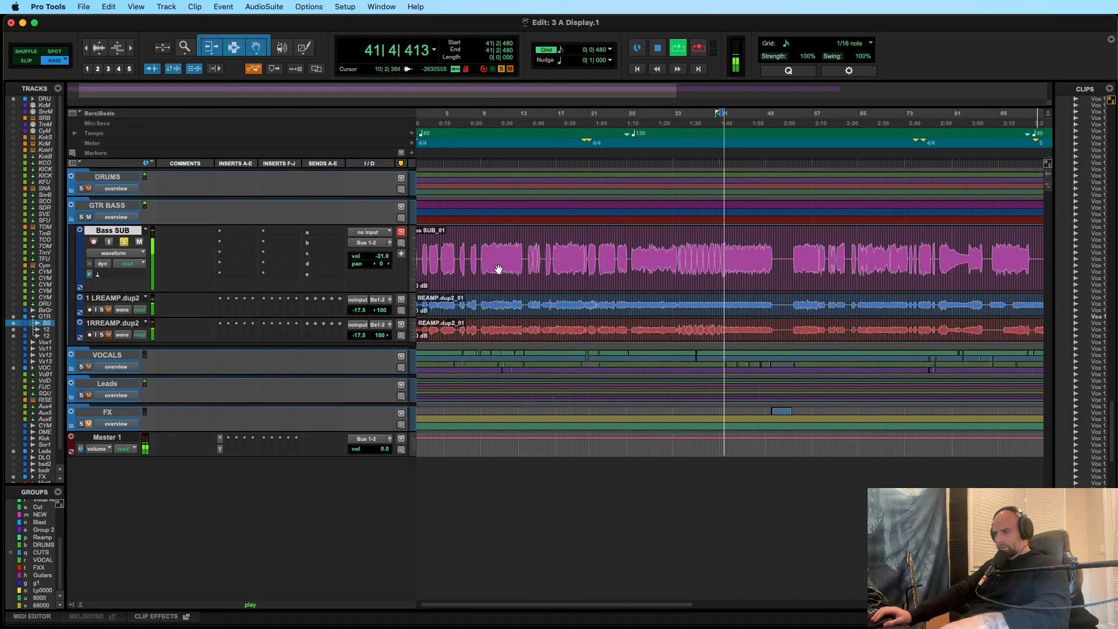
key(space)
Step: Audition the Bass SUB track from around bar 17 with a closer view of its waveform
click(557, 246)
key(space)
key(space)
key(super+bracketright)
key(super+bracketright)
key(super+bracketright)
key(space)
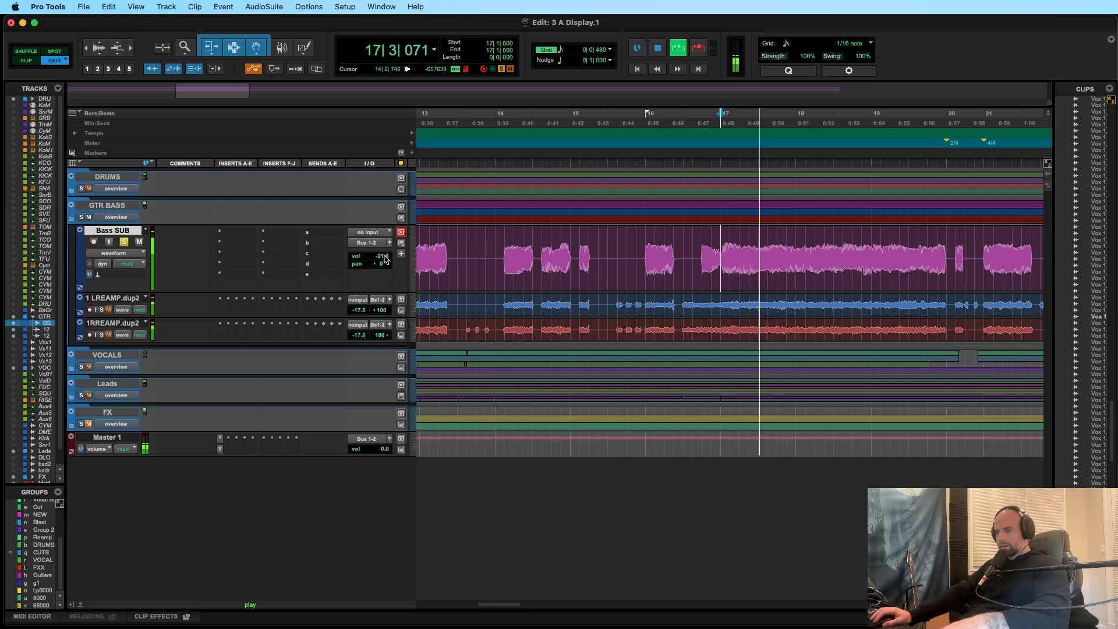
Step: Place the edit cursor at 10|3|000 on the Bass SUB track and play the passage
key(super+bracketleft)
key(super+bracketleft)
key(super+bracketleft)
click(500, 249)
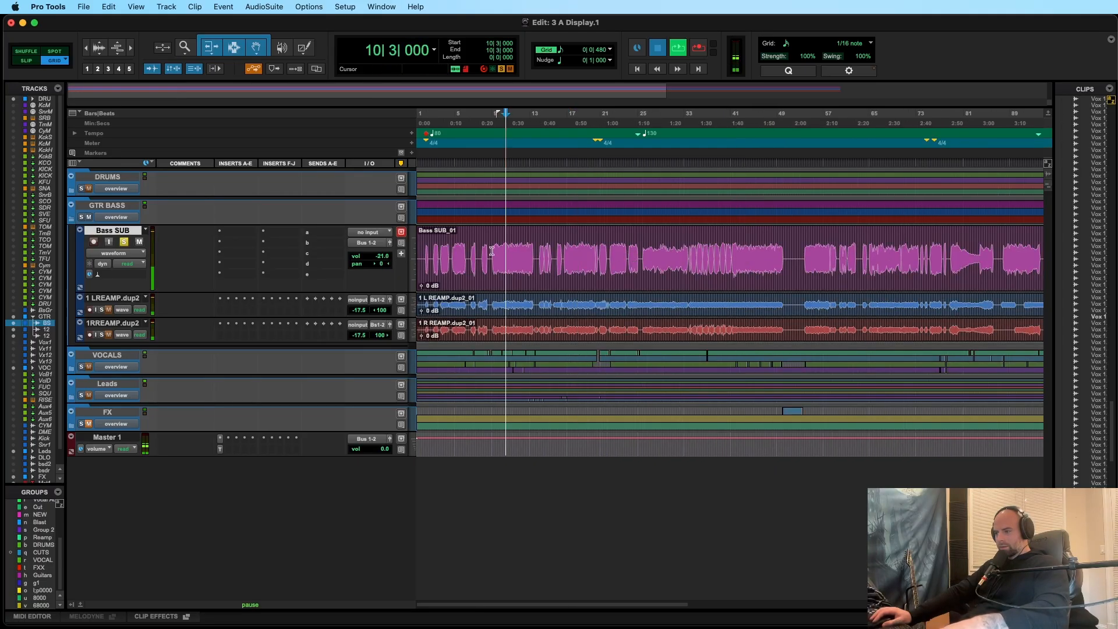
key(space)
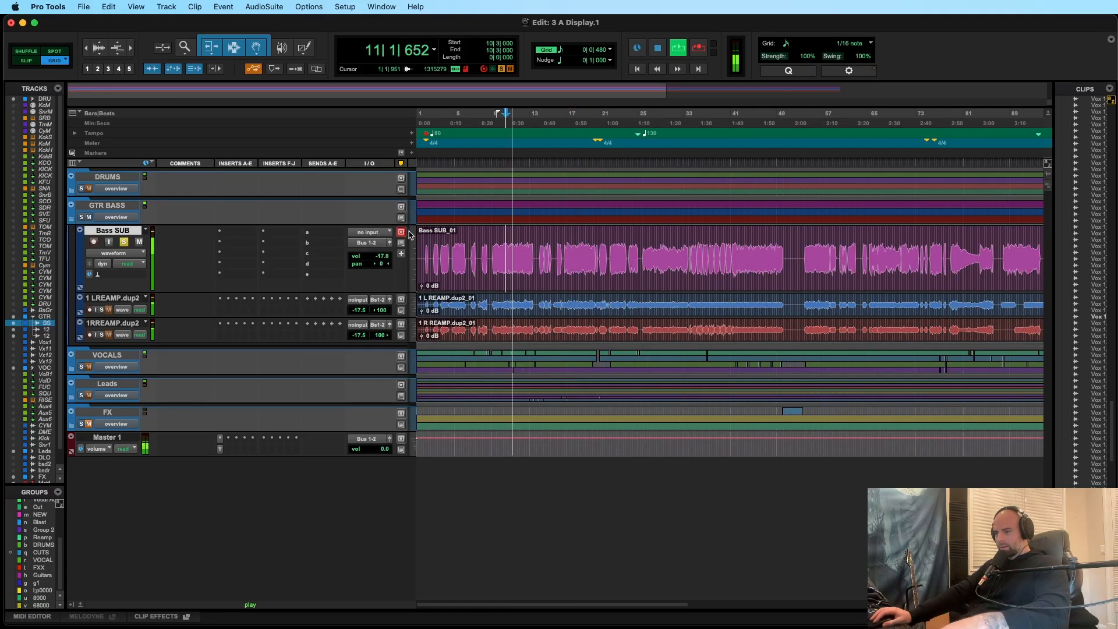
key(space)
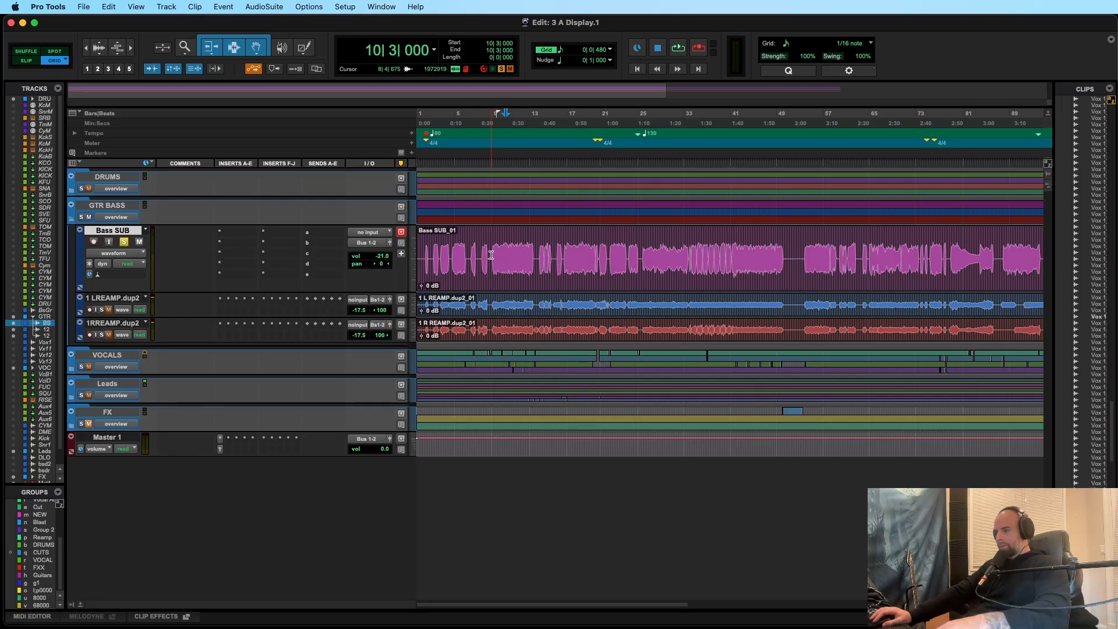
Step: Place the edit cursor at 10|4|000 on the Bass SUB track and inspect its waveform up close
drag(491, 255, 535, 258)
click(508, 255)
key(super+bracketright)
key(super+bracketright)
key(super+bracketright)
key(super+bracketright)
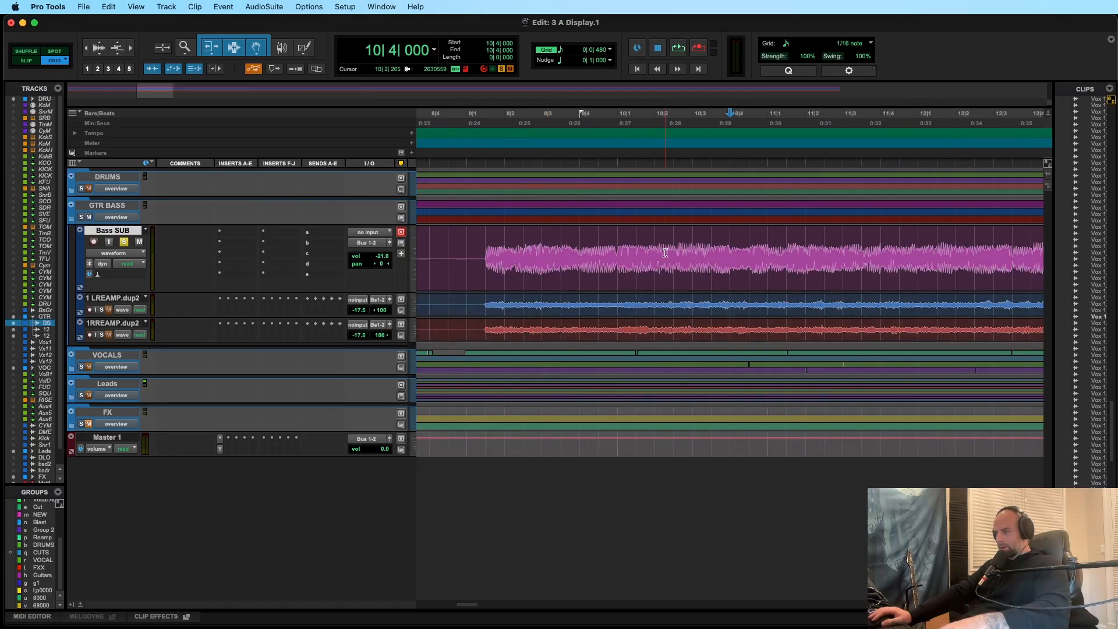
Step: Audition the Bass SUB track from 17|4|000 in a wide view of the song, then stop playback
key(super+bracketleft)
key(super+bracketleft)
key(super+bracketleft)
click(682, 251)
key(space)
scroll(687, 267, right, 5)
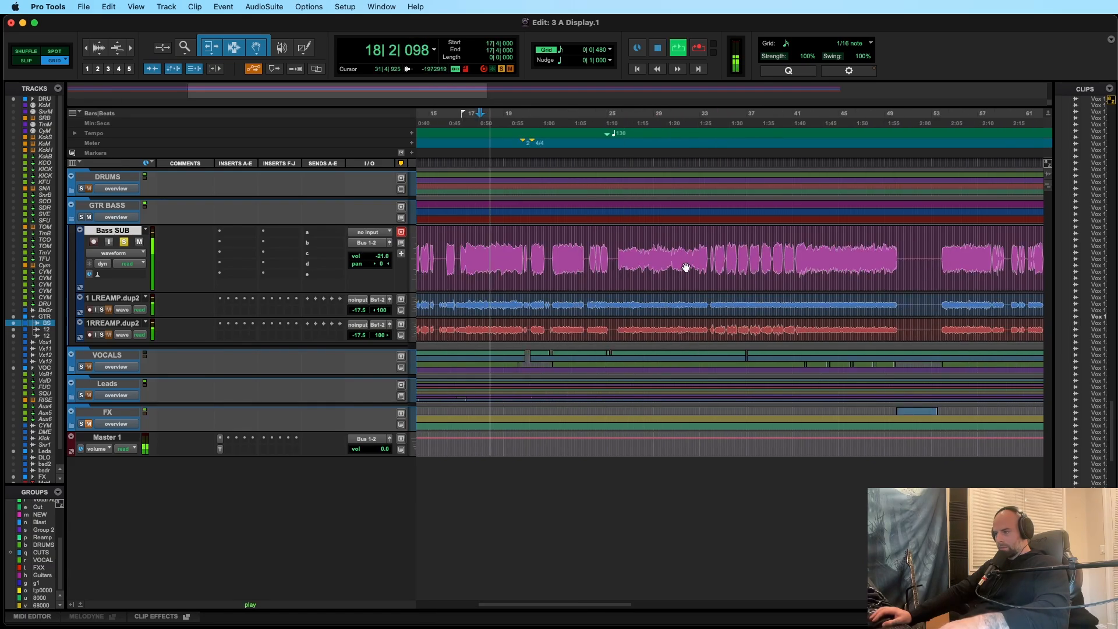
key(space)
Step: Highlight 22|2|000 to 24|3|480 on the Bass SUB, then audition the track from 26|1|000, 42|3|000 and 45|2|480
drag(460, 249, 600, 253)
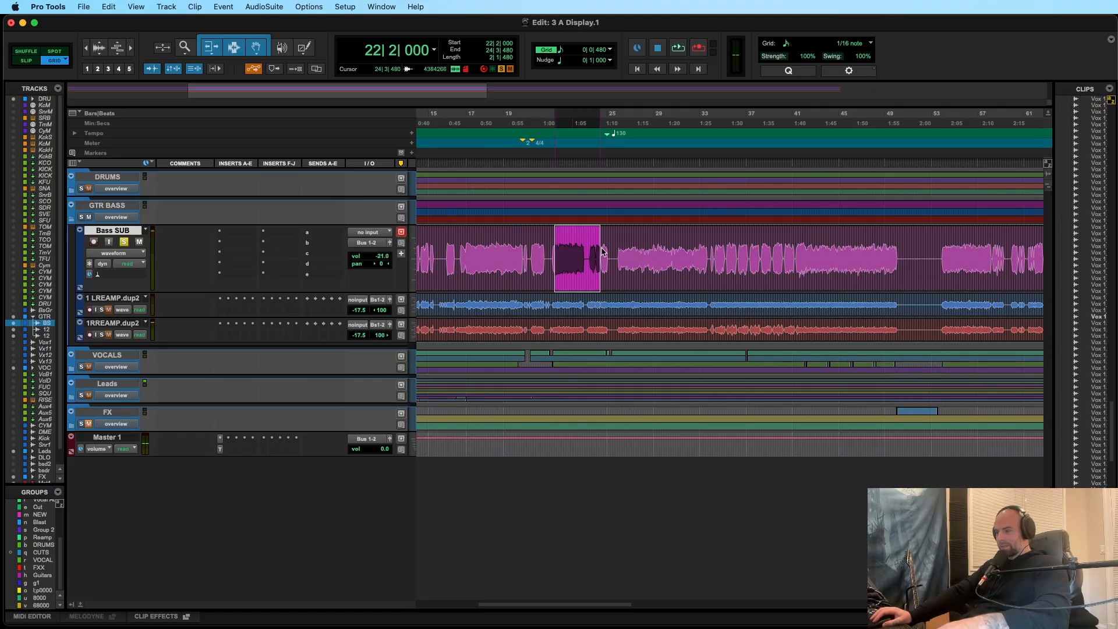
click(619, 250)
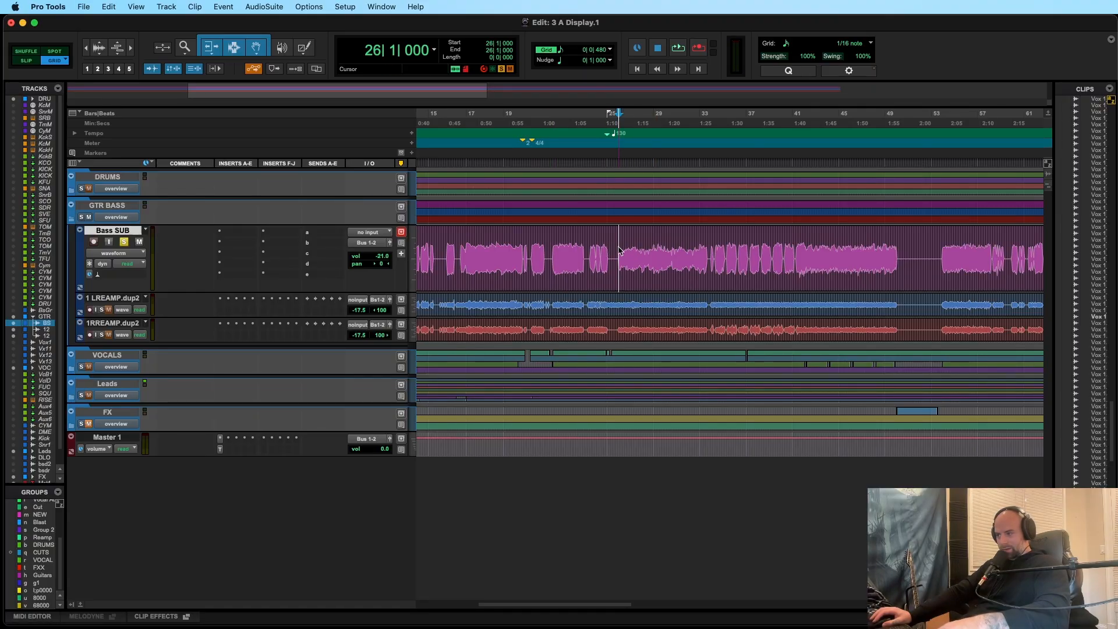
key(space)
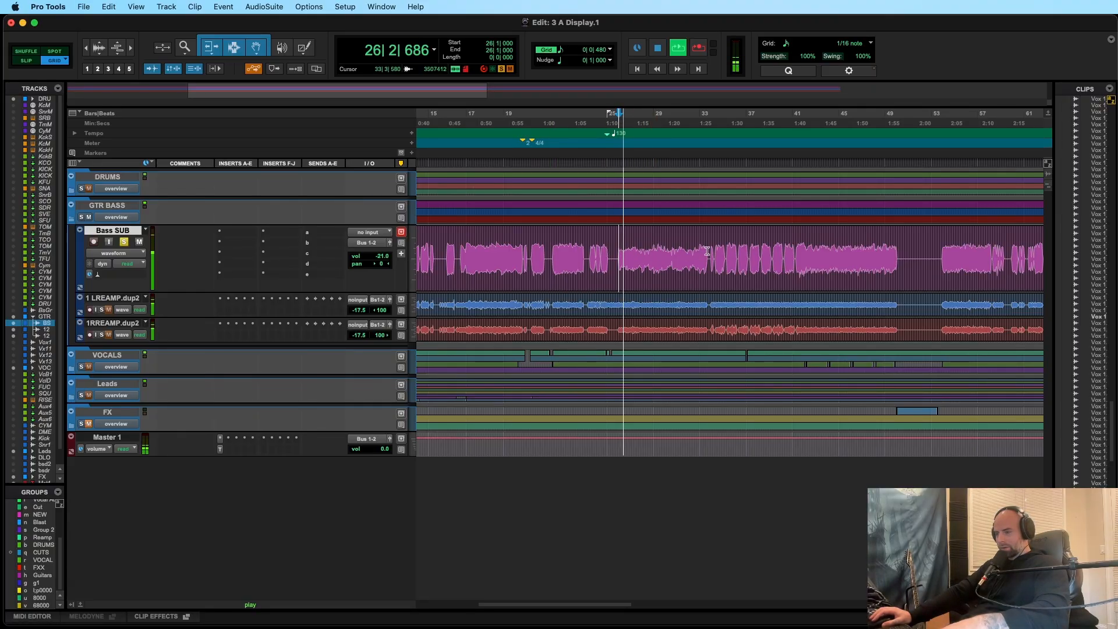
click(809, 253)
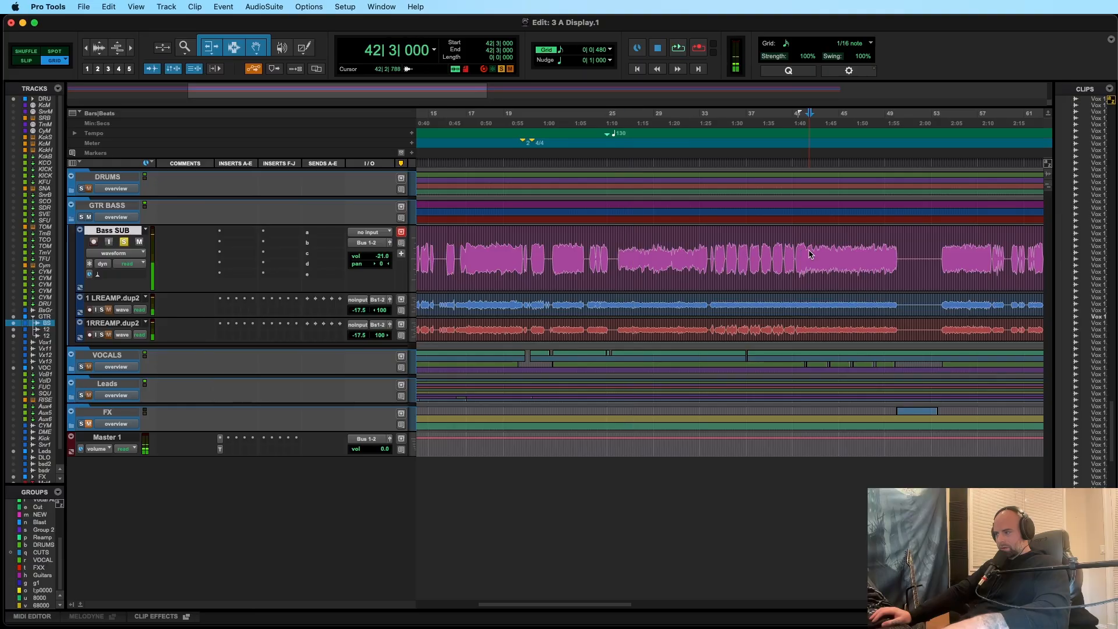
click(790, 251)
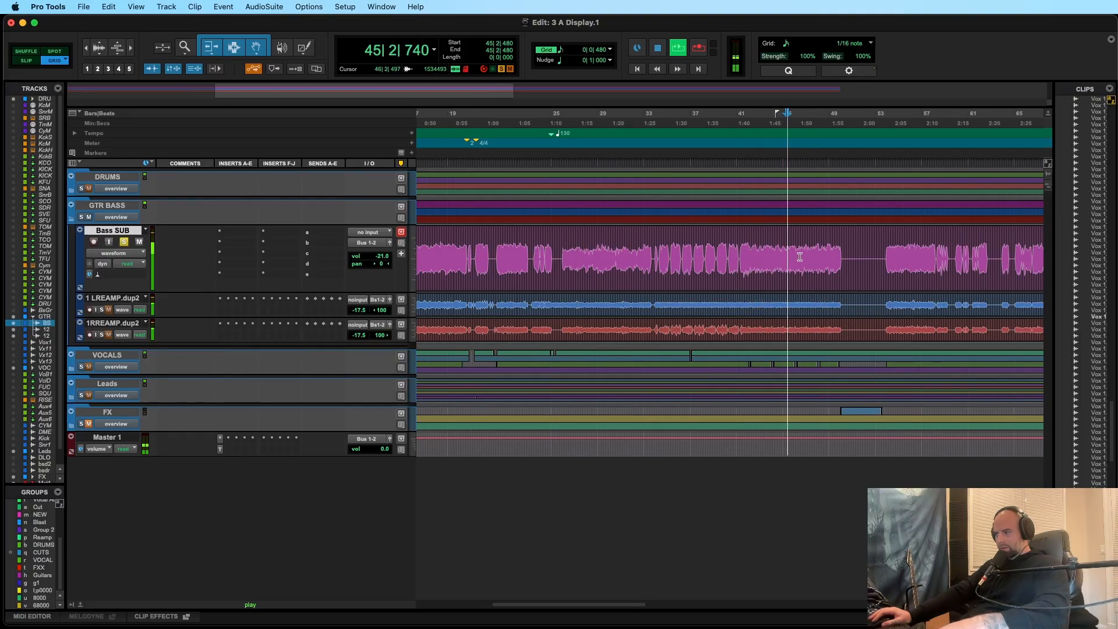
Step: Switch the solo from Bass SUB to the two reamp tracks and audition them, including from 17|1|000 and 34|3|000
key(space)
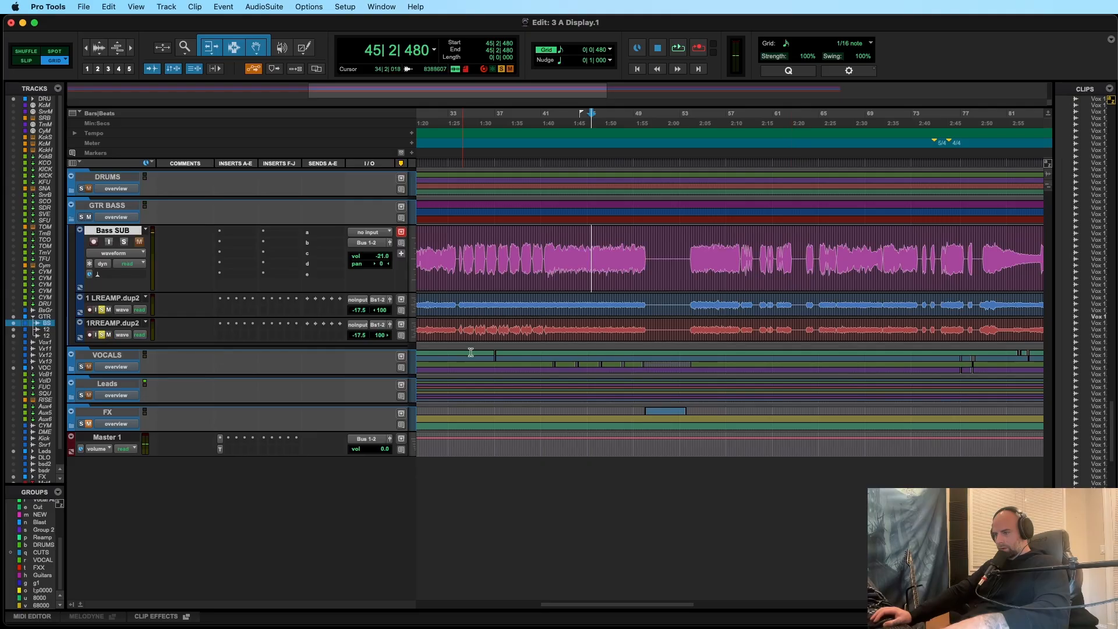
scroll(495, 338, left, 15)
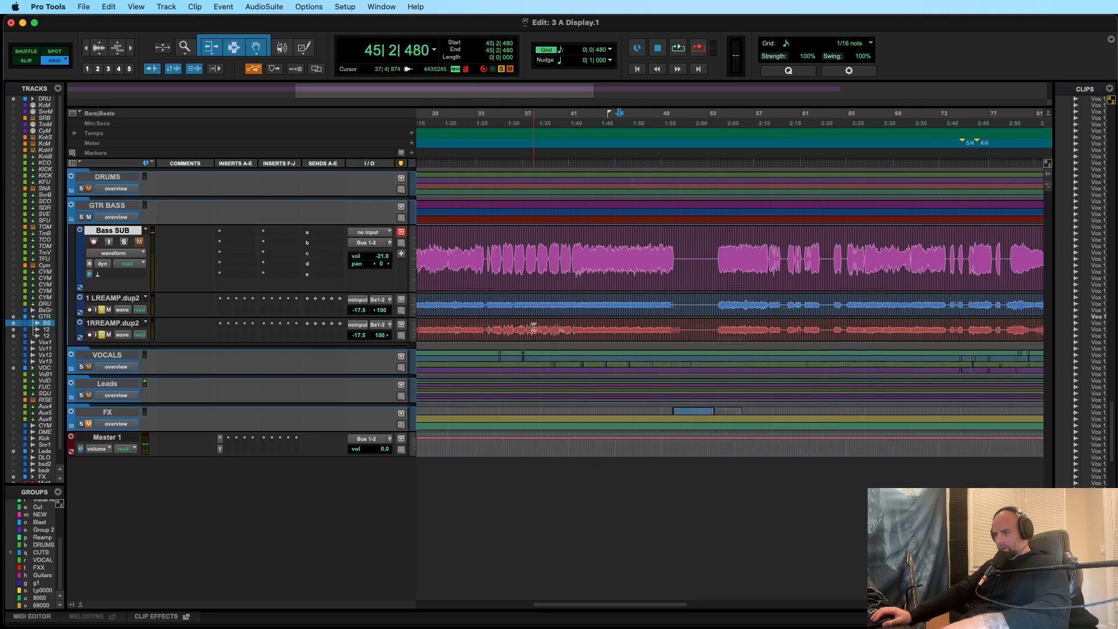
click(573, 304)
key(space)
click(717, 301)
key(space)
key(space)
scroll(812, 317, right, 3)
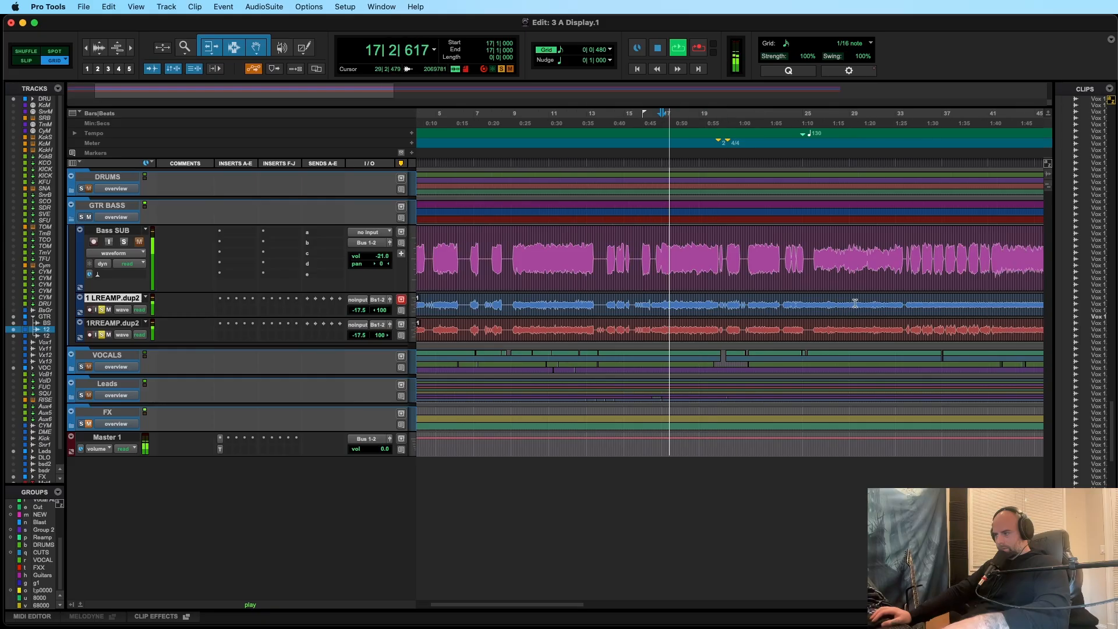
click(913, 302)
scroll(884, 317, right, 3)
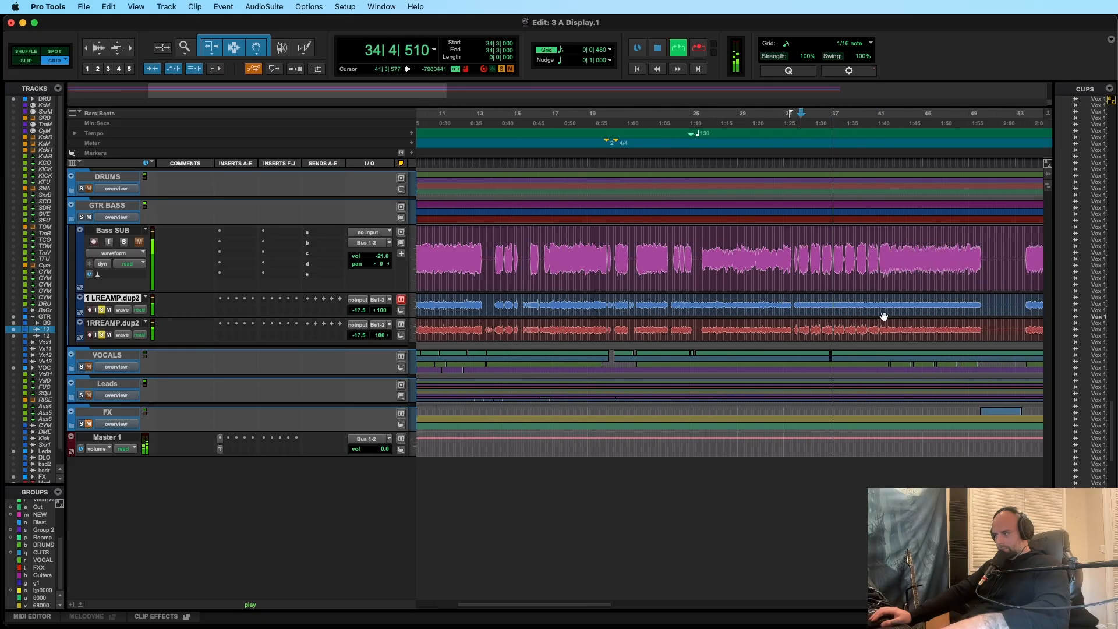
scroll(874, 316, right, 3)
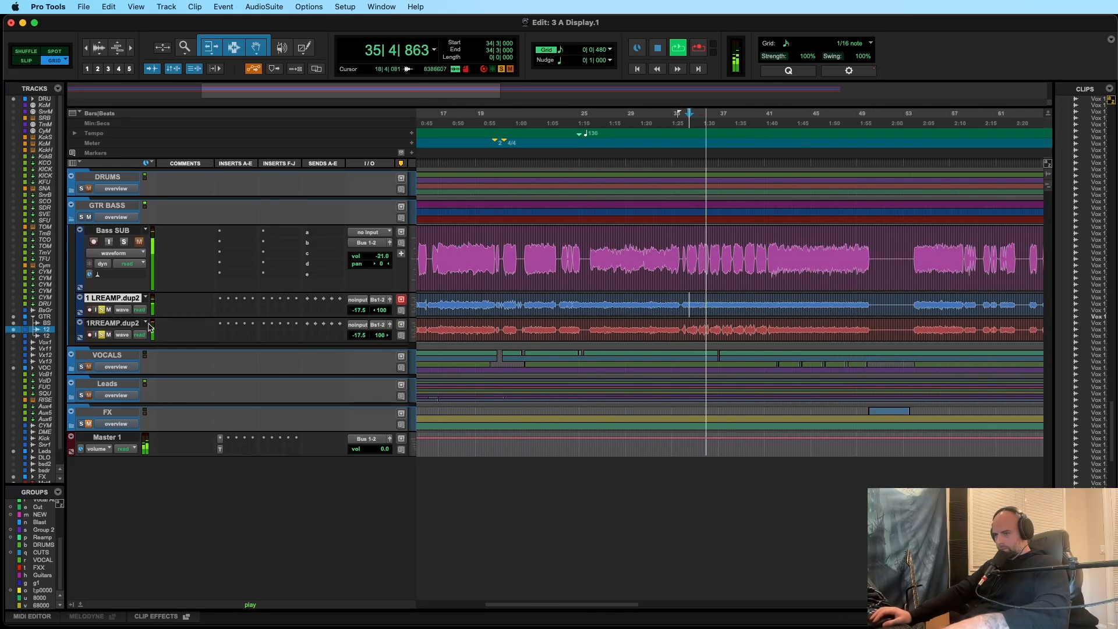
Step: Unsolo the right reamp track, set the left reamp's volume to -14.0 and pan to 3, and stop playback
click(102, 335)
drag(380, 314, 372, 283)
key(space)
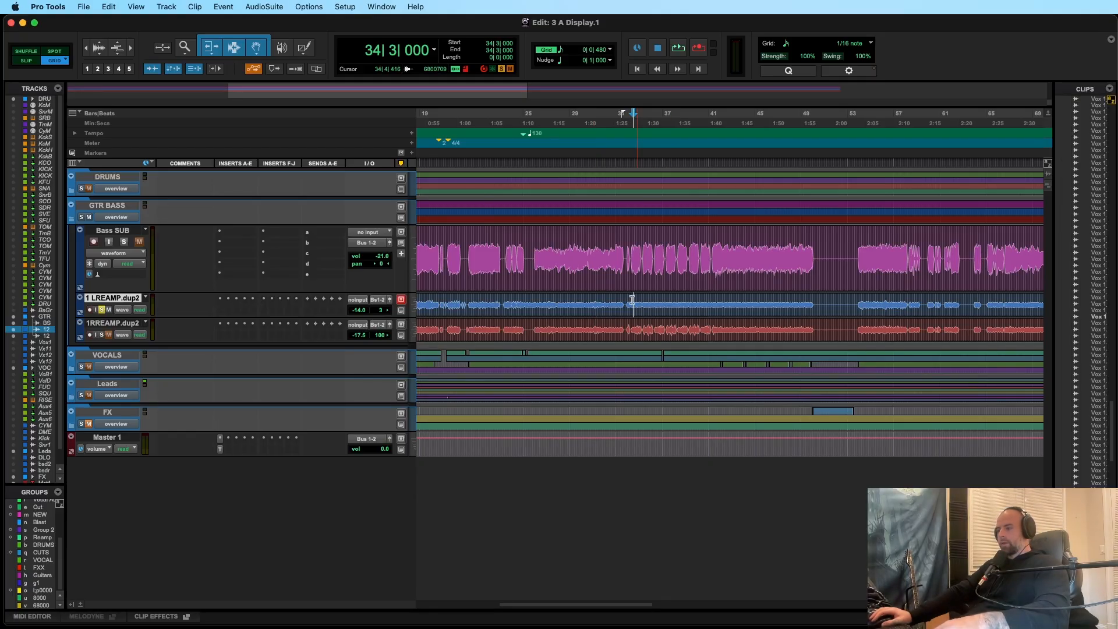
Step: Highlight 33|4|480 to 50|2|000 on the left reamp track, enlarge that track's height, and save the session
drag(625, 301, 661, 303)
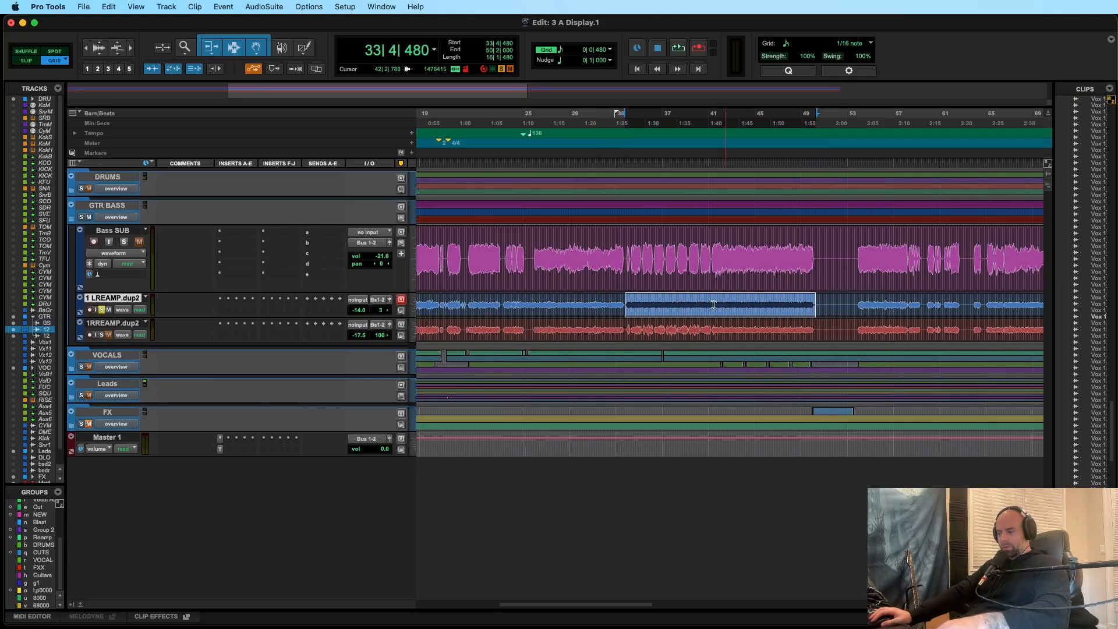
drag(137, 318, 144, 360)
key(super+s)
Step: Inspect the left reamp waveform up close around bar 34, trim its track height slightly, and play it from there
click(640, 313)
key(super+])
key(super+])
key(super+])
click(627, 316)
mouse_move(144, 362)
mouse_down()
mouse_move(146, 320)
mouse_move(135, 350)
mouse_up()
key(space)
key(super+[)
key(super+[)
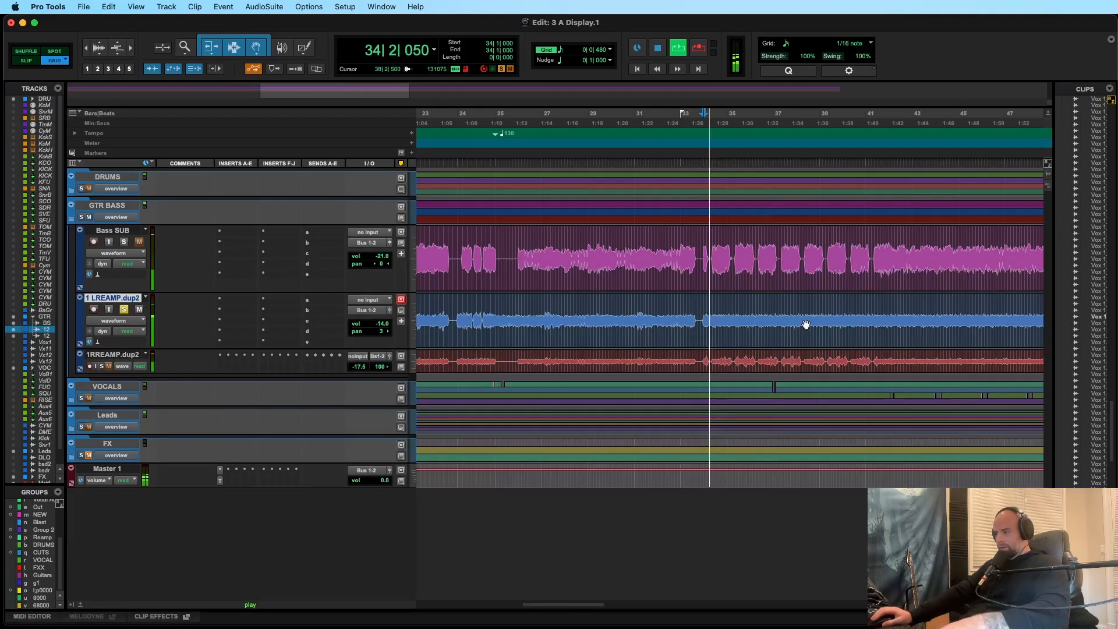
Step: Audition the soloed left reamp track from 54|3|480
scroll(807, 324, right, 5)
click(880, 312)
scroll(886, 314, right, 4)
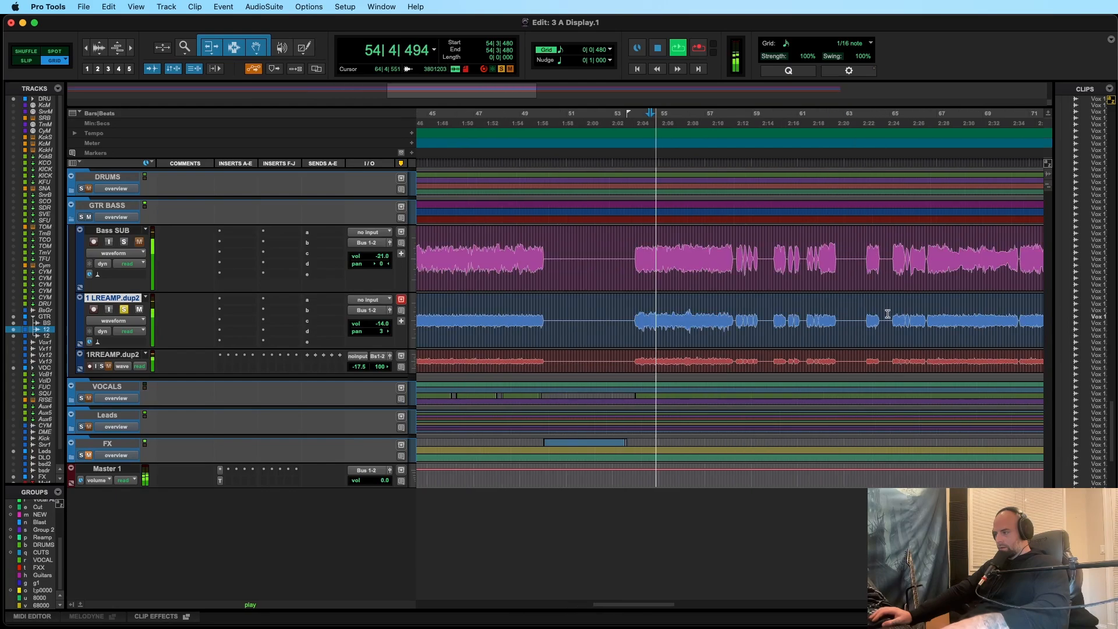
scroll(888, 314, right, 1)
Step: Return the left reamp track to full left pan (100) and -17.5 volume, and solo the right reamp track again
drag(386, 331, 236, 323)
click(103, 367)
drag(379, 323, 402, 359)
Step: Audition both soloed reamp tracks further into the song, up to the passage around bar 73
scroll(736, 310, right, 5)
click(698, 310)
key(space)
key(space)
key(super+[)
key(super+[)
click(739, 307)
key(super+])
key(super+])
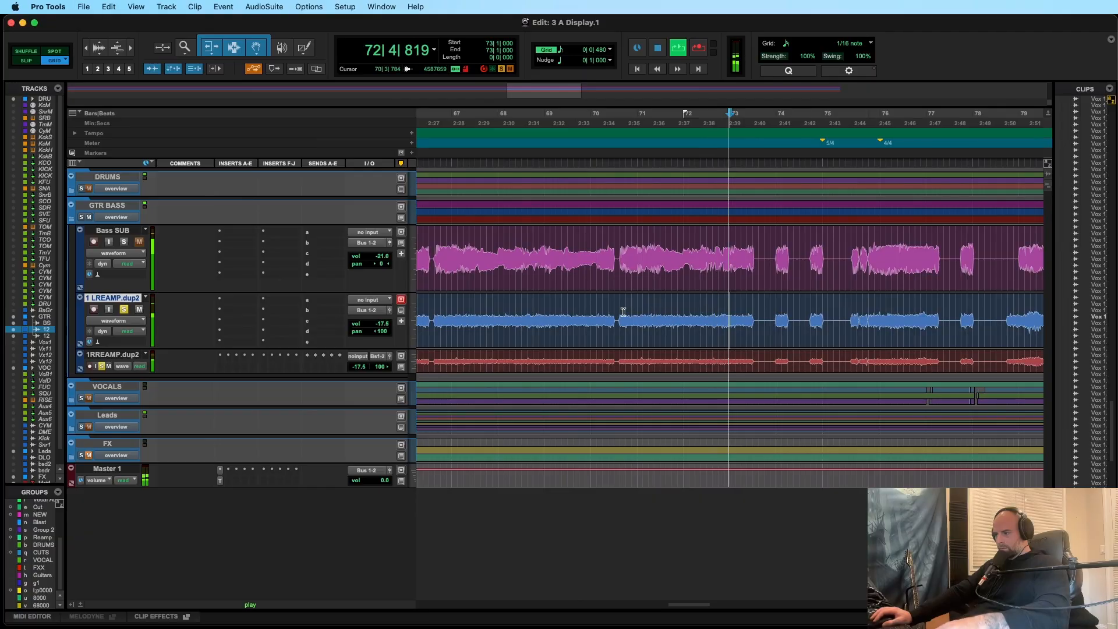
Step: Play both reamp tracks from 66|3|480, reduce the left track to its compact height, stop, and clear the solos
click(434, 326)
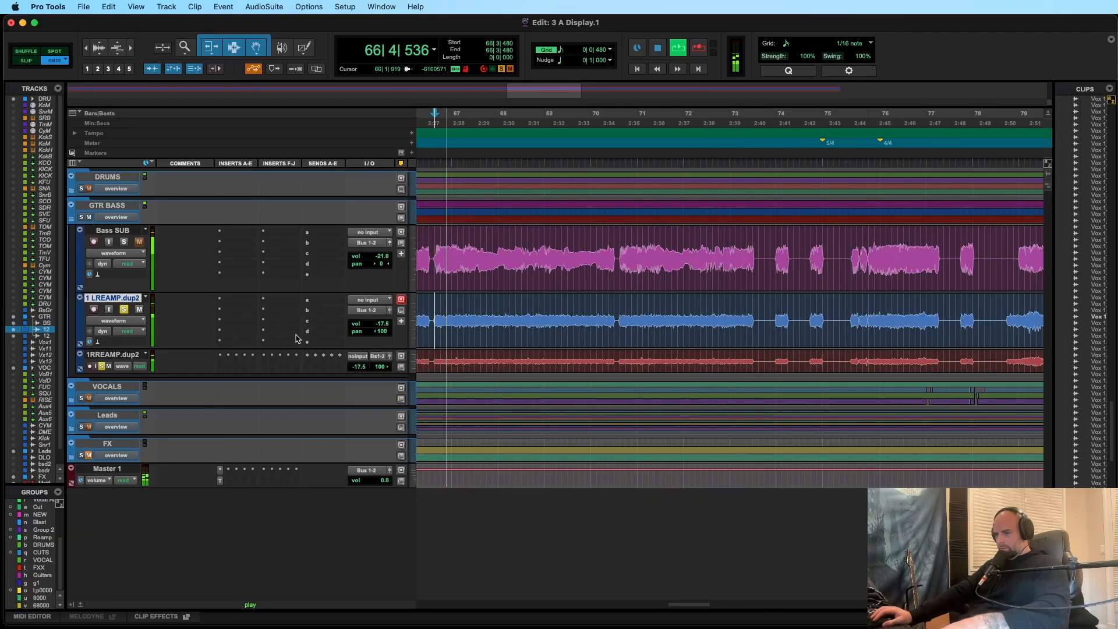
drag(150, 347, 151, 312)
key(space)
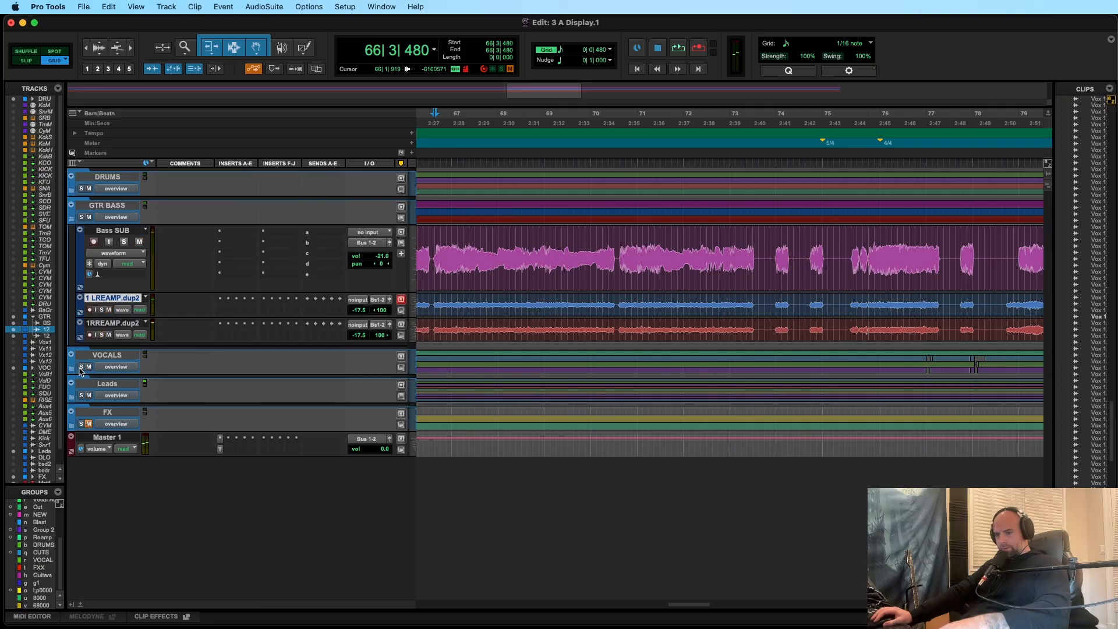
Step: Open the VOCALS folder track to show its four vocal tracks and solo the folder
click(72, 369)
click(81, 367)
scroll(645, 399, down, 3)
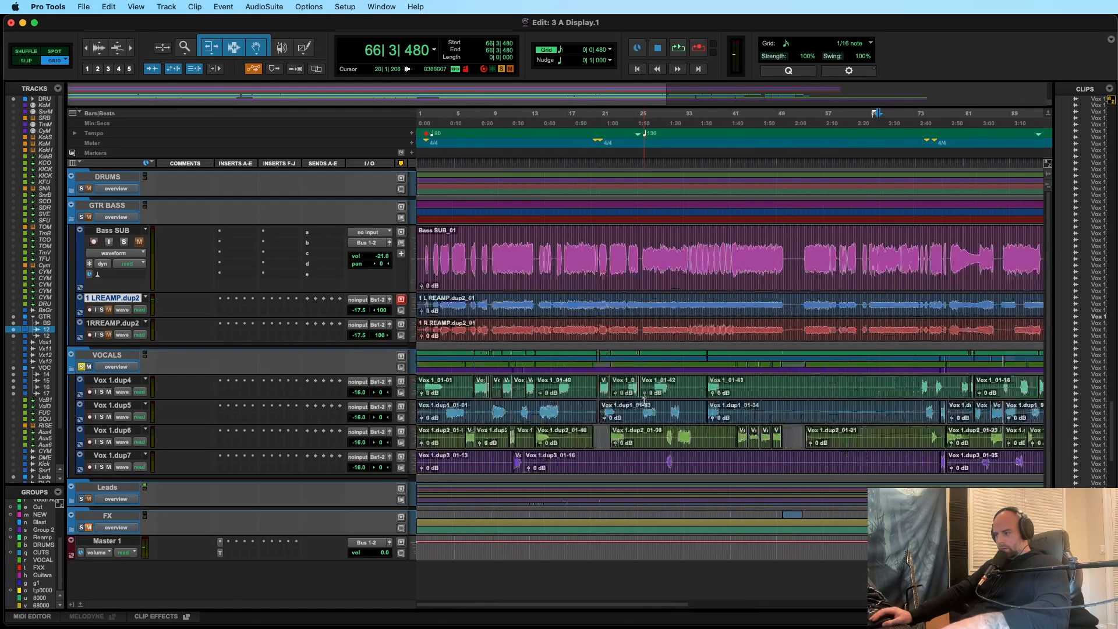
Step: Audition the soloed vocals from 7|1|480, 9|1|480 and 14|1|480 on Vox 1.dup5, then stop playback
click(490, 408)
scroll(512, 412, up, 5)
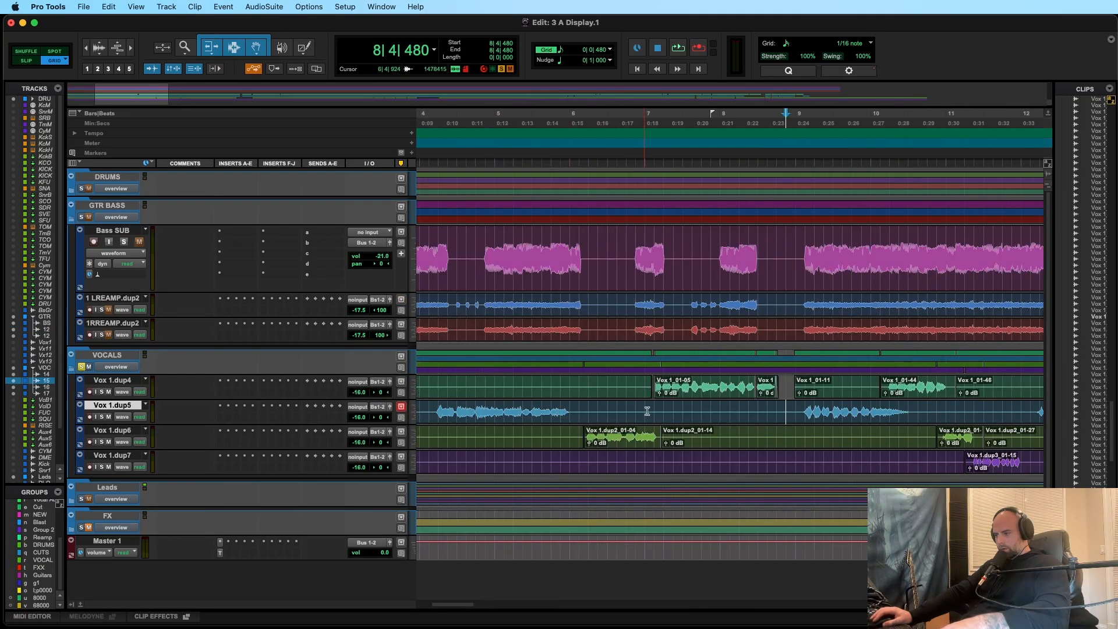
key(space)
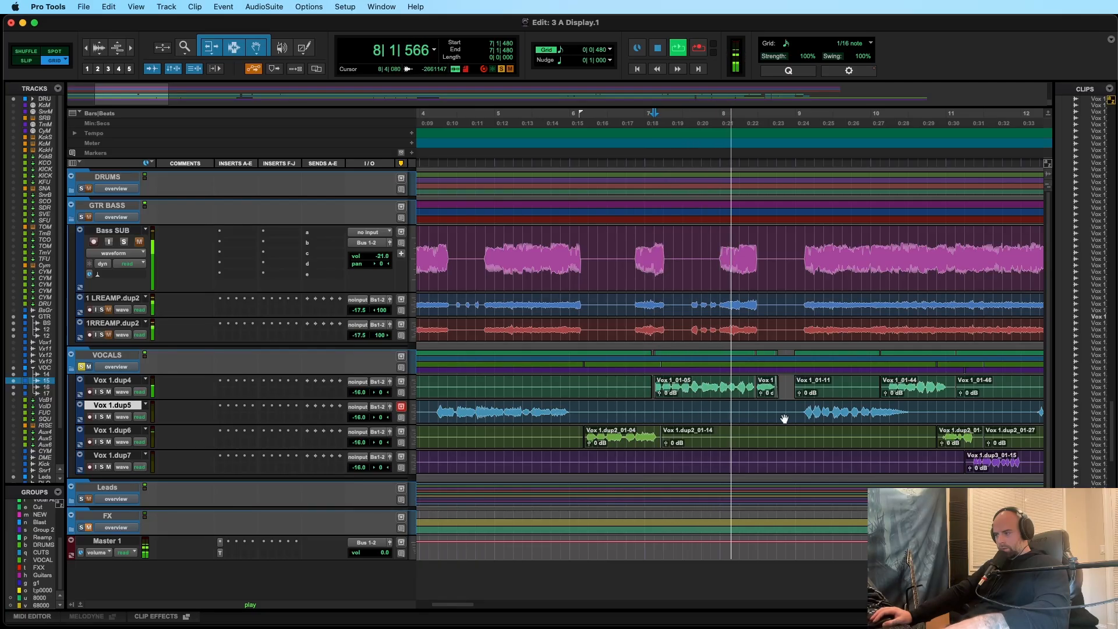
scroll(805, 414, down, 4)
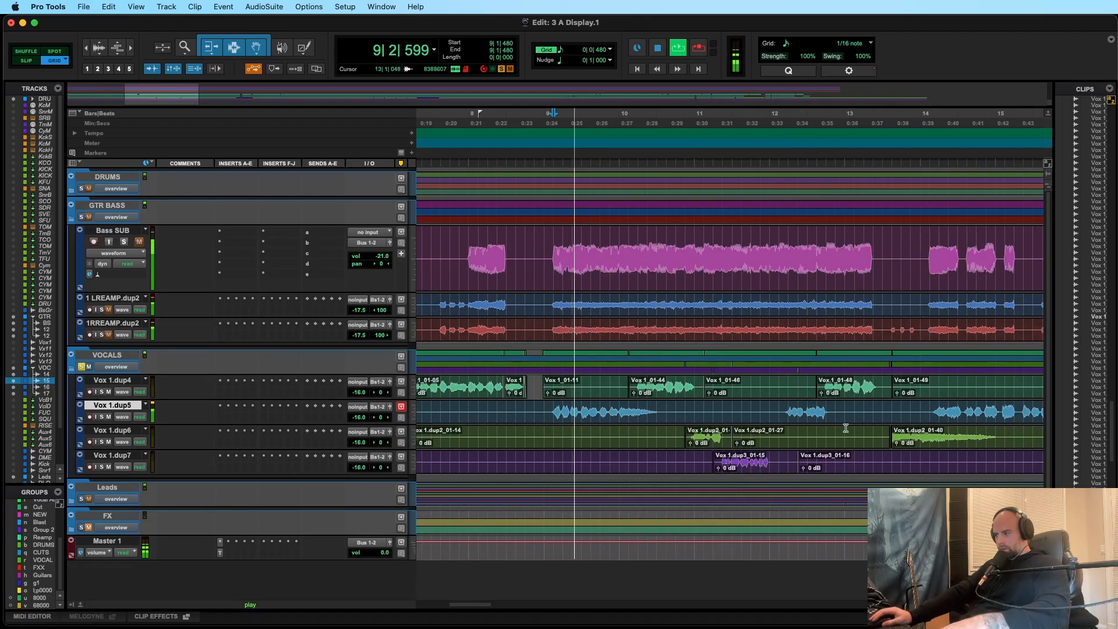
scroll(808, 425, right, 3)
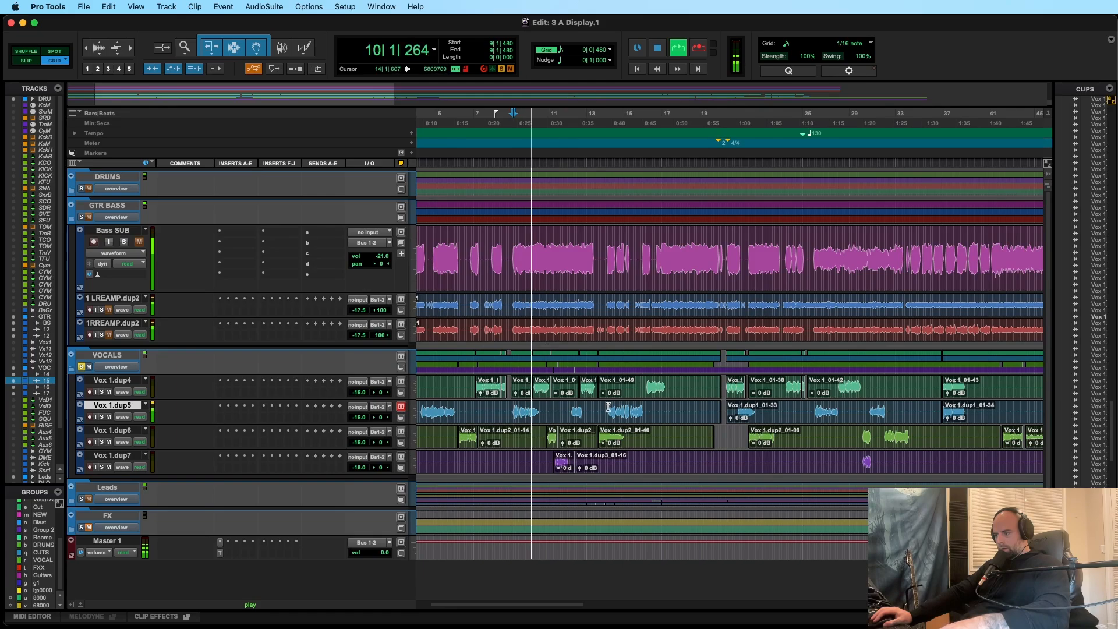
scroll(668, 424, up, 5)
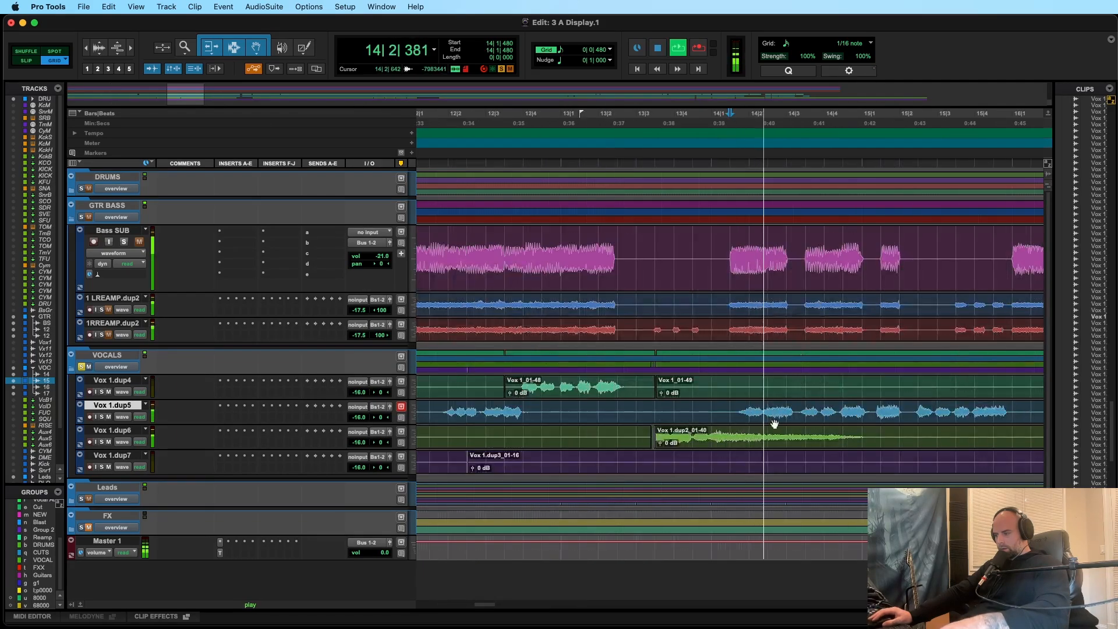
scroll(774, 425, down, 3)
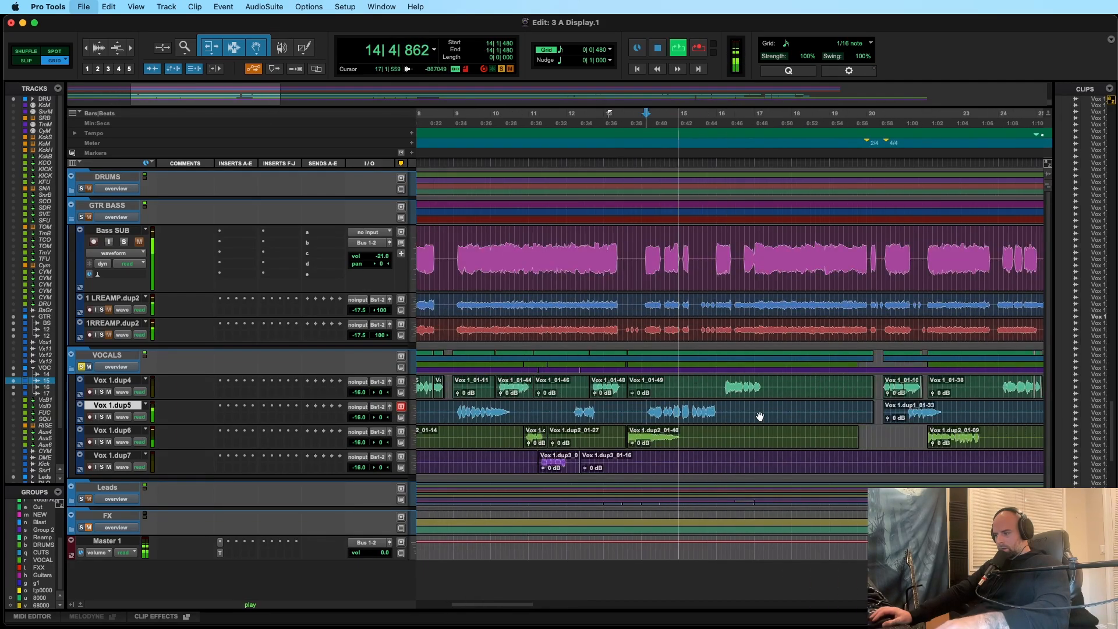
scroll(757, 416, right, 1)
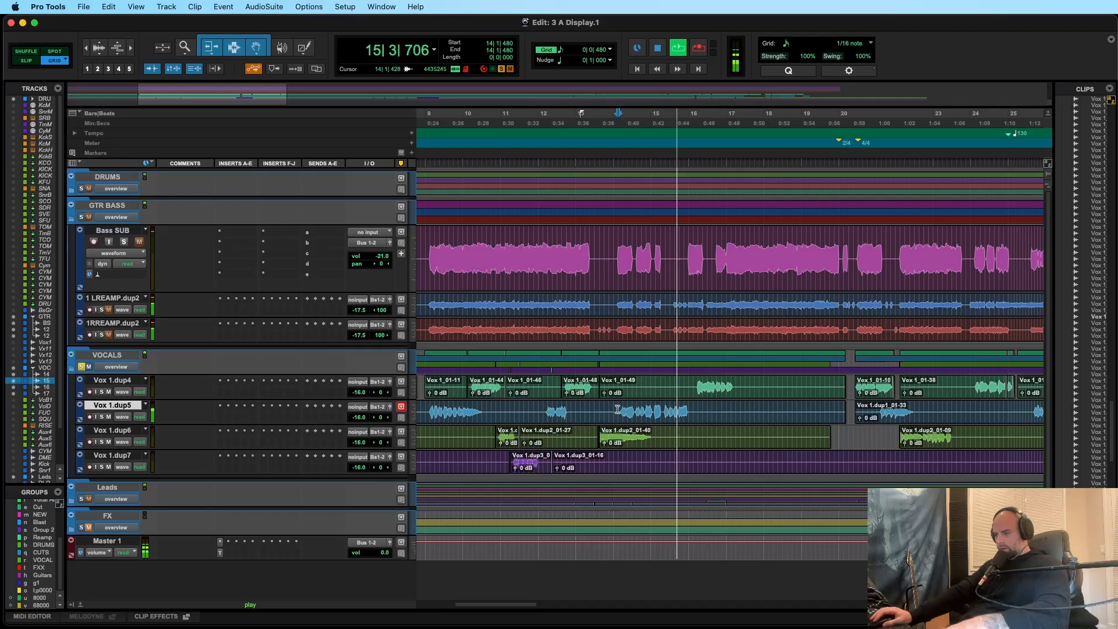
key(space)
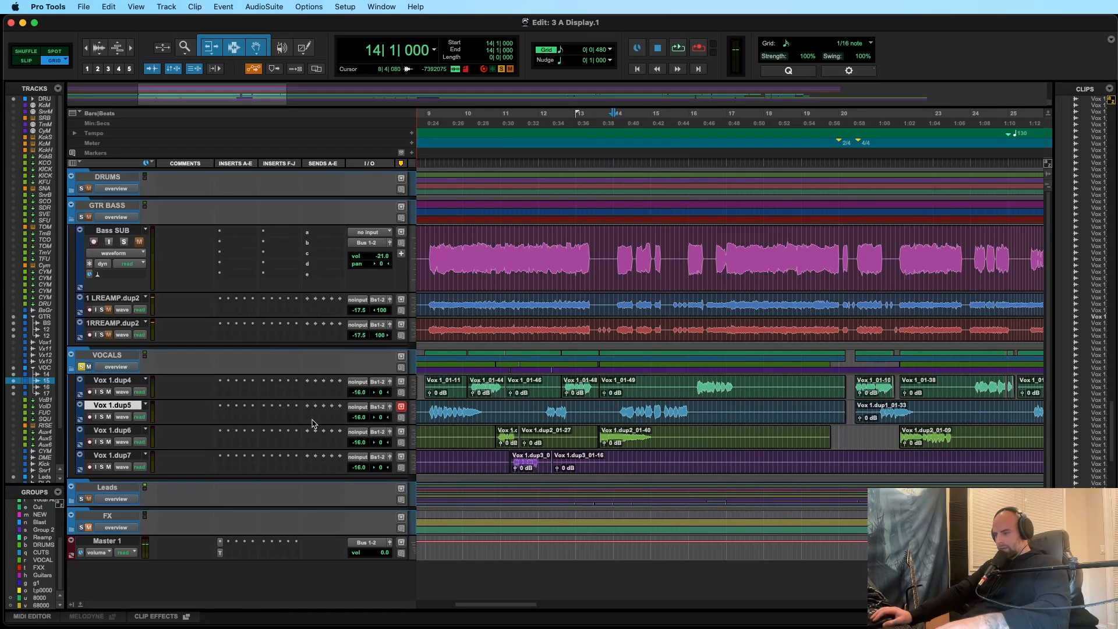
Step: Place the edit cursor at 16|1|480 on Vox 1.dup5 and look over the vocal clips across the song
click(694, 412)
scroll(696, 413, right, 2)
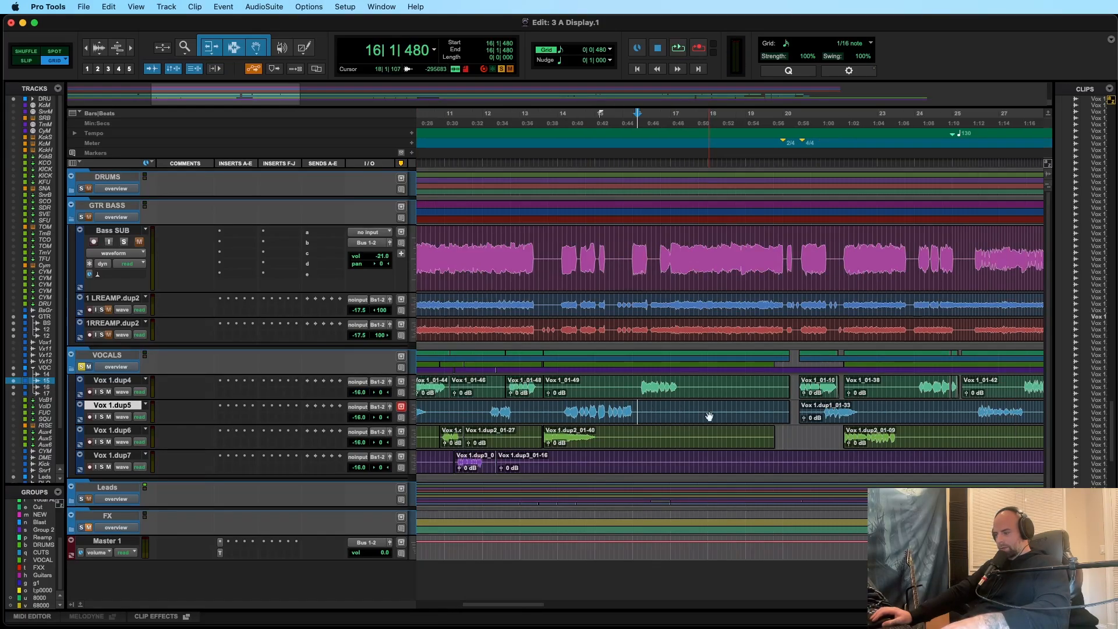
scroll(699, 416, right, 2)
scroll(699, 415, right, 15)
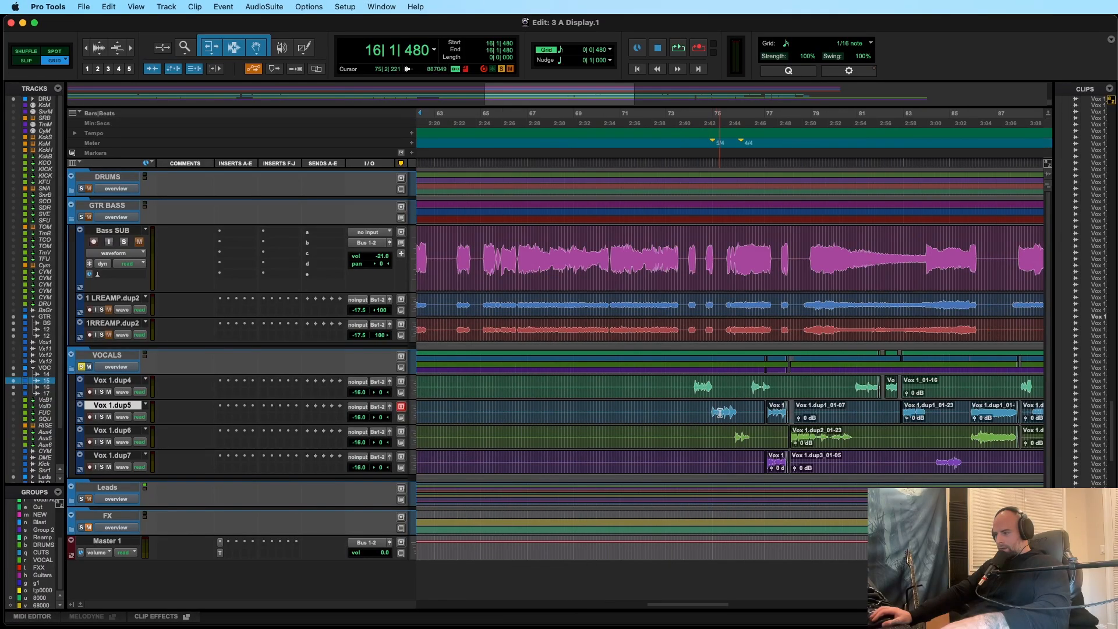
scroll(613, 412, left, 18)
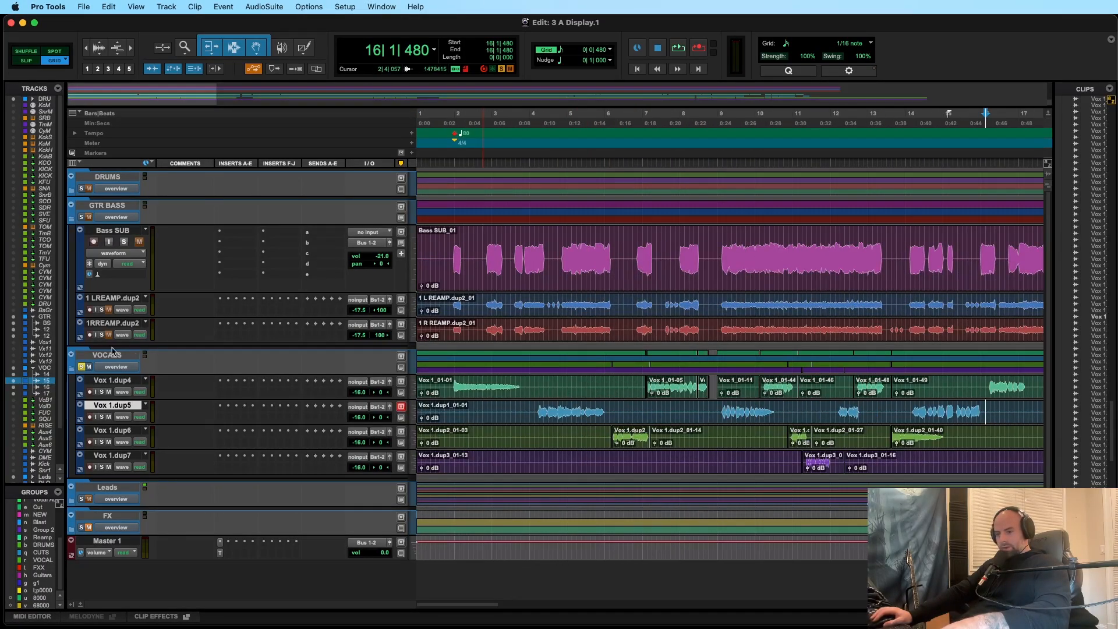
Step: Unsolo and close the VOCALS folder, and reduce the Bass SUB track to its compact height
click(83, 367)
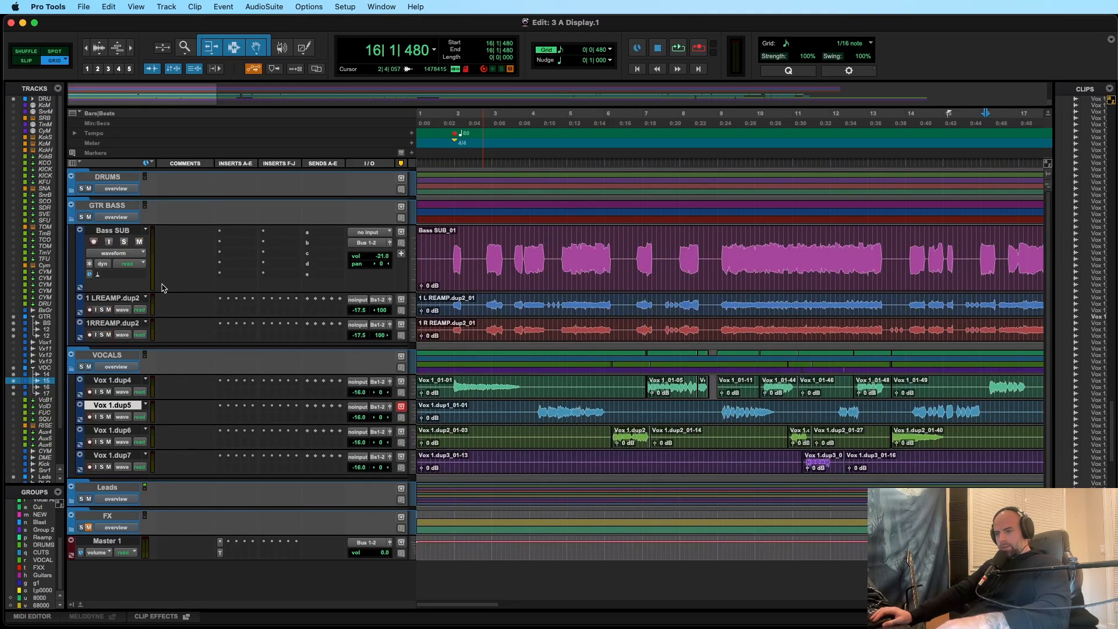
drag(133, 290, 155, 246)
click(71, 312)
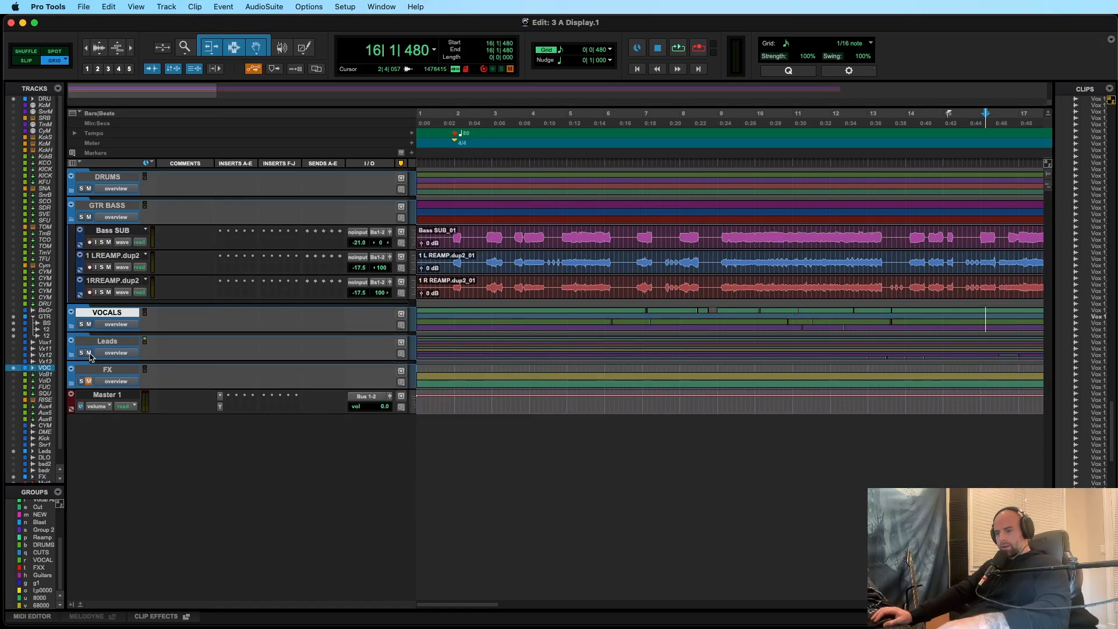
Step: Open the Leads folder, place the edit cursor at 2|1|000 on the Lead track, and close the folder again
click(71, 340)
scroll(565, 463, down, 2)
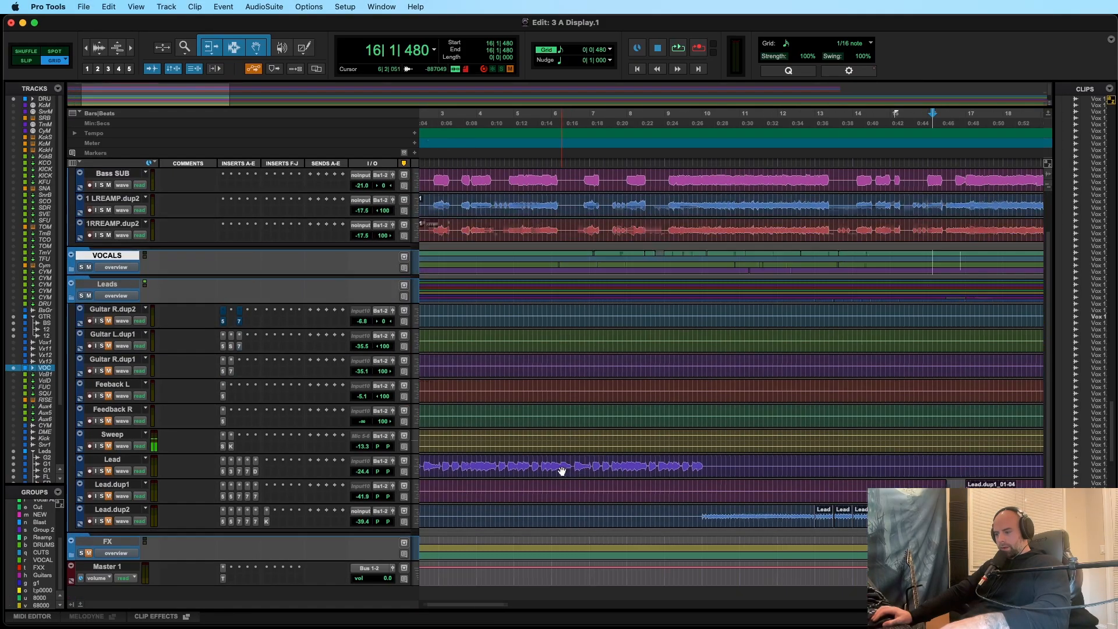
click(460, 463)
mouse_move(140, 480)
mouse_down()
mouse_move(143, 501)
mouse_move(138, 485)
mouse_up()
click(74, 297)
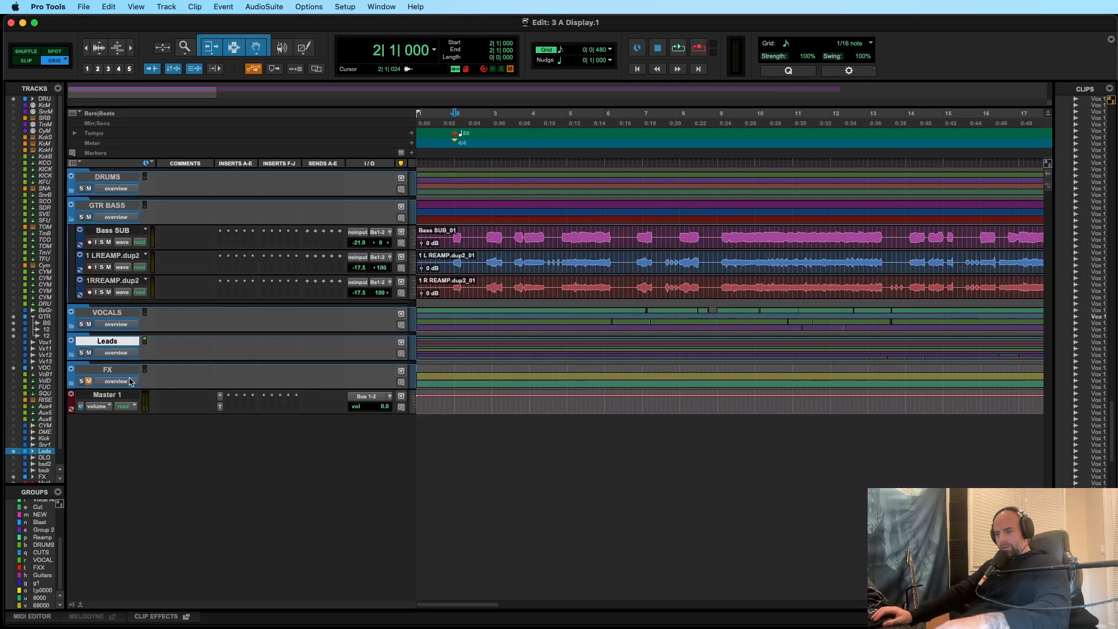
Step: Mute the Leads folder, close the GTR BASS folder, and save the session
click(90, 353)
key(super+s)
click(72, 219)
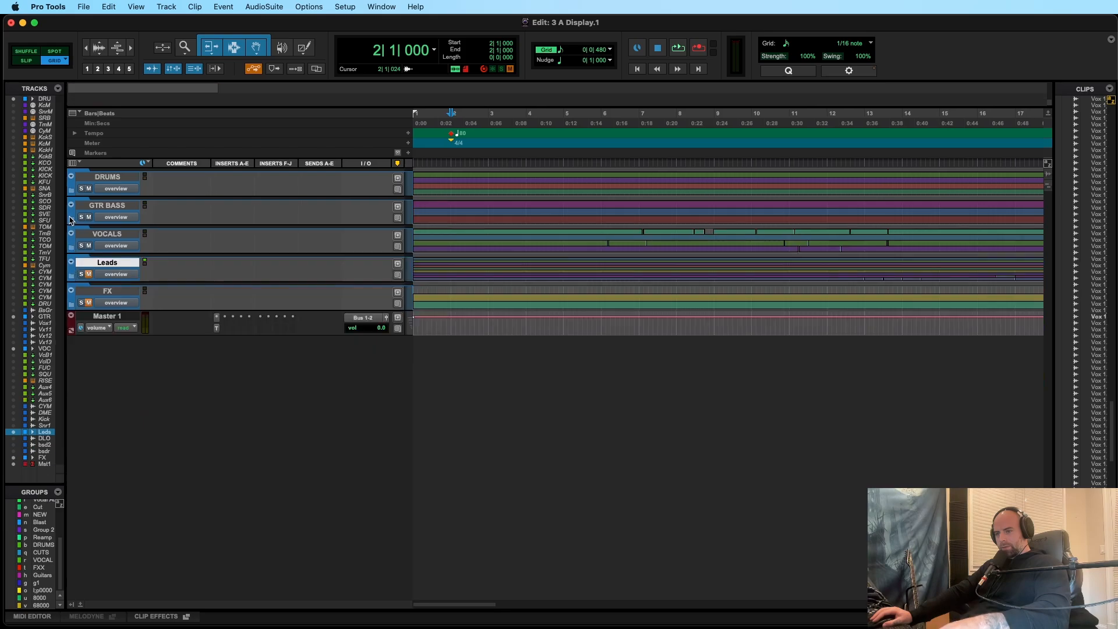
key(super+s)
Step: Place the edit cursor at 2|1|000 on DRUMS, highlight 6|1|000 to 10|1|000 on GTR BASS, and save the session
click(454, 178)
key(super+s)
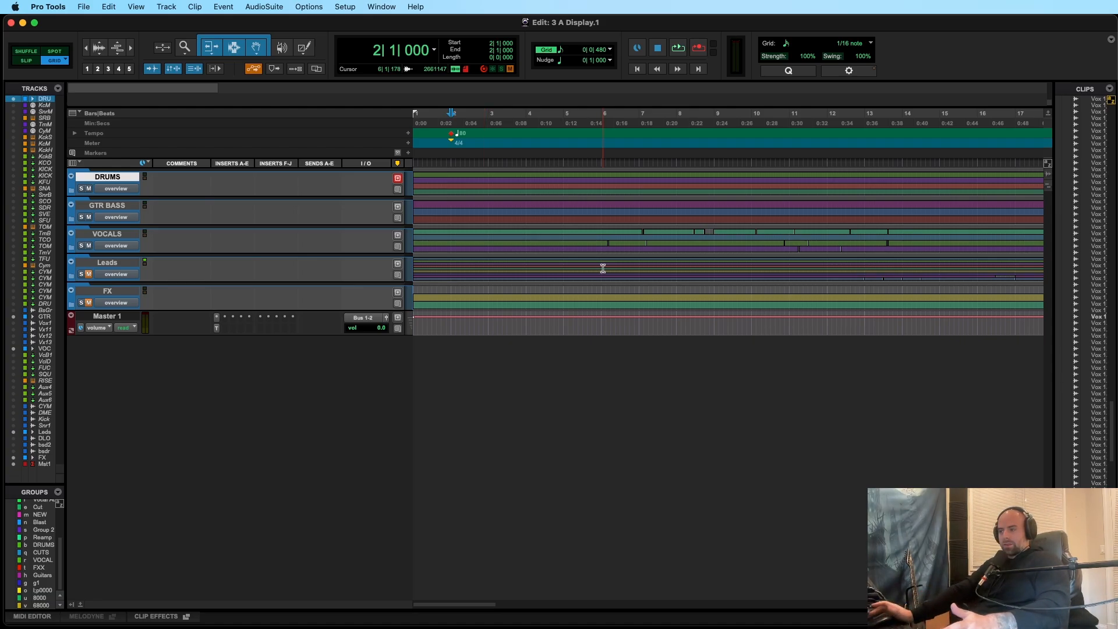
drag(601, 209, 725, 210)
scroll(620, 209, right, 2)
key(super+s)
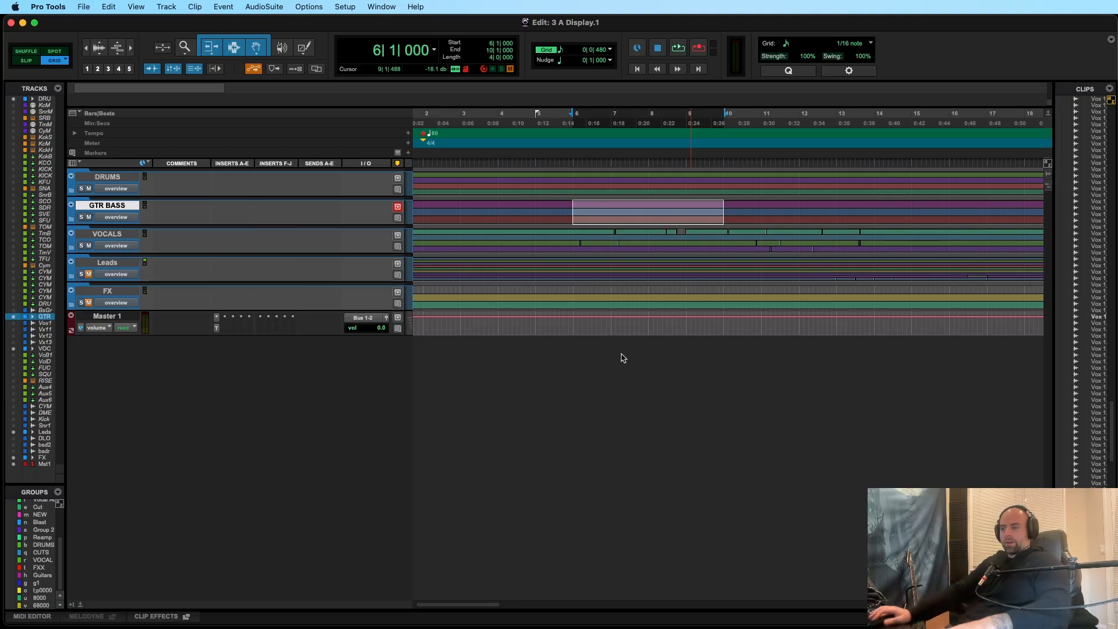
Step: Highlight 6|1|000 to 10|1|000 on Master 1, then select the VOCALS folder track over the same range
click(574, 327)
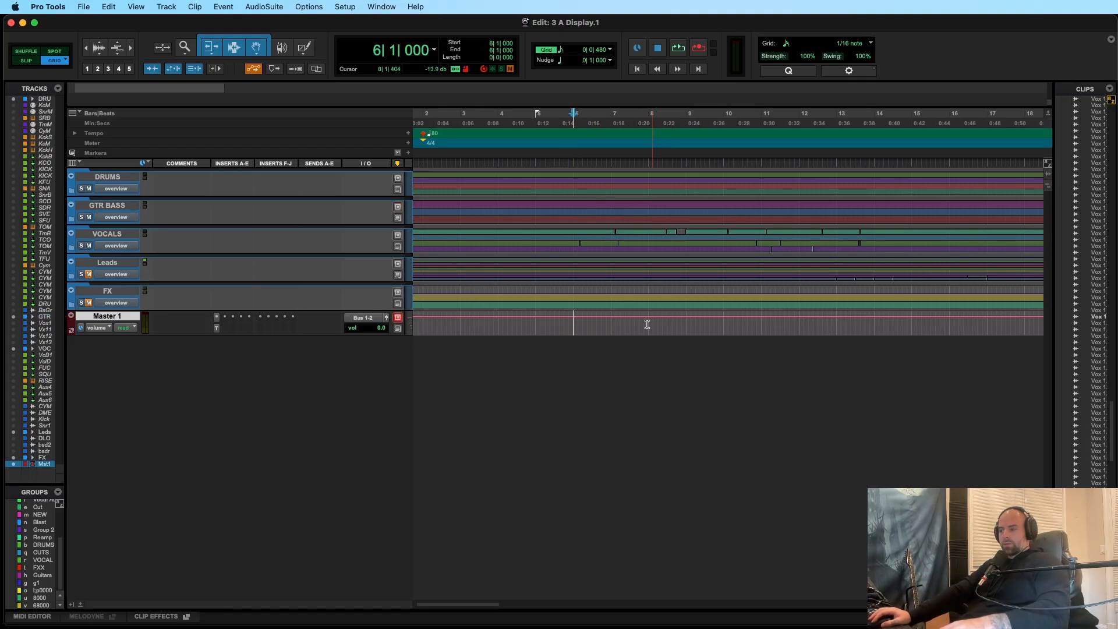
drag(573, 328, 724, 337)
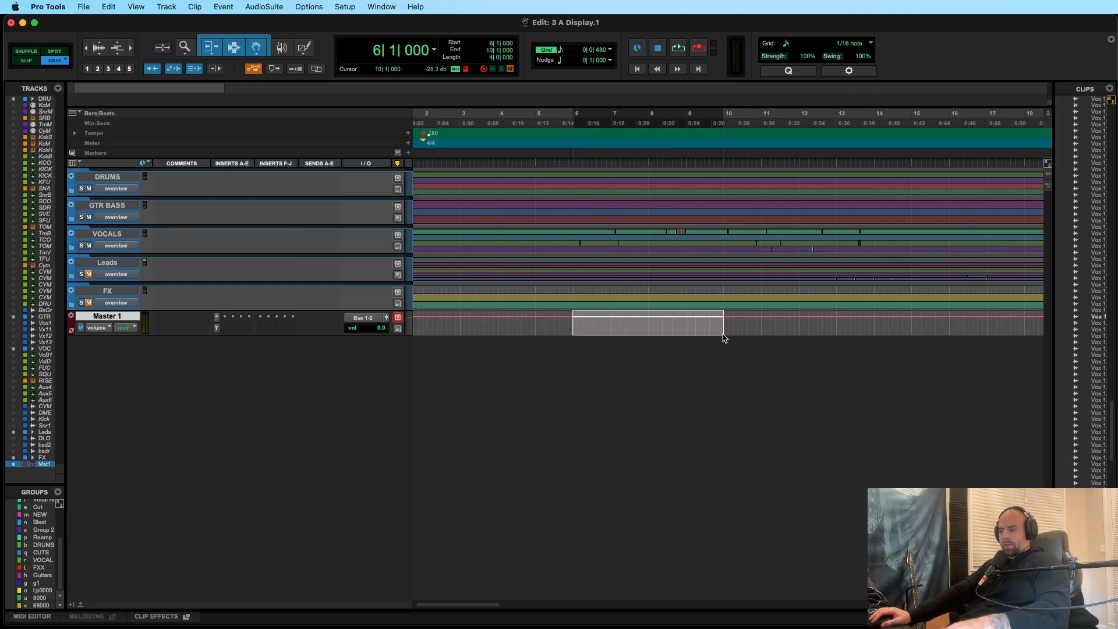
scroll(712, 346, left, 2)
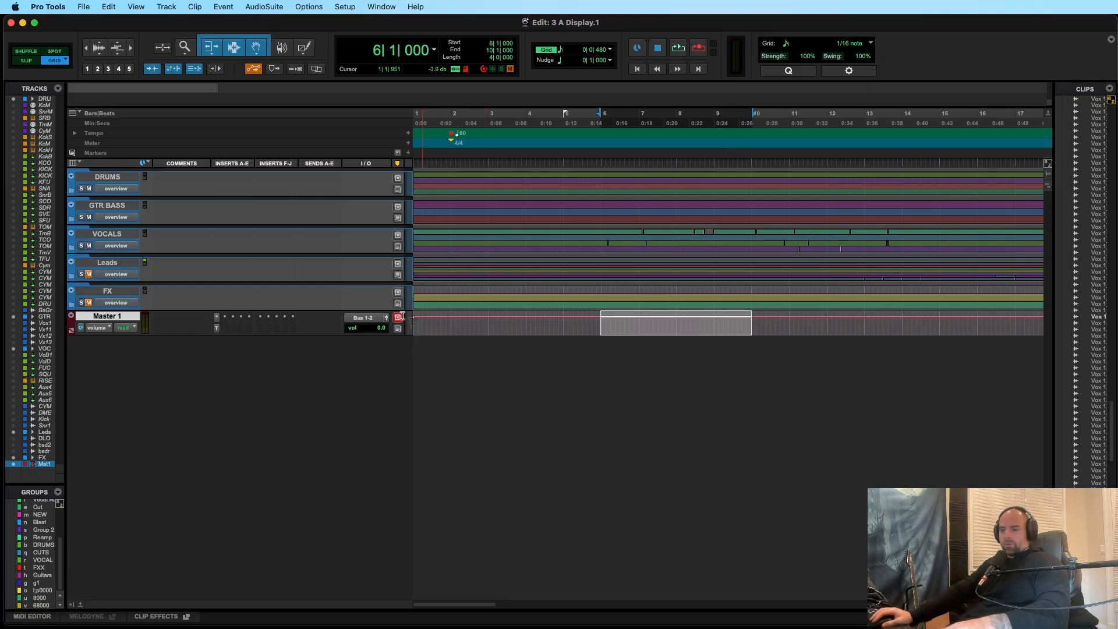
click(108, 235)
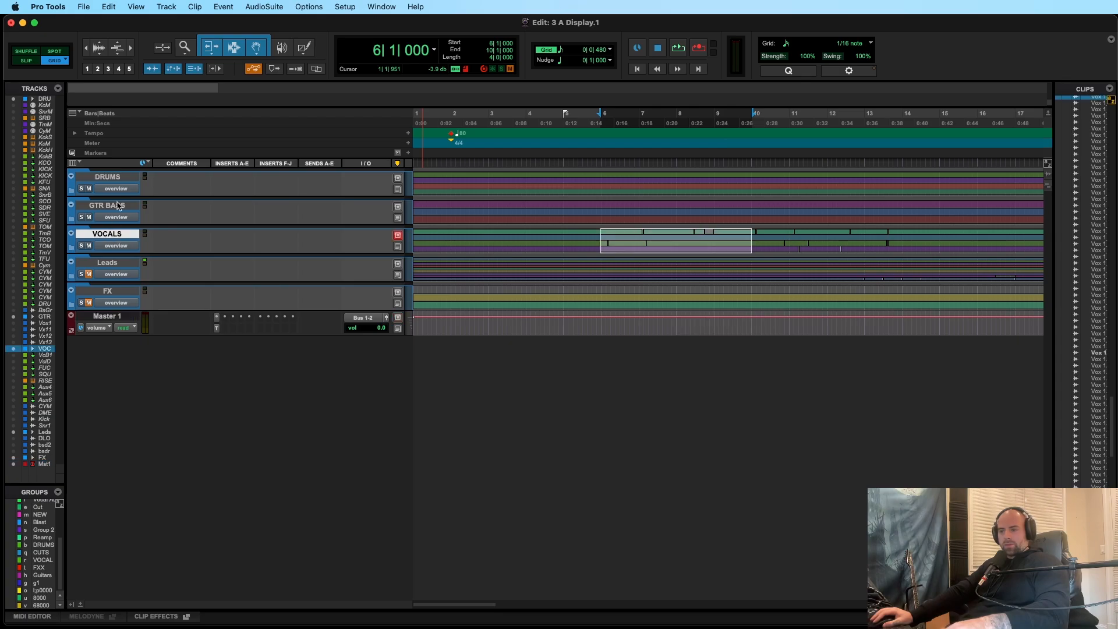
Step: Extend the VOCALS selection up to DRUMS and GTR BASS, then highlight 6|1|000 to 10|1|000 on Master 1
shift+click(116, 182)
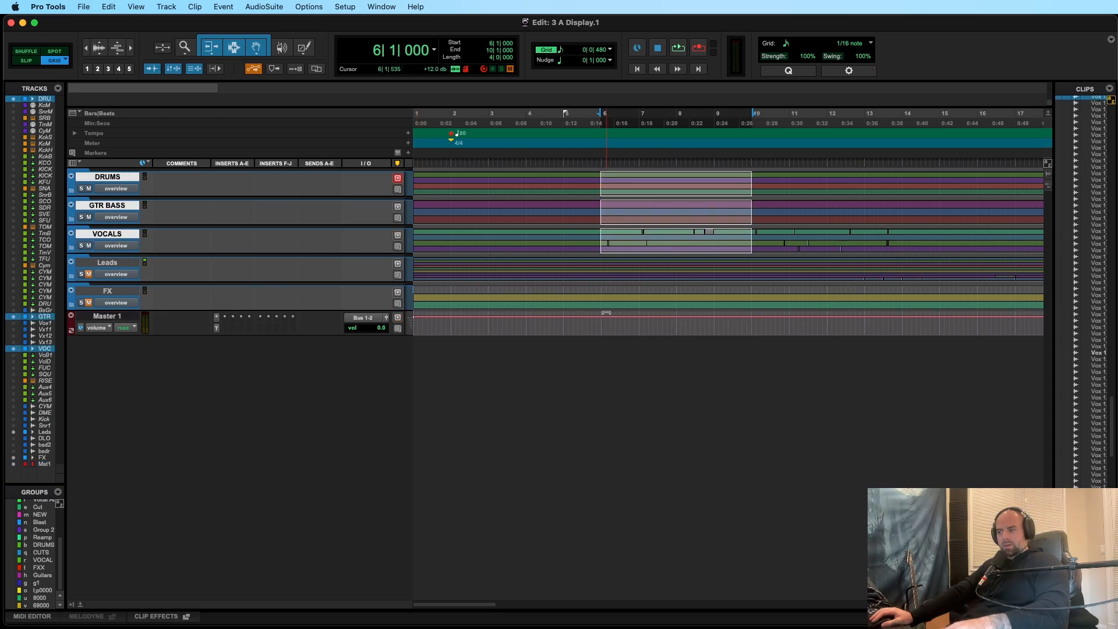
drag(602, 322, 744, 334)
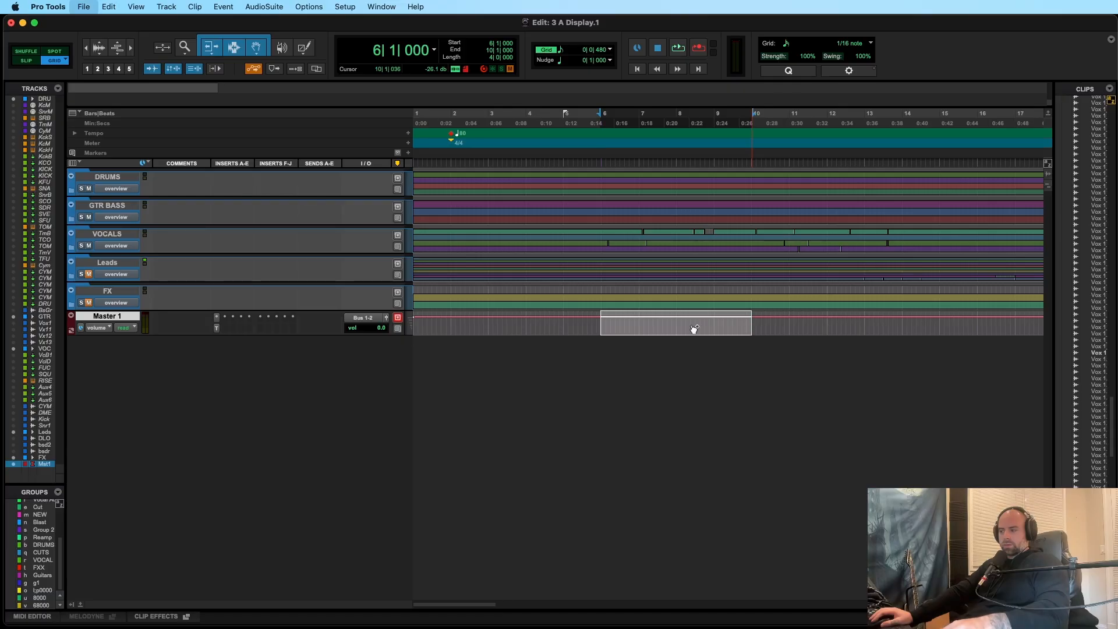
drag(601, 323, 749, 335)
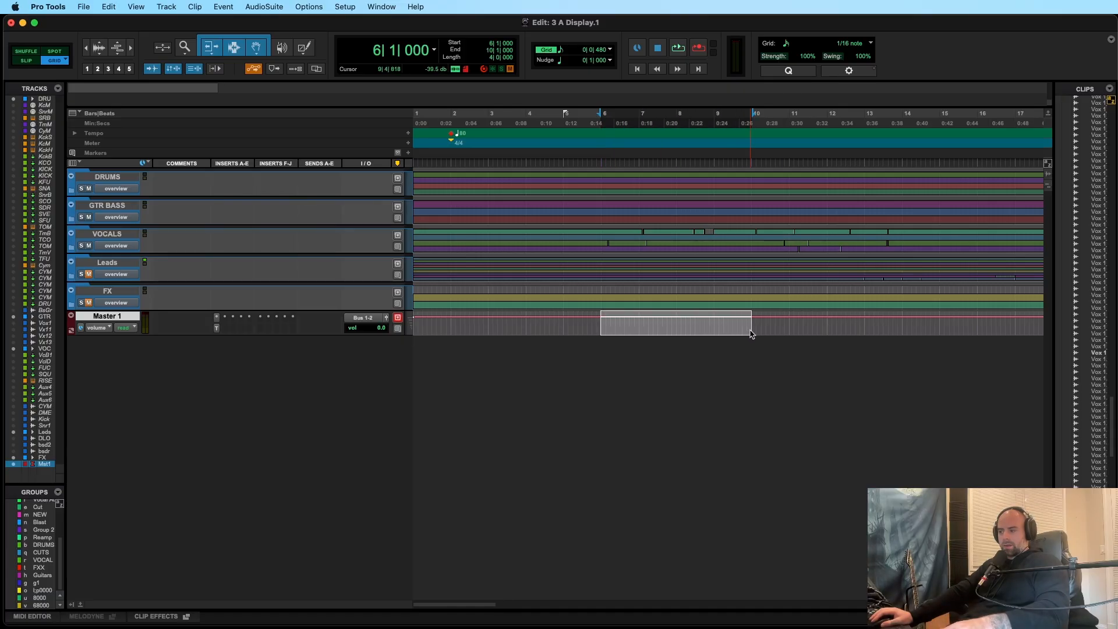
Step: On Master 1, place the edit cursor at 10|1|000, highlight from 6|1|000 to about bar 10, then highlight 10|1|000 to 14|1|000
click(752, 333)
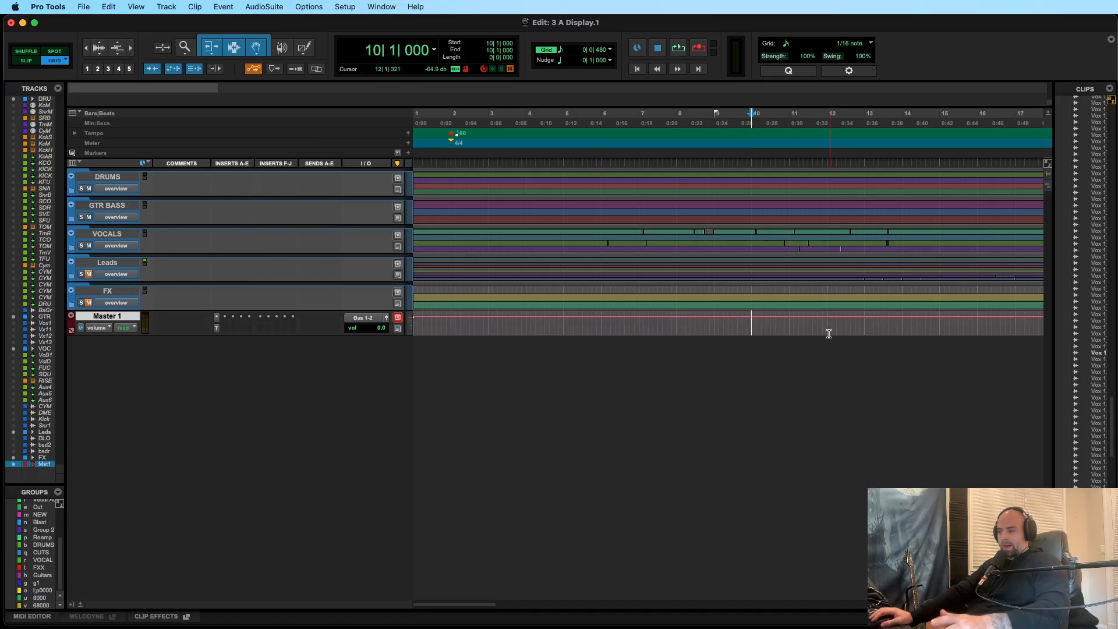
drag(601, 326, 758, 329)
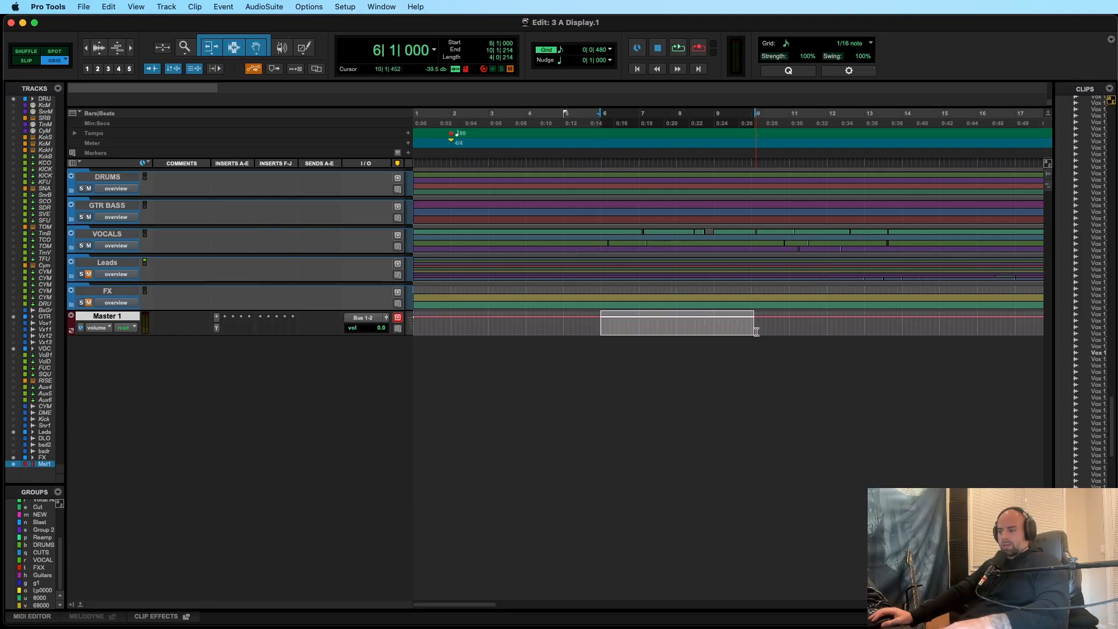
scroll(734, 330, right, 2)
drag(696, 324, 847, 332)
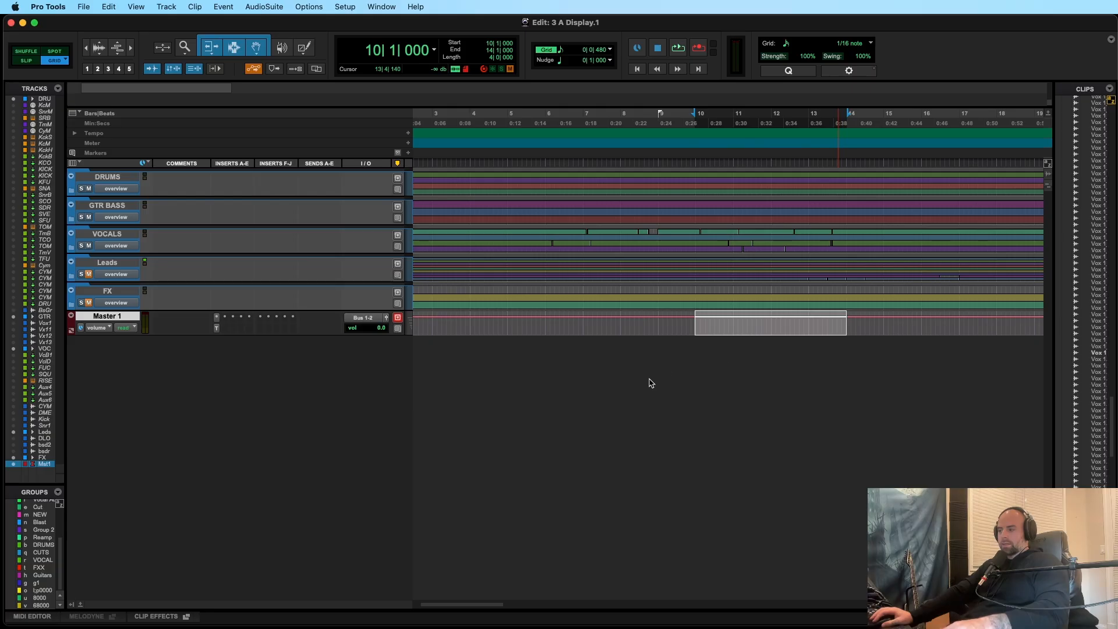
Step: Highlight 10|1|000 to 14|1|000 and then 6|1|000 to 10|1|000 on Master 1, and save the session
click(692, 326)
drag(695, 325, 847, 327)
drag(546, 326, 696, 326)
key(super+s)
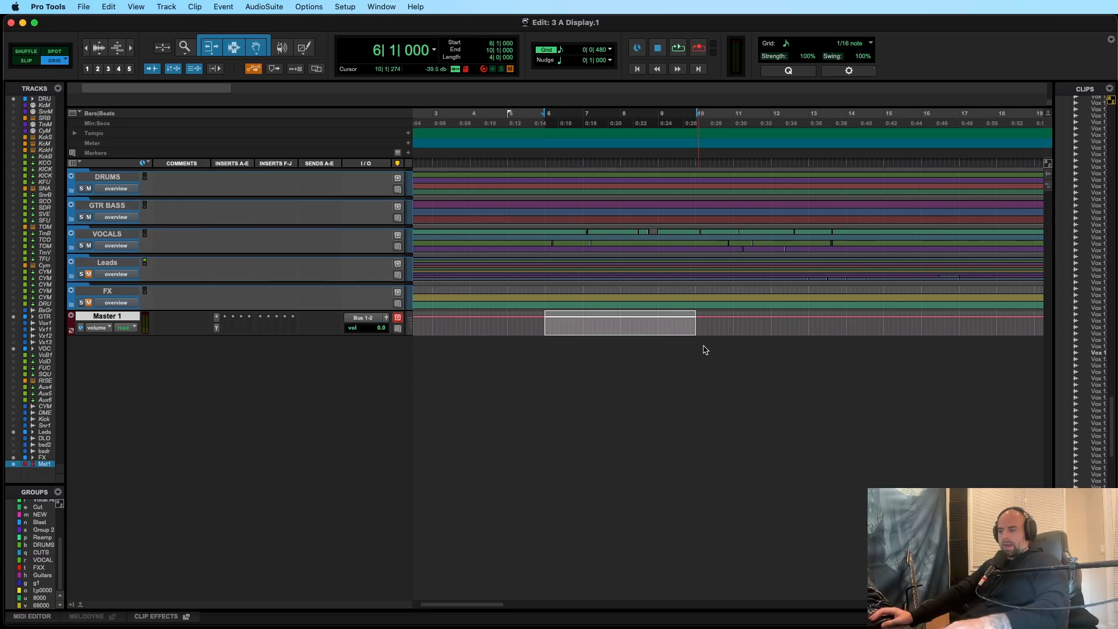
Step: Alternately highlight 10|1|000 to 14|1|000 and 6|1|000 to 10|1|000 on Master 1, then place the edit cursor at 6|1|000
scroll(705, 349, right, 2)
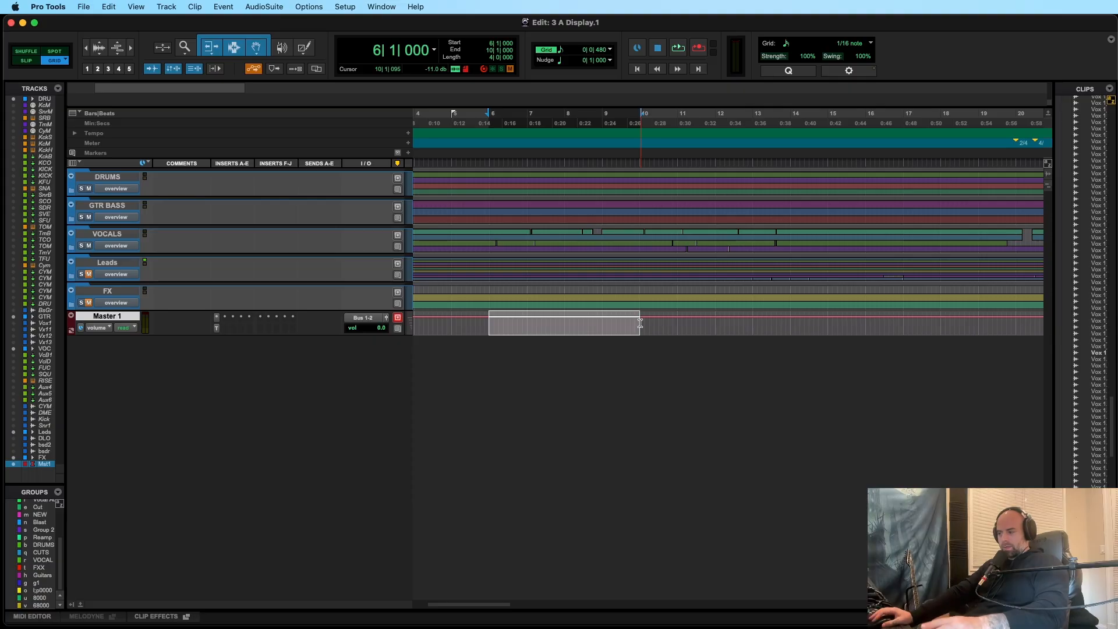
drag(640, 324, 793, 329)
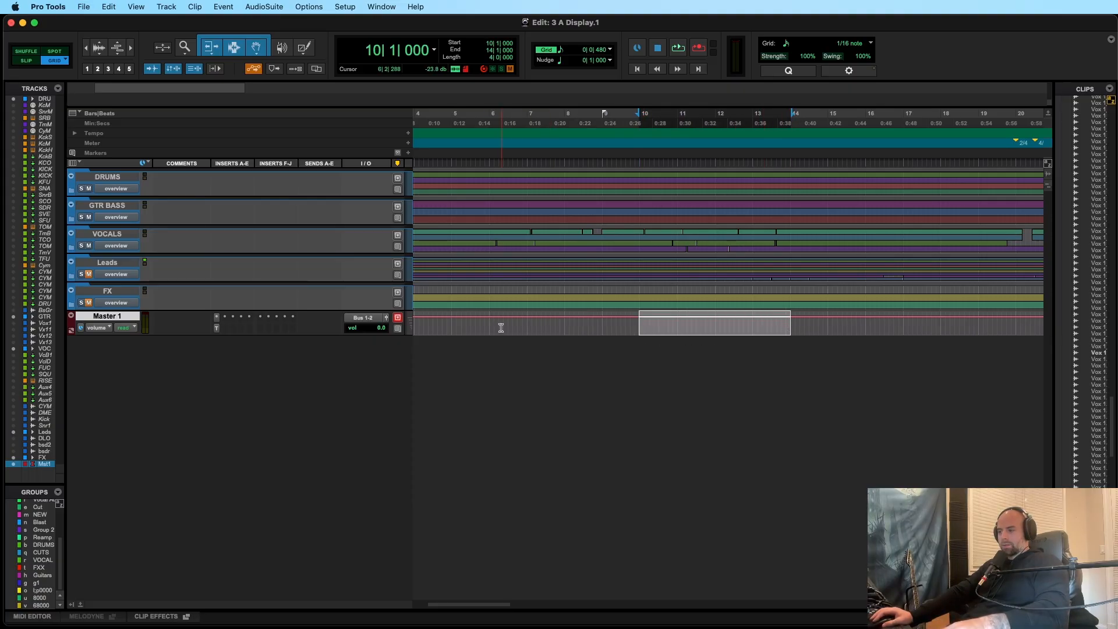
drag(489, 326, 645, 332)
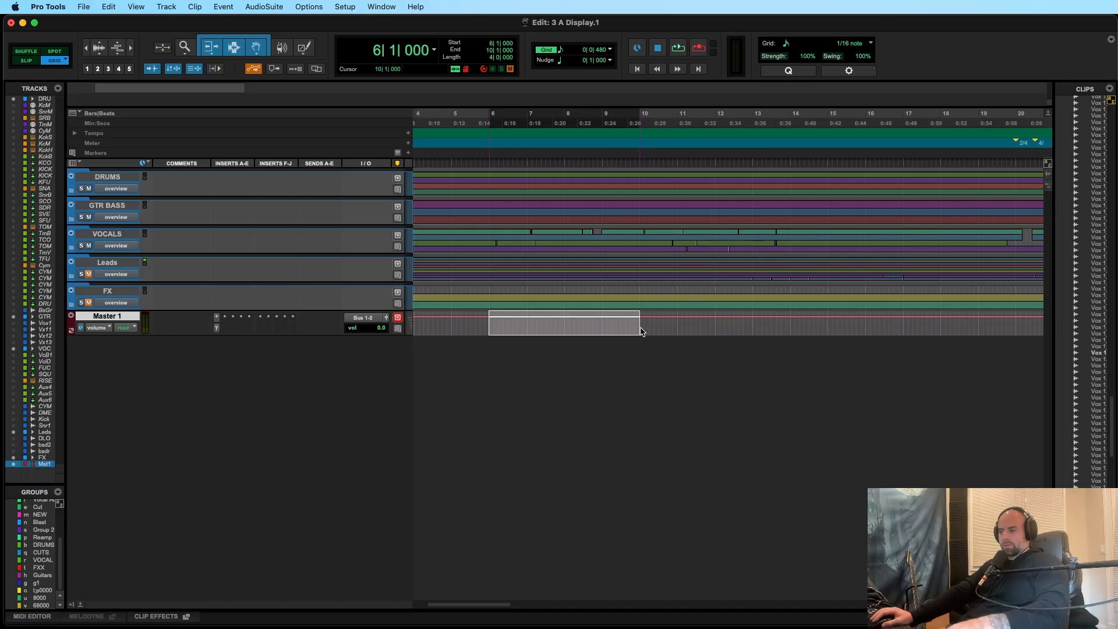
drag(490, 323, 642, 326)
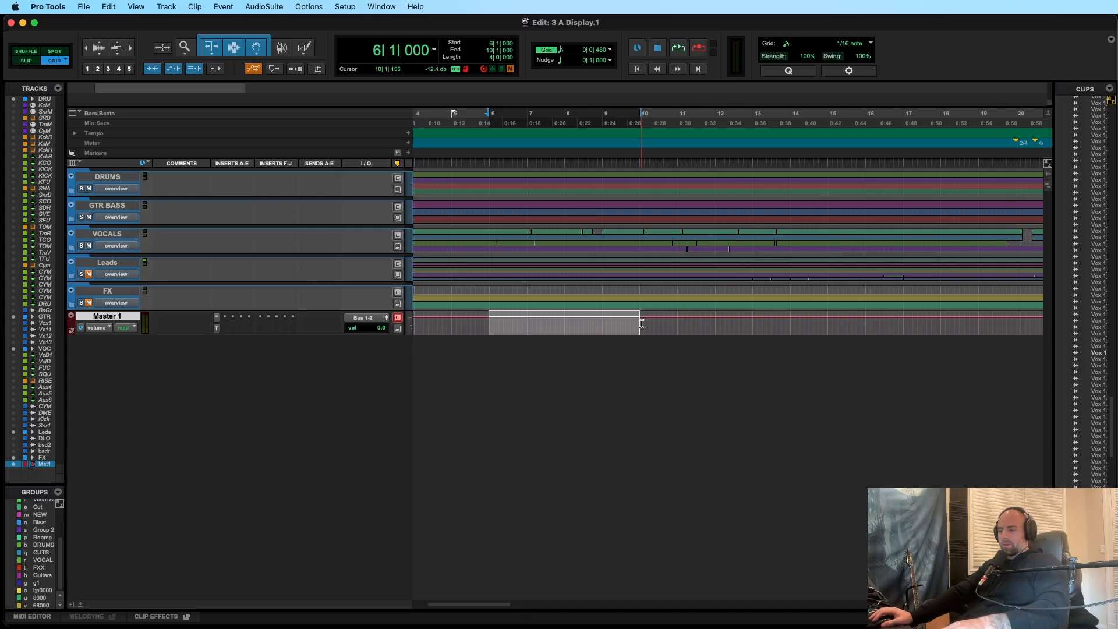
drag(641, 325, 797, 329)
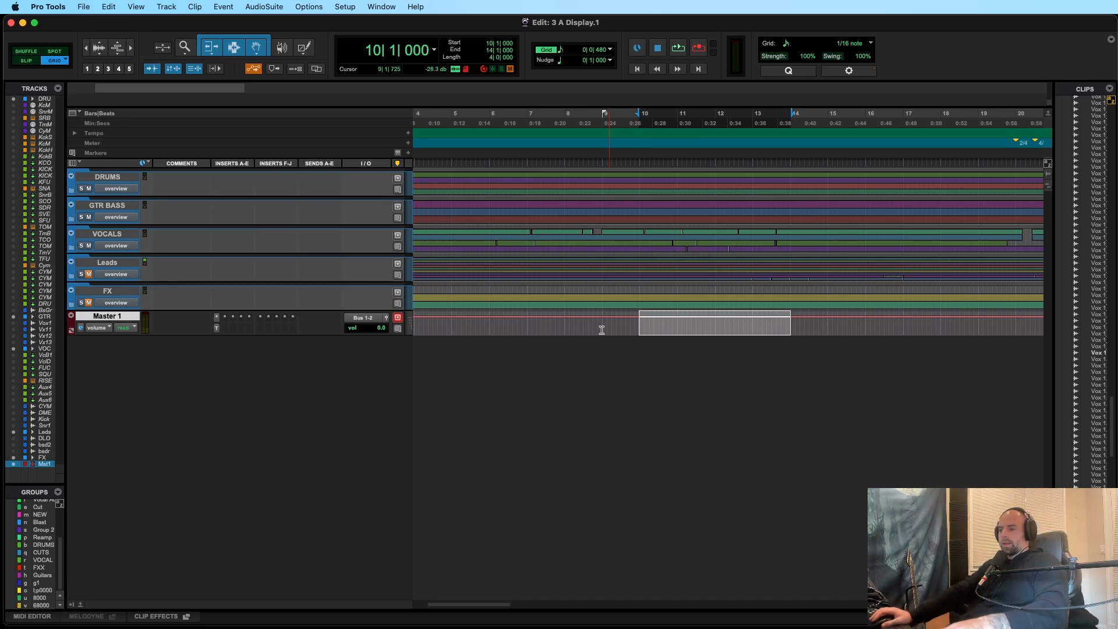
scroll(525, 325, left, 2)
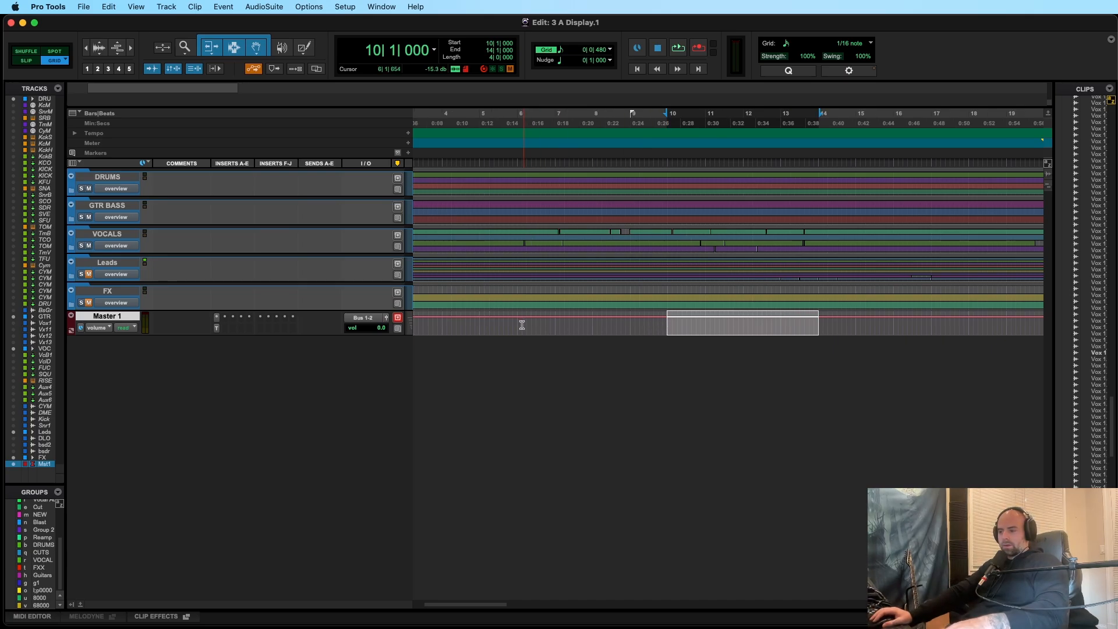
click(517, 325)
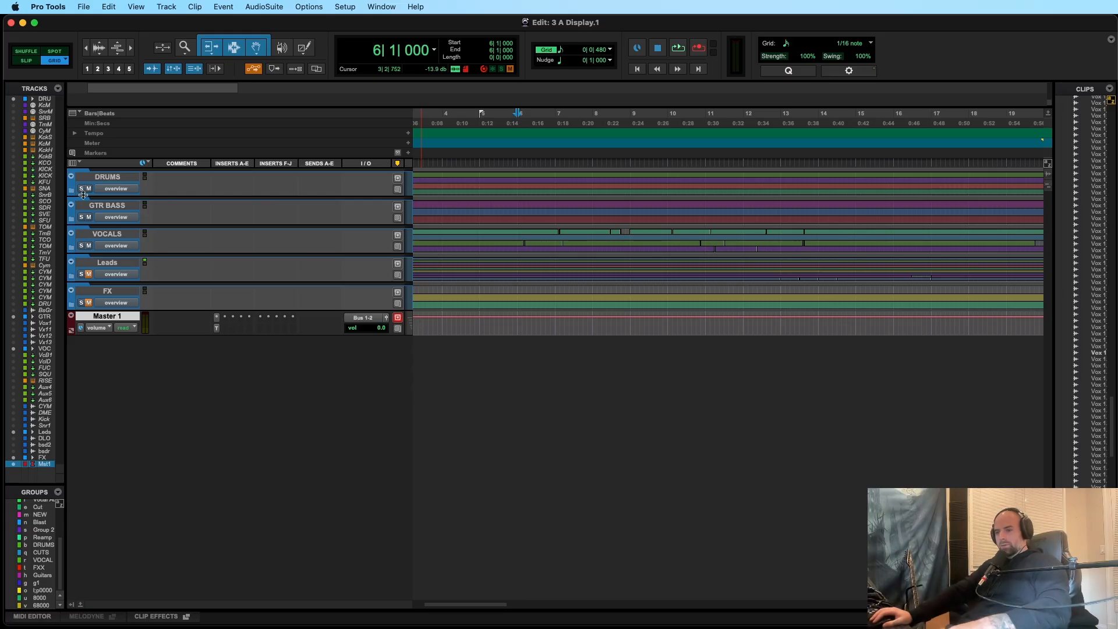
Step: Open the DRUMS folder and place the edit cursor at 5|1|000 on Kick Bus, then at 10|1|000 on CYM BUS
click(71, 193)
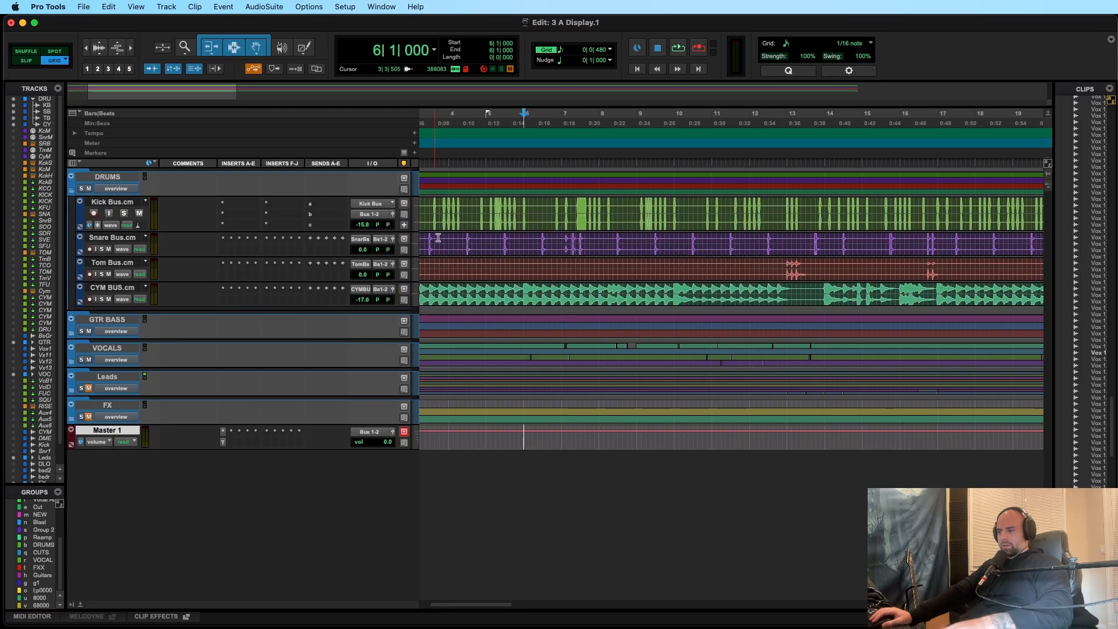
click(489, 205)
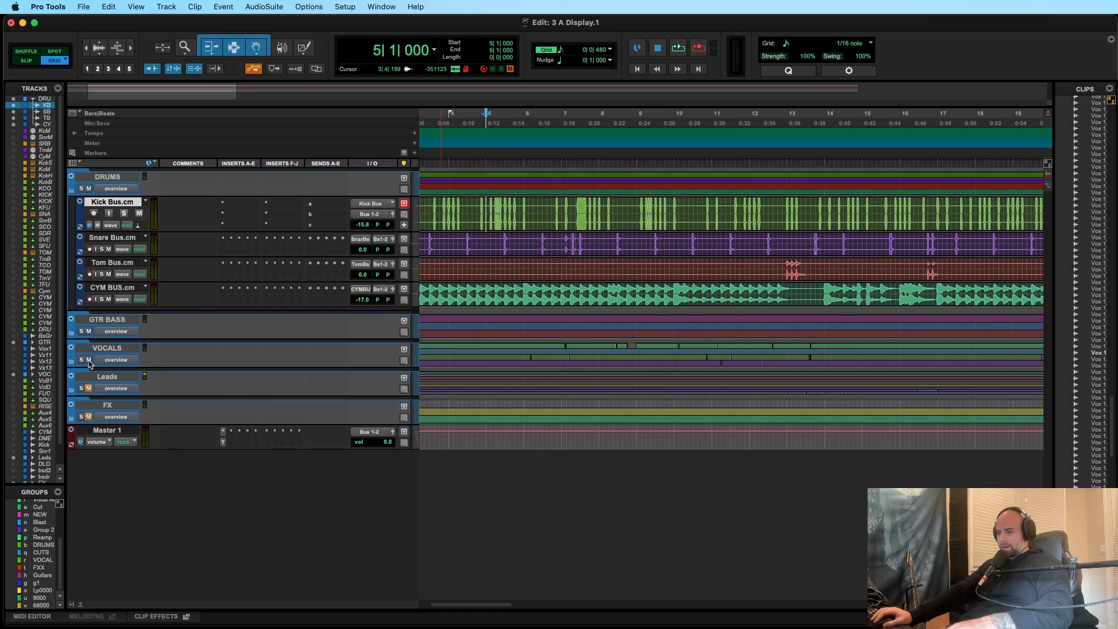
click(525, 289)
click(677, 288)
scroll(677, 285, right, 2)
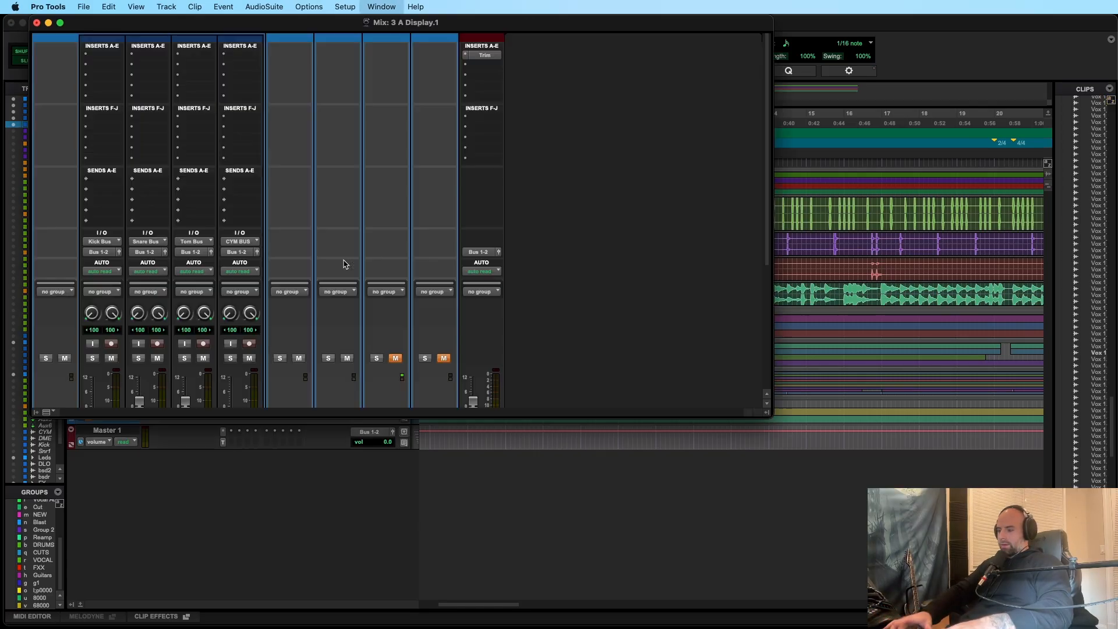
Step: Show the Mix window, enlarge it to full size to view the drum bus faders, and return to the Edit window
key(super+equal)
double_click(770, 417)
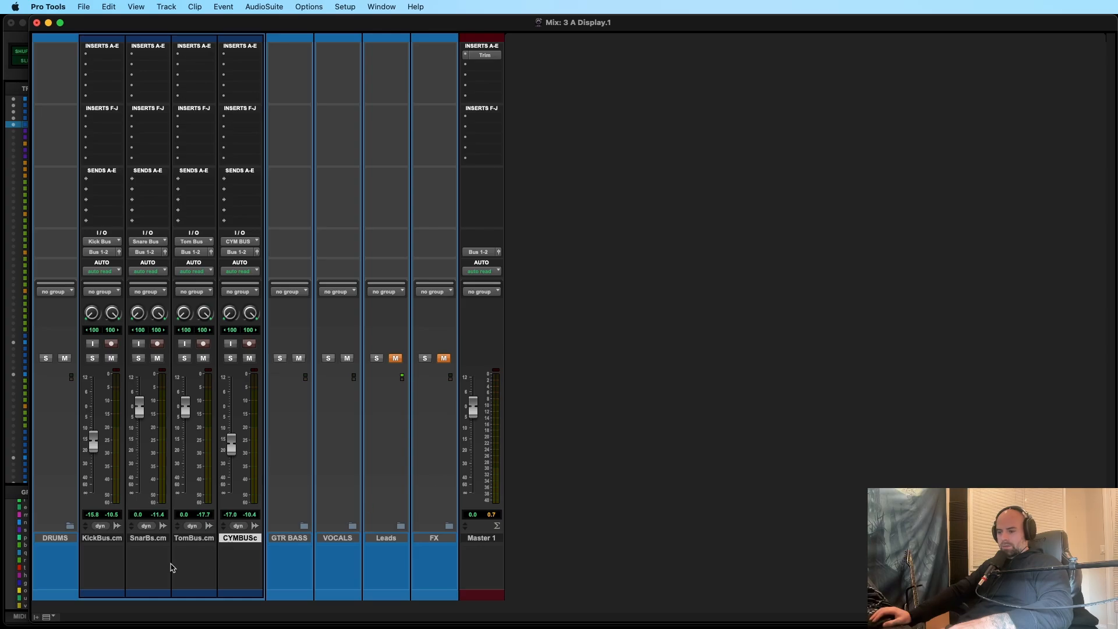
key(super+equal)
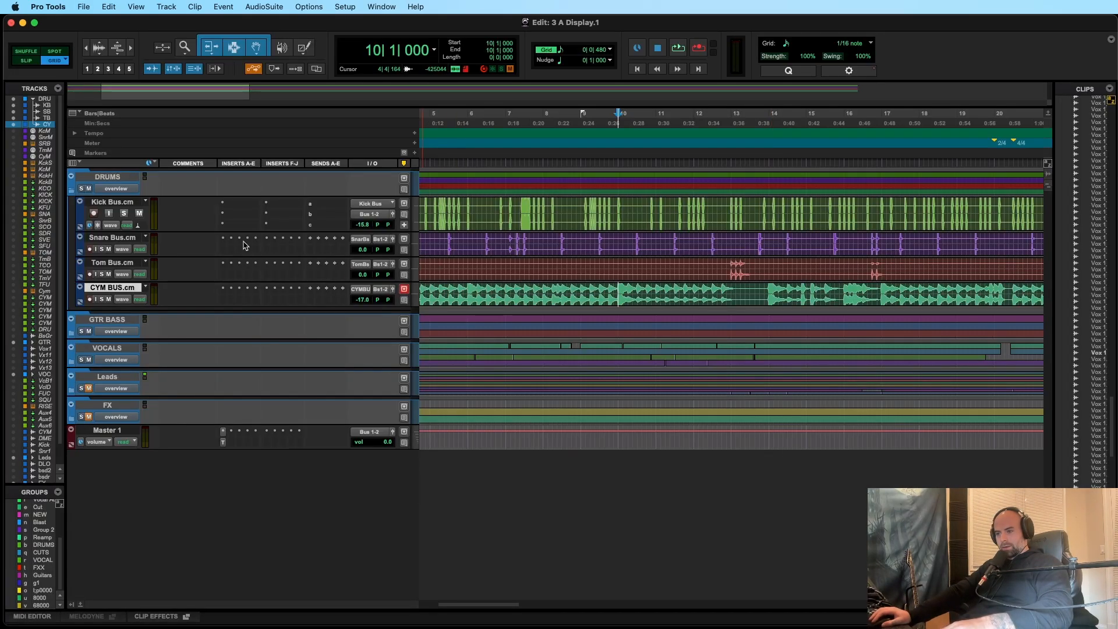
Step: Increase the Kick Bus track height to show its insert slots and save the session
drag(142, 233, 147, 266)
key(super+s)
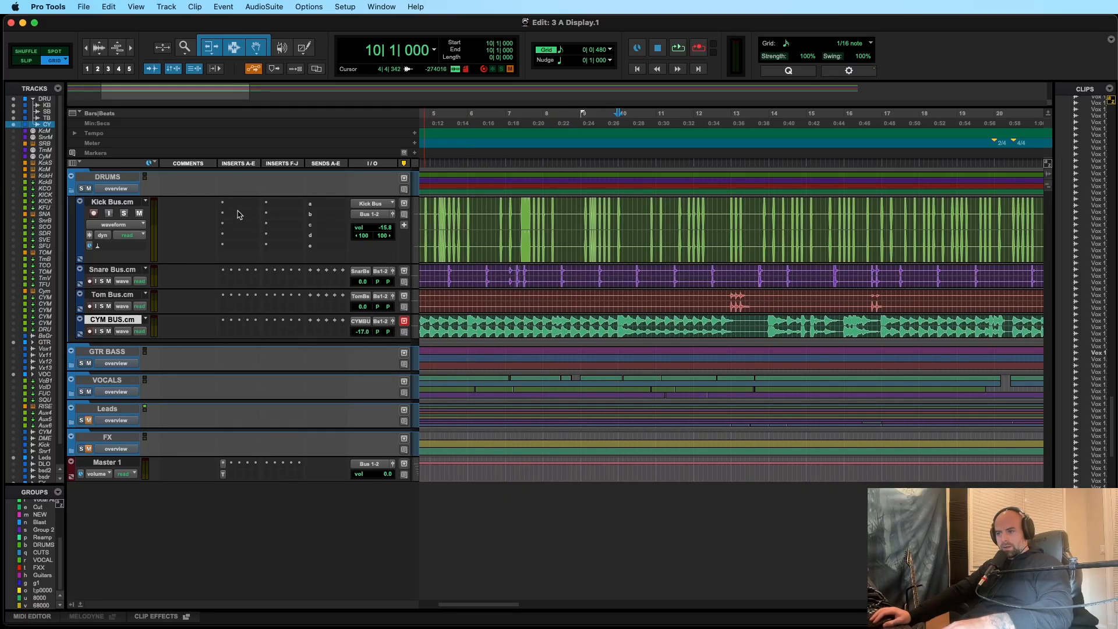
click(244, 205)
click(212, 212)
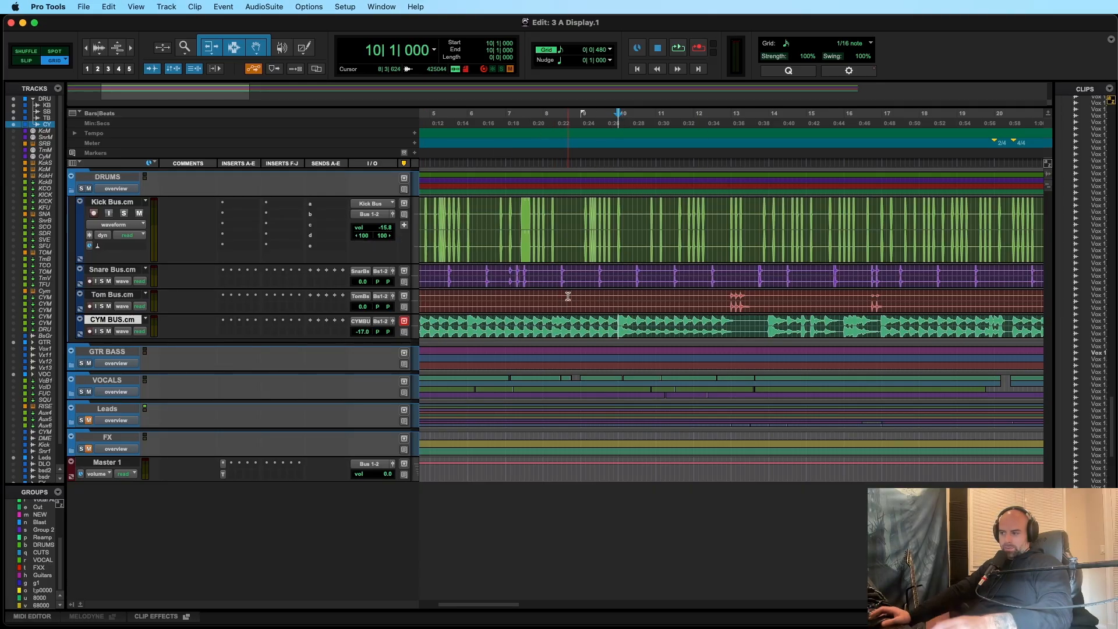
Step: Check the Mix window again, then reduce the Kick Bus track height in the Edit window and save the session
key(super+equal)
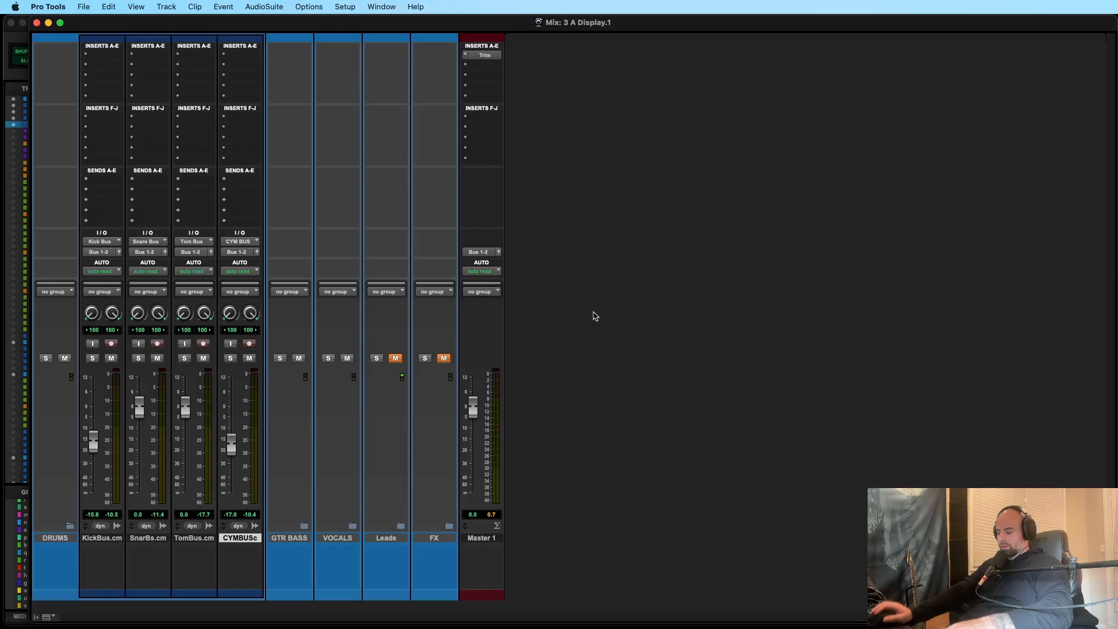
key(super+equal)
key(super+s)
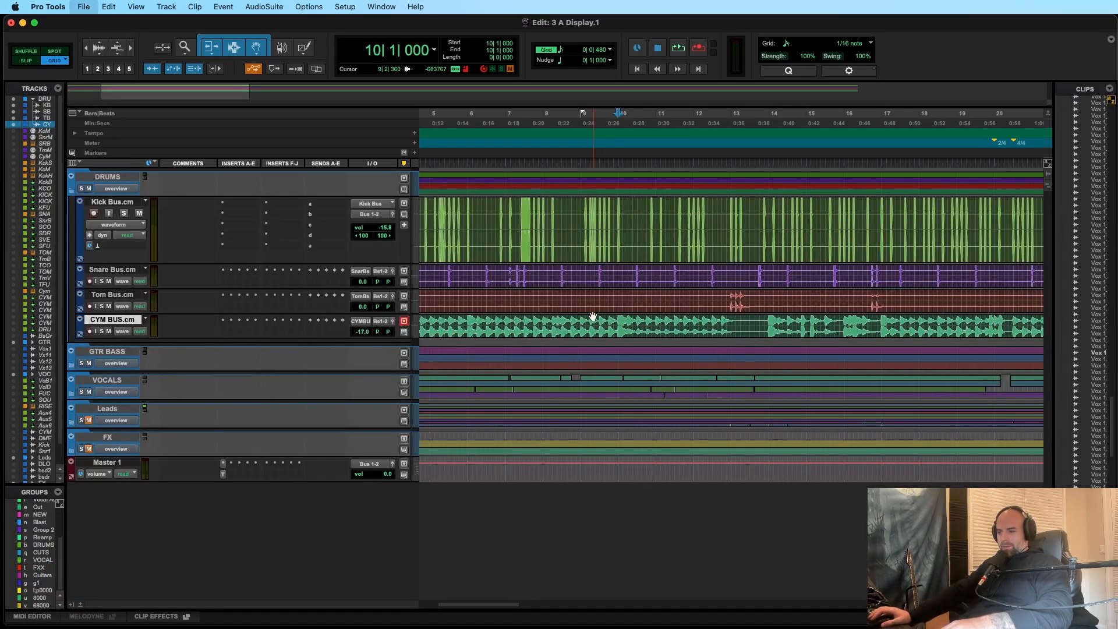
drag(138, 264, 149, 223)
key(super+s)
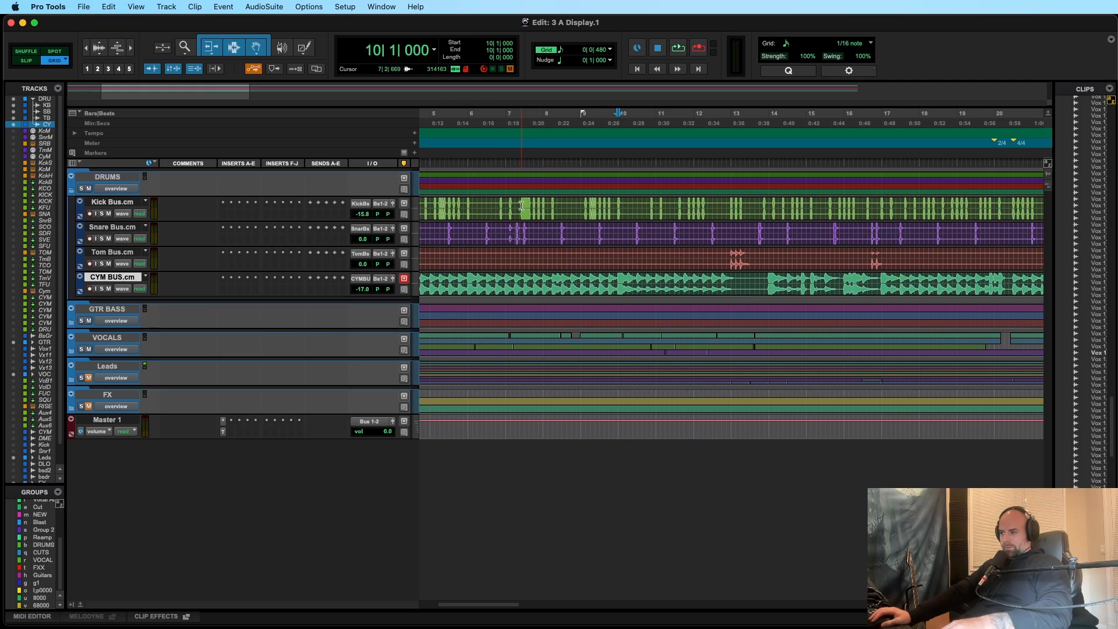
Step: Place the edit cursor on Kick Bus at 7|1|480, 25|4|480 and 26|1|480, then at 2|1|000 on Snare Bus
click(508, 206)
scroll(809, 226, right, 10)
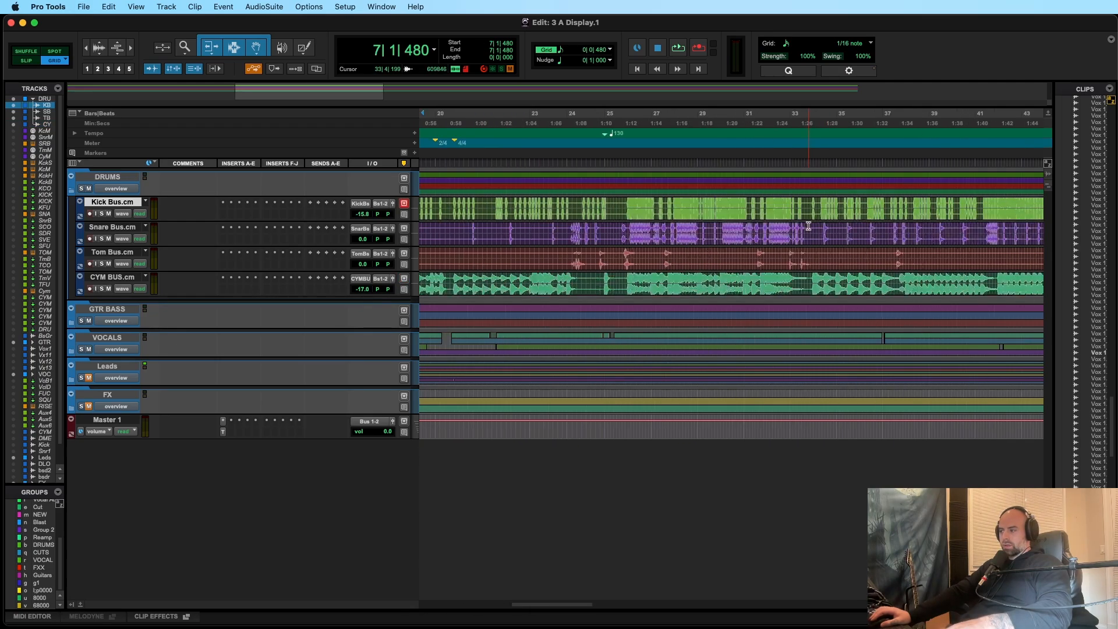
click(630, 207)
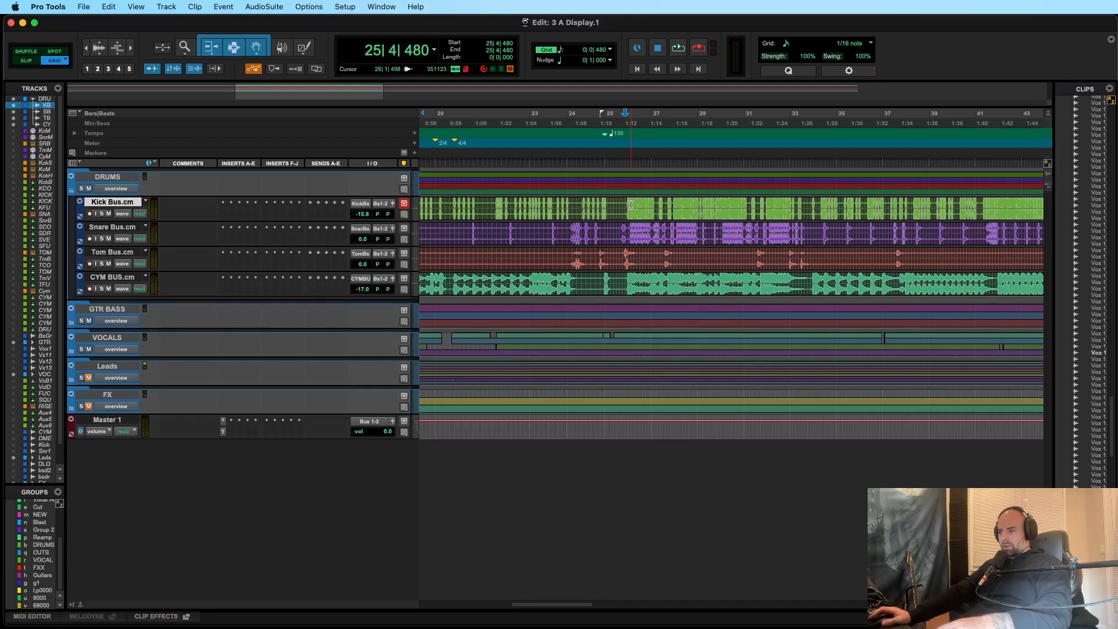
click(631, 205)
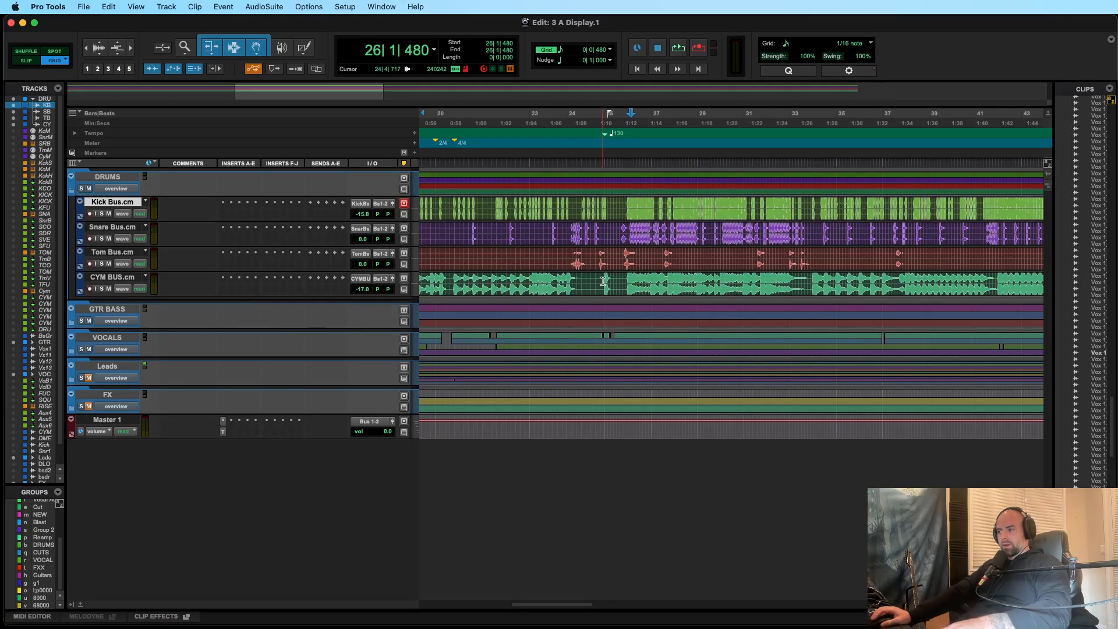
key(Home)
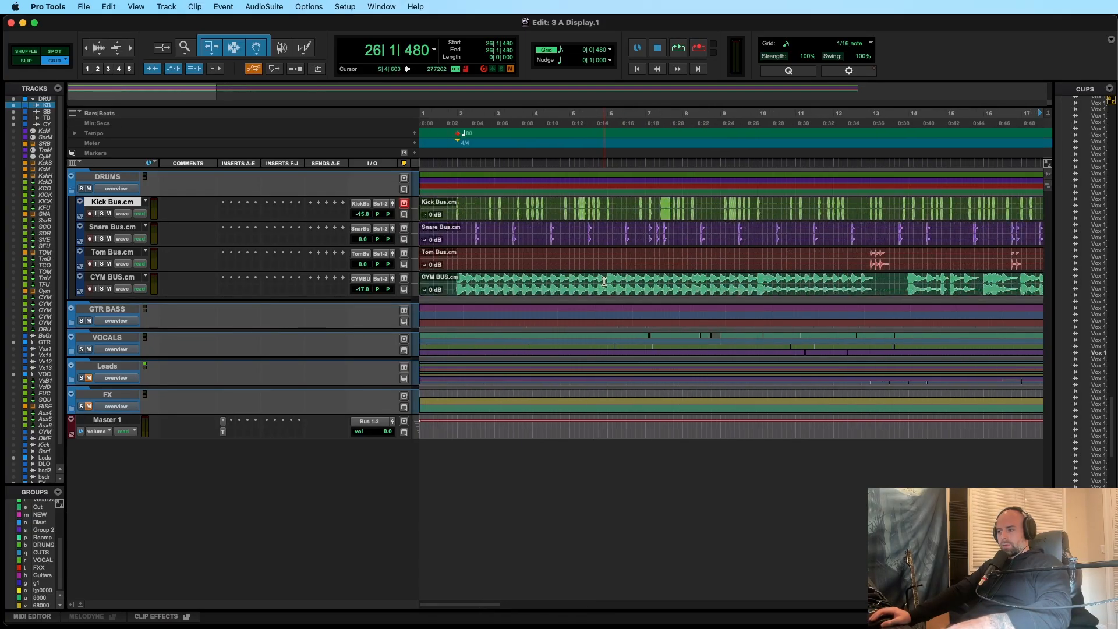
click(457, 228)
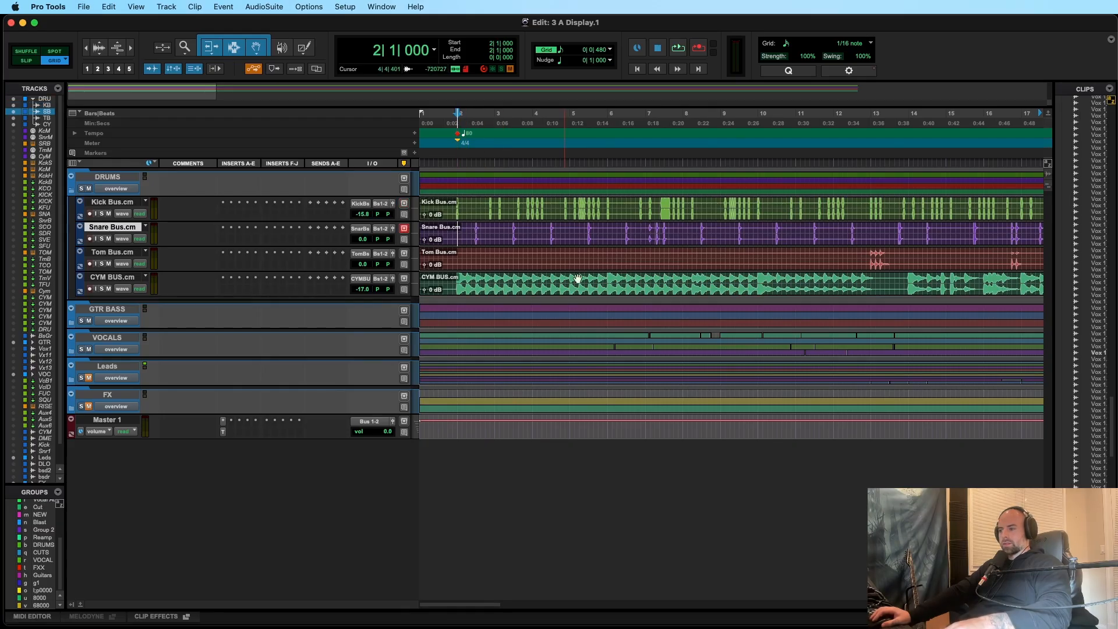
Step: Examine the kick, snare, tom and cymbal bus waveforms around 2|1|000 at close and wide zoom levels
key(super+])
key(super+])
key(super+])
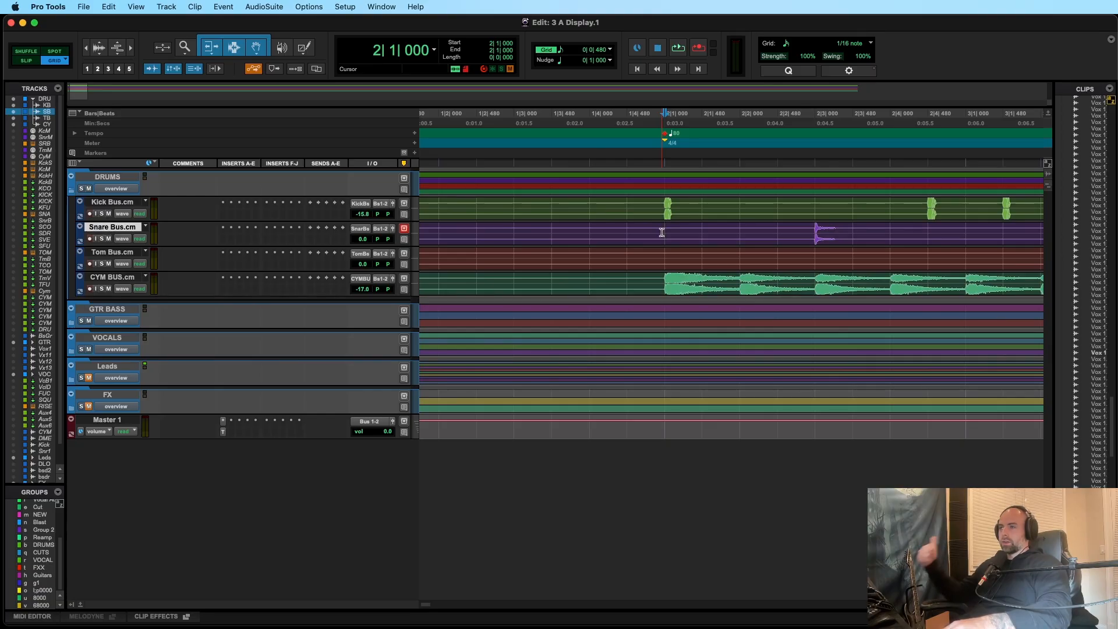
key(super+[)
key(super+[)
key(super+[)
key(super+[)
key(super+[)
key(super+[)
key(super+])
key(super+])
key(super+])
key(super+])
key(super+])
key(super+])
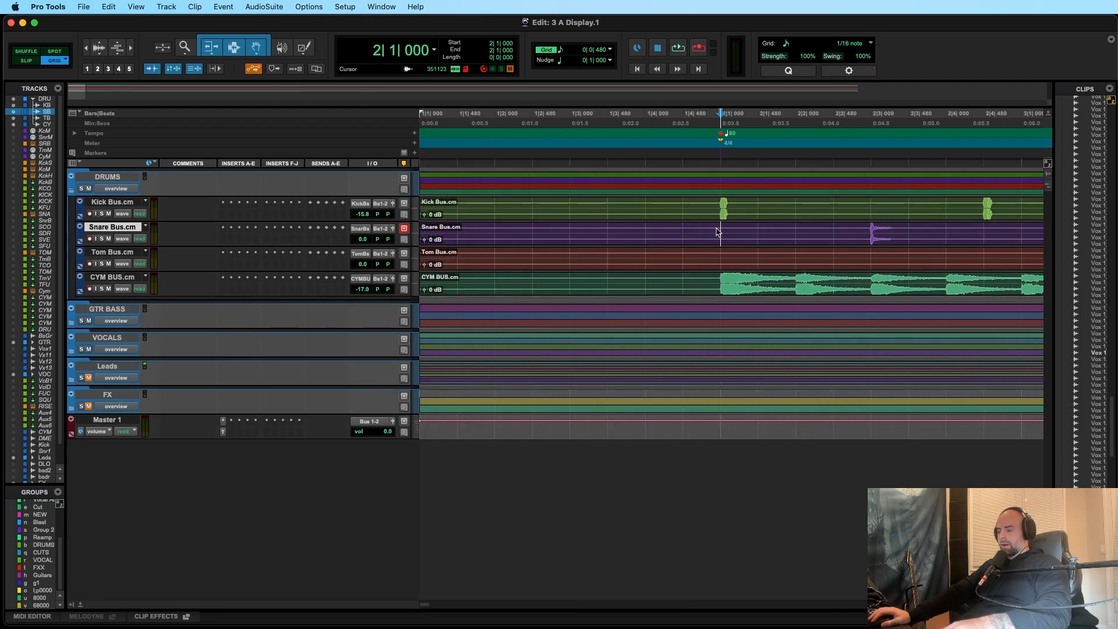
key(super+[)
key(super+[)
key(super+[)
key(super+[)
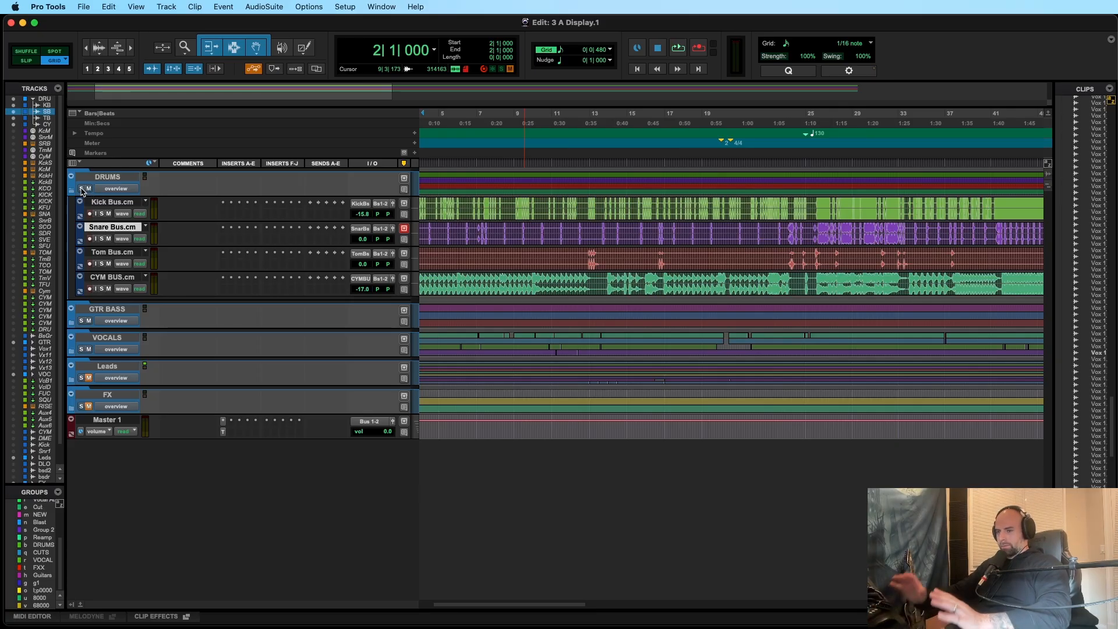
Step: Solo the DRUMS folder and place the edit cursor at 26|1|000 on the Kick Bus track
click(82, 188)
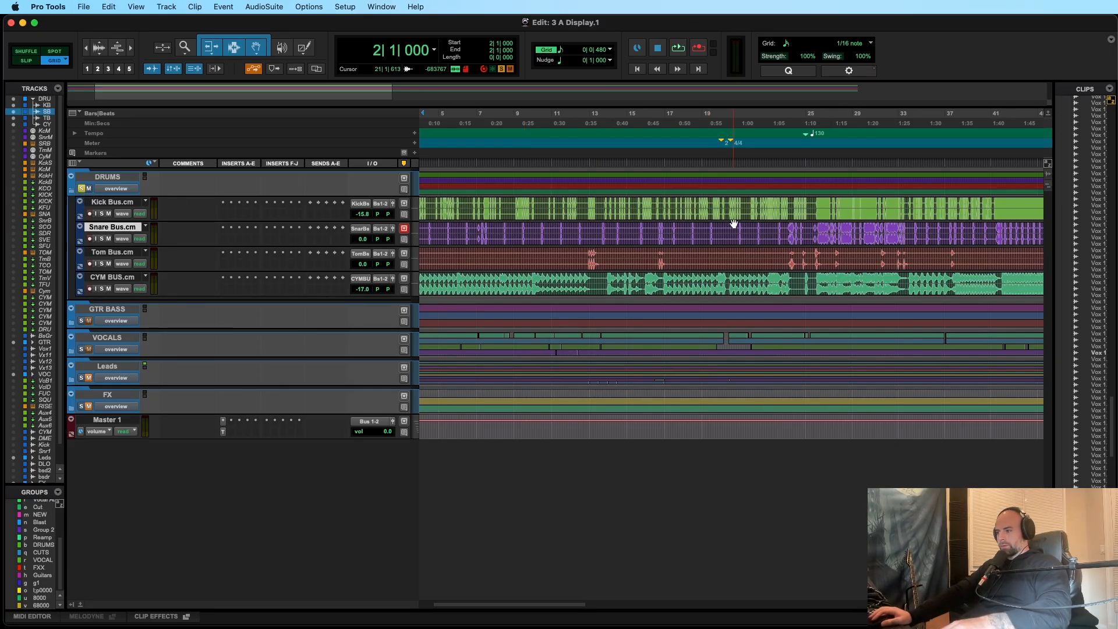
scroll(781, 224, right, 3)
scroll(749, 210, right, 3)
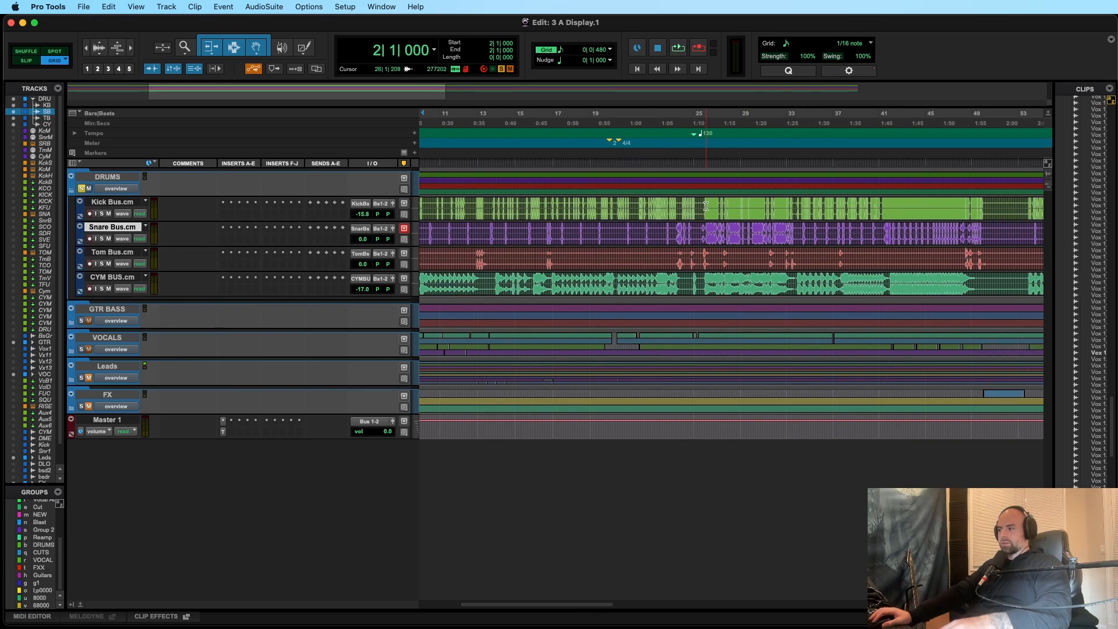
click(706, 206)
scroll(751, 220, up, 4)
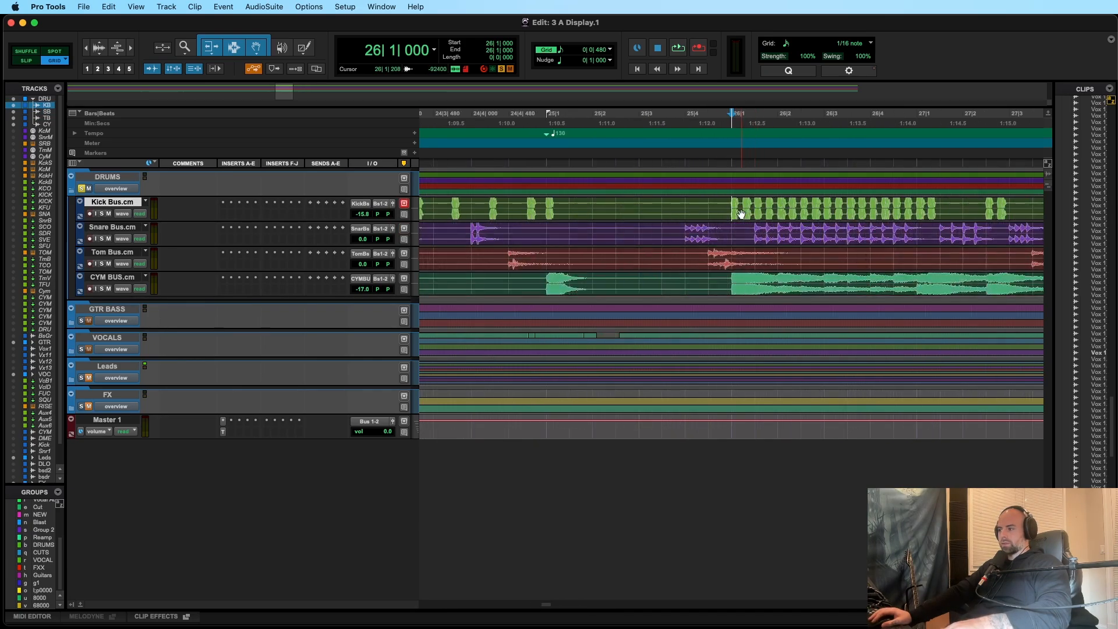
Step: Play the soloed drums from 26|1|000 on the Kick Bus, then from 1|4|480 on the Snare Bus
key(space)
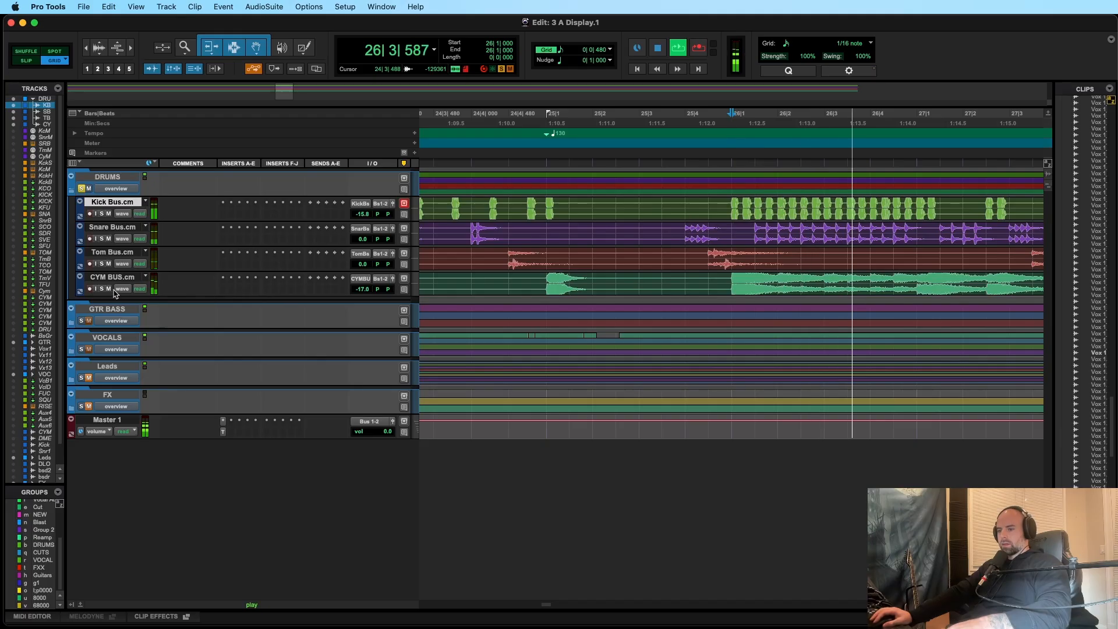
scroll(735, 245, down, 4)
key(space)
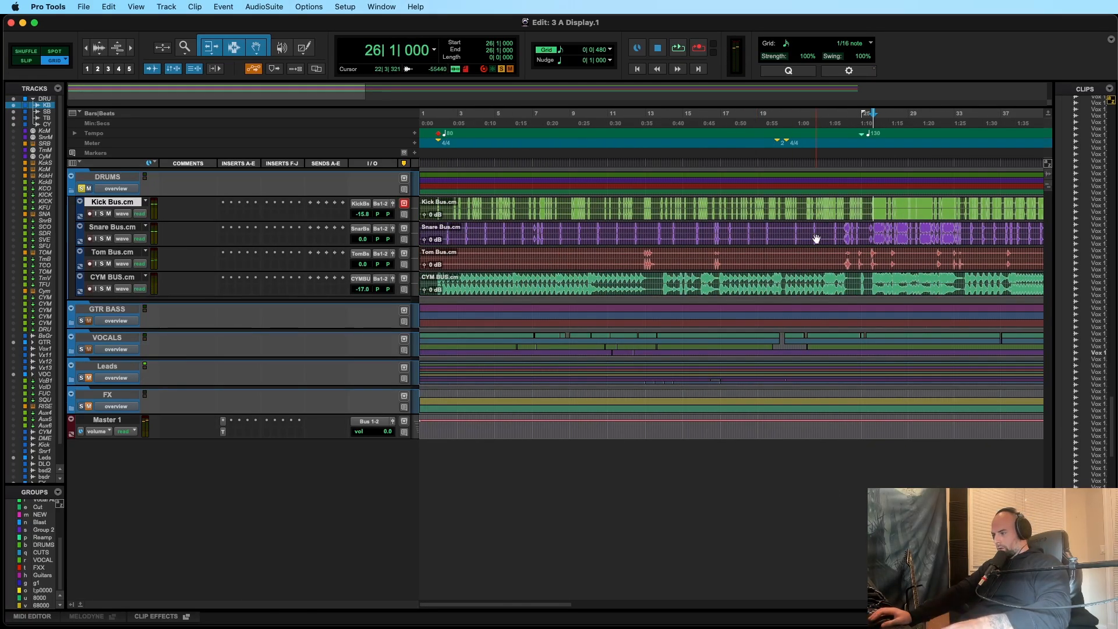
click(436, 231)
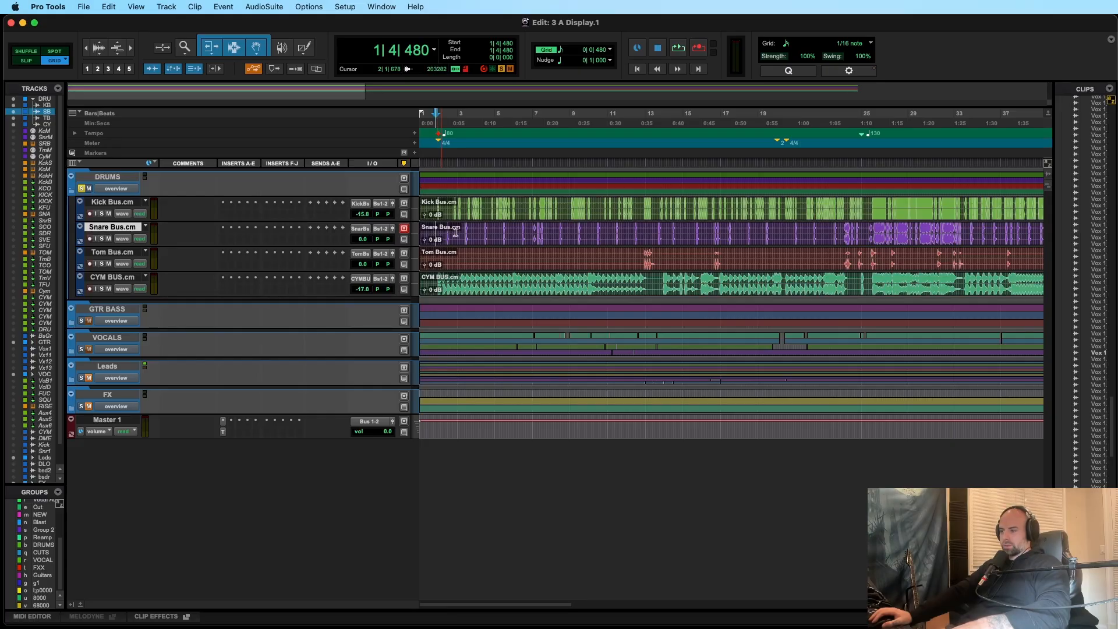
key(space)
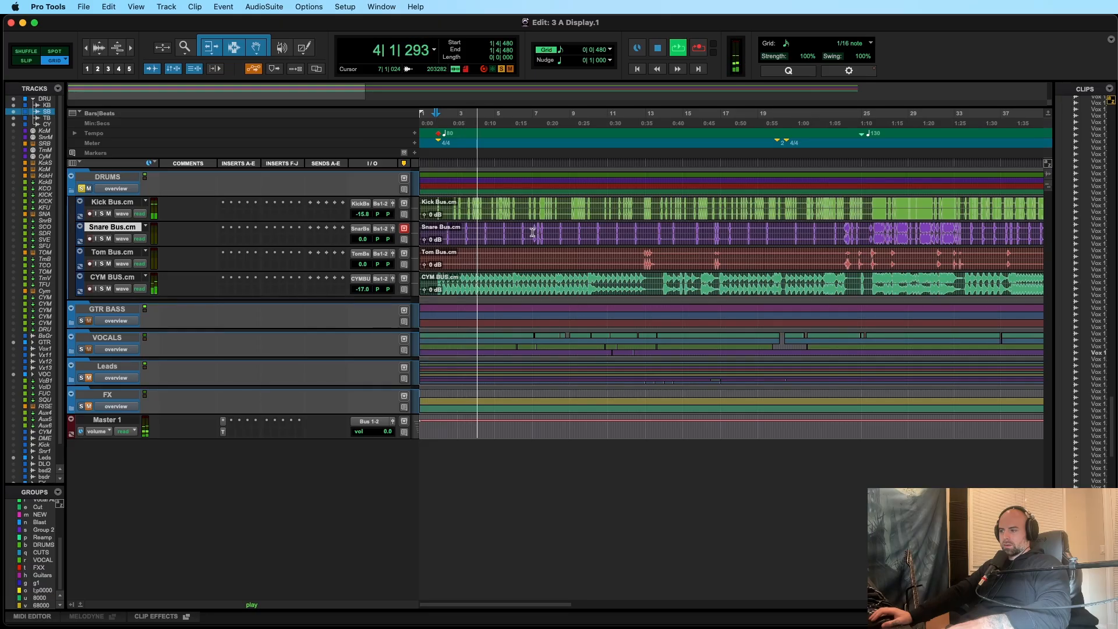
key(space)
Step: Play the drums from 26|1|480 on the Snare Bus track and enlarge that track's height during playback
click(872, 232)
key(space)
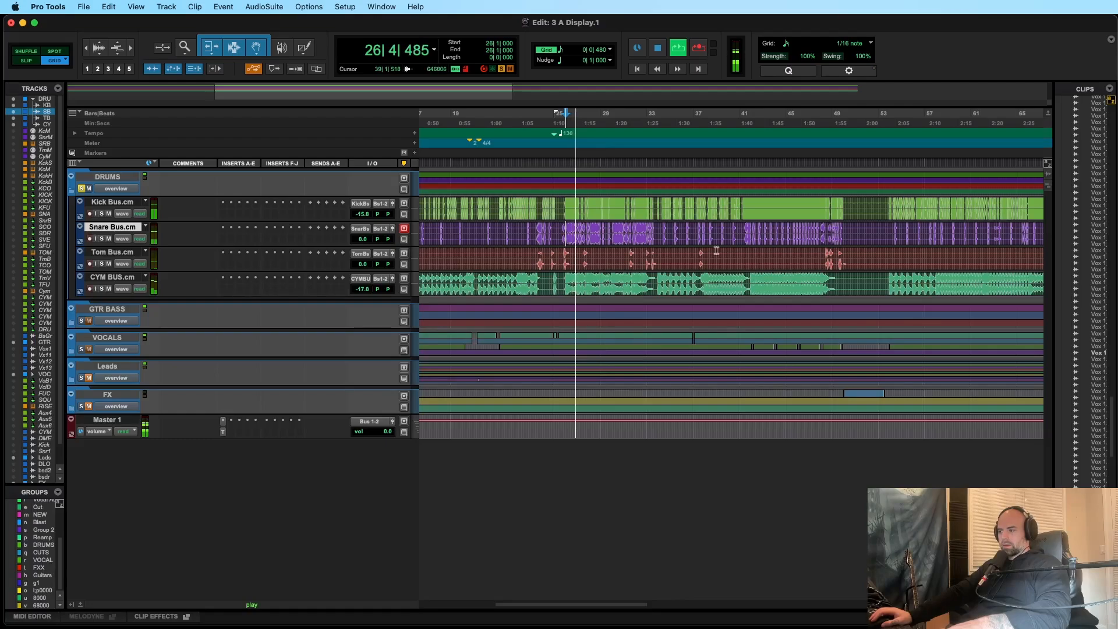
key(ctrl+Up)
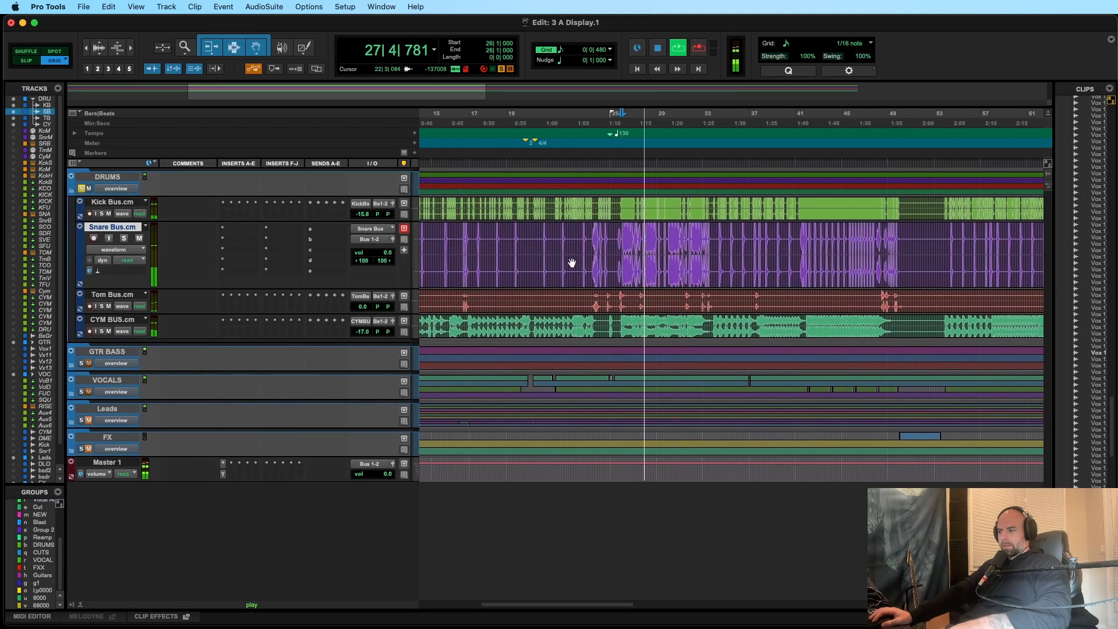
key(space)
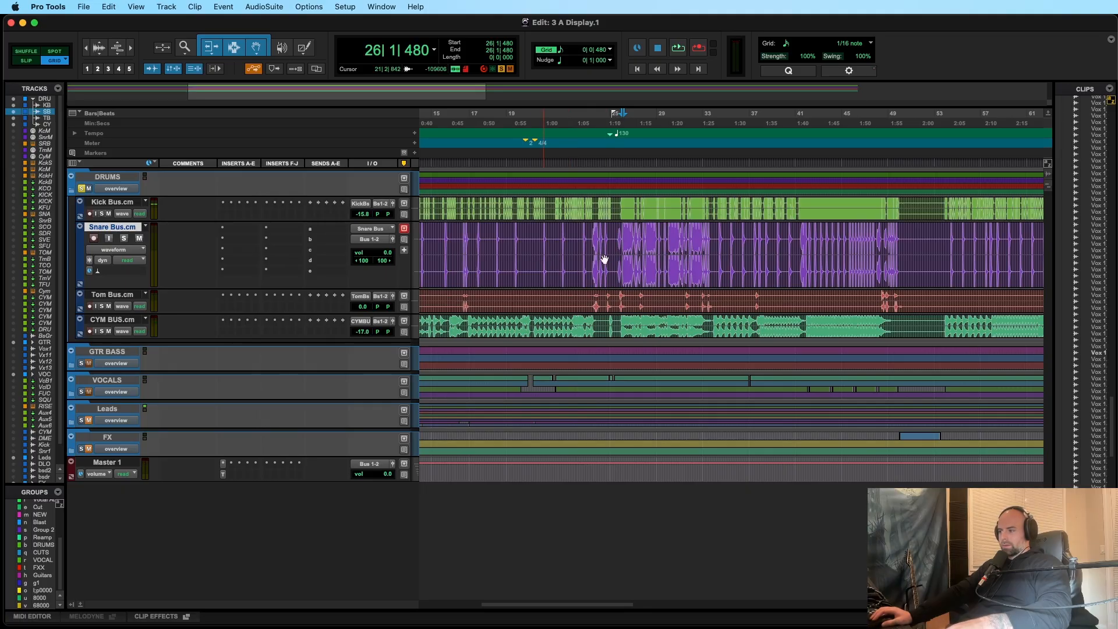
Step: Select the Snare Bus range from 26|1|480 to 33|4|000, then the range from 2|2|480 to 6|3|480
scroll(605, 259, left, 5)
click(873, 250)
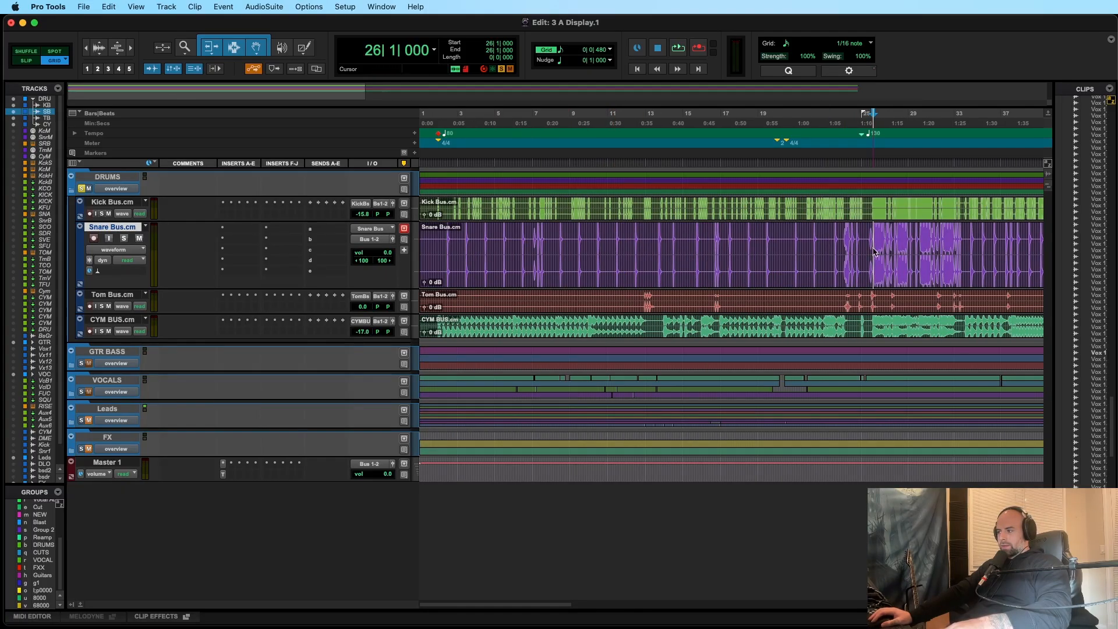
scroll(873, 251, right, 2)
drag(820, 248, 906, 254)
scroll(616, 253, left, 2)
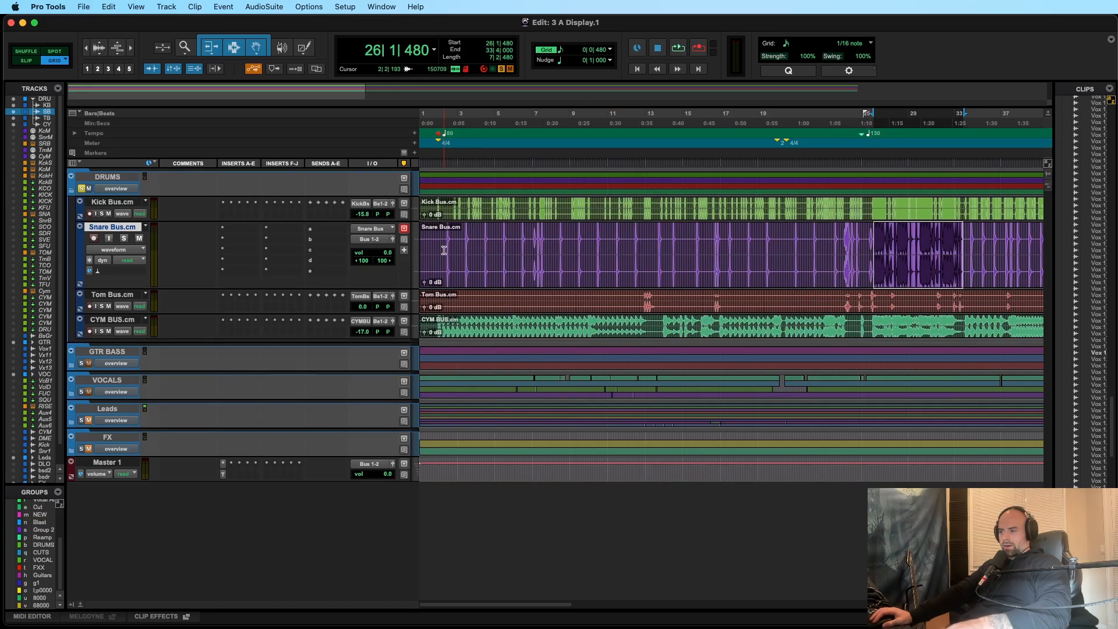
drag(446, 250, 525, 260)
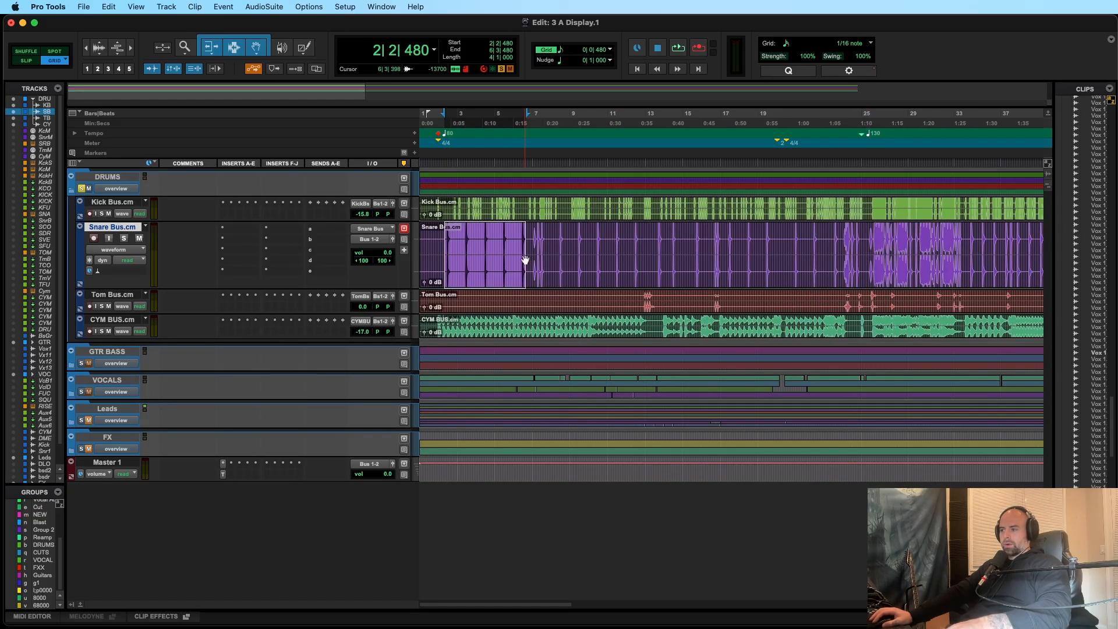
Step: Select 25|4|480 to 34|1|000 on the Snare Bus, then place the edit cursor at 2|2|480
scroll(549, 262, right, 2)
drag(815, 249, 909, 250)
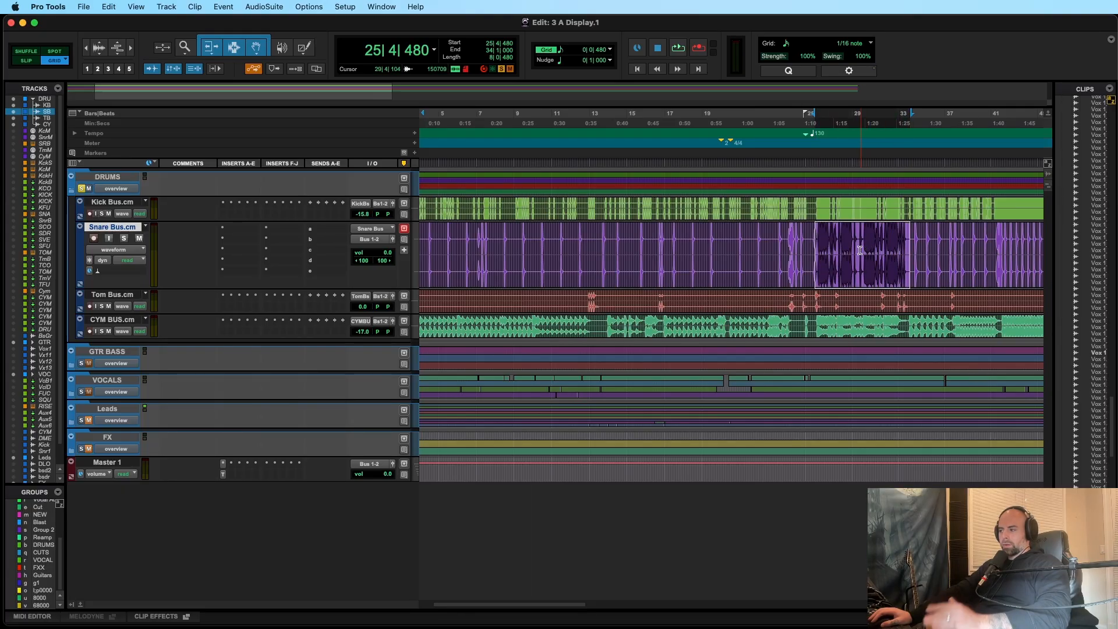
scroll(766, 262, left, 2)
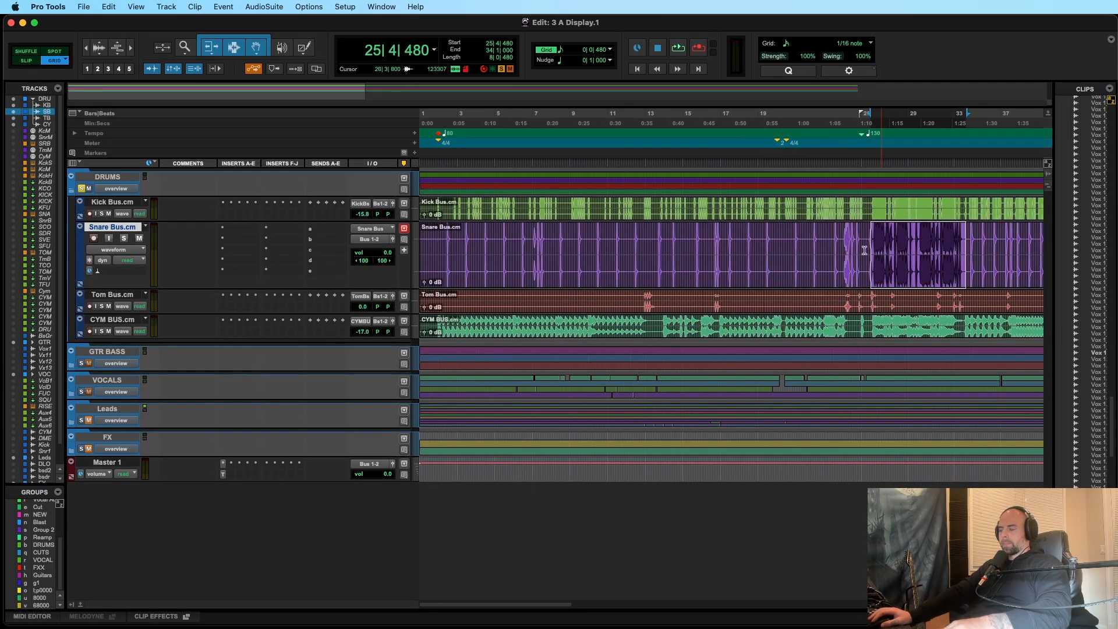
click(445, 244)
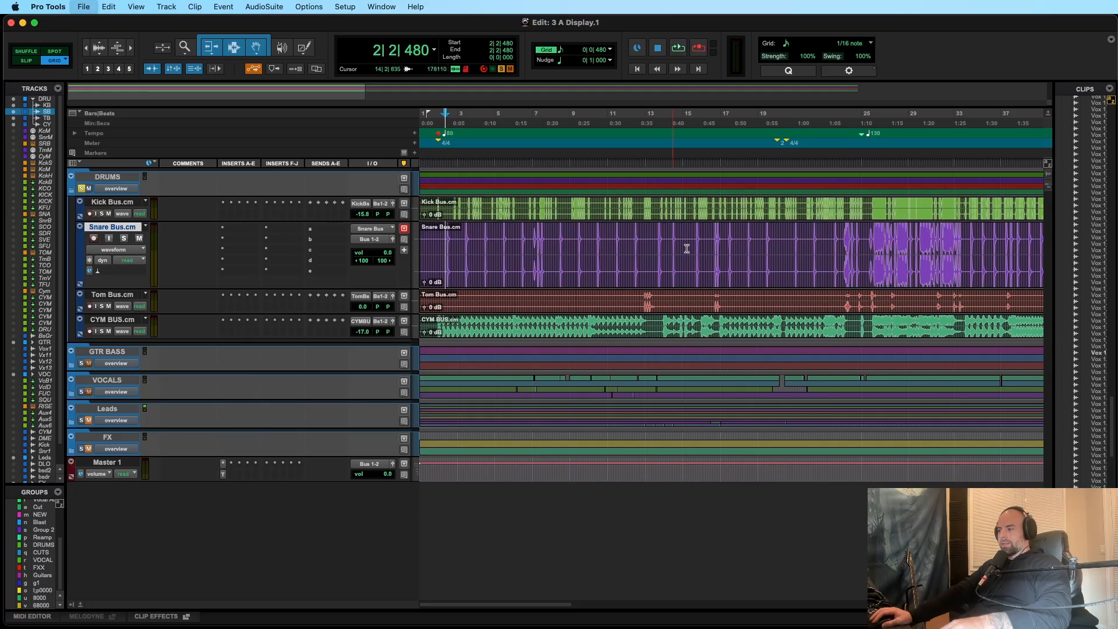
Step: Select 26|1|480 to 34|1|480 and 26|2|000 to 34|1|000 on the Snare Bus, then place the cursor at 2|3|000
drag(868, 245, 968, 246)
scroll(931, 248, right, 3)
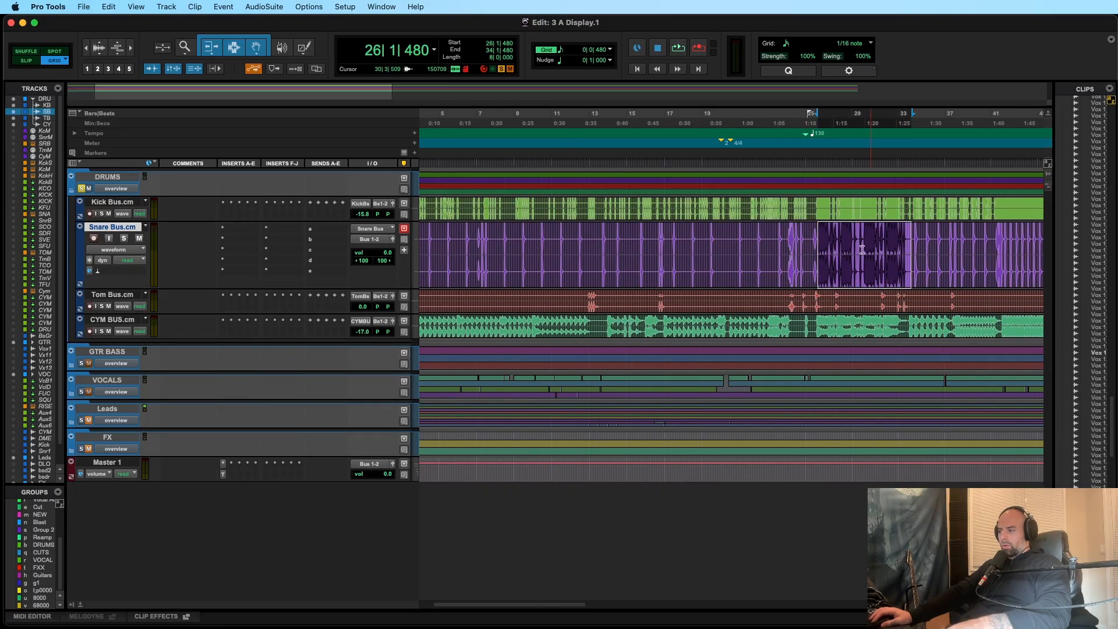
drag(819, 246, 907, 248)
scroll(822, 260, left, 3)
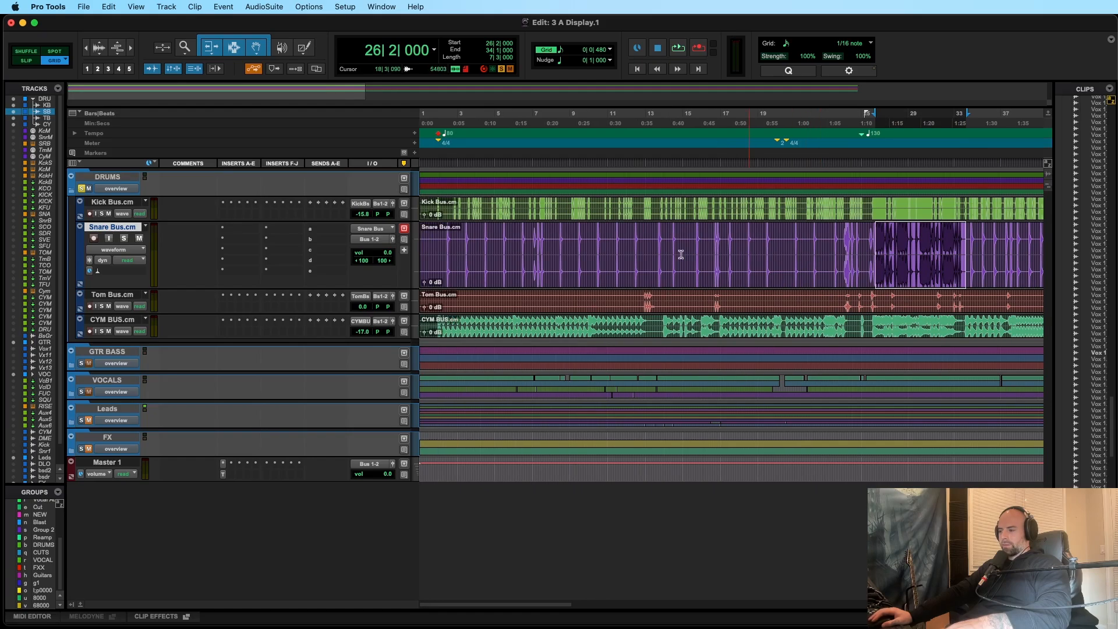
click(877, 244)
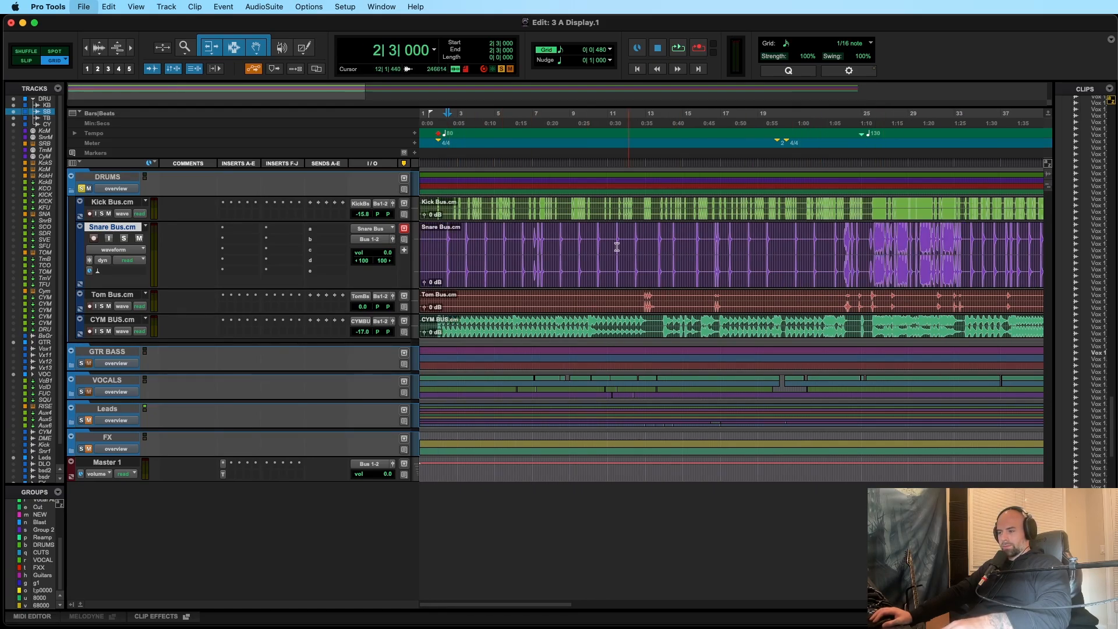
Step: Select 27|1|000 to 35|1|000 and 7|3|000 to 28|4|000 on the Snare Bus, then place the cursor at 6|4|000
drag(886, 242, 978, 238)
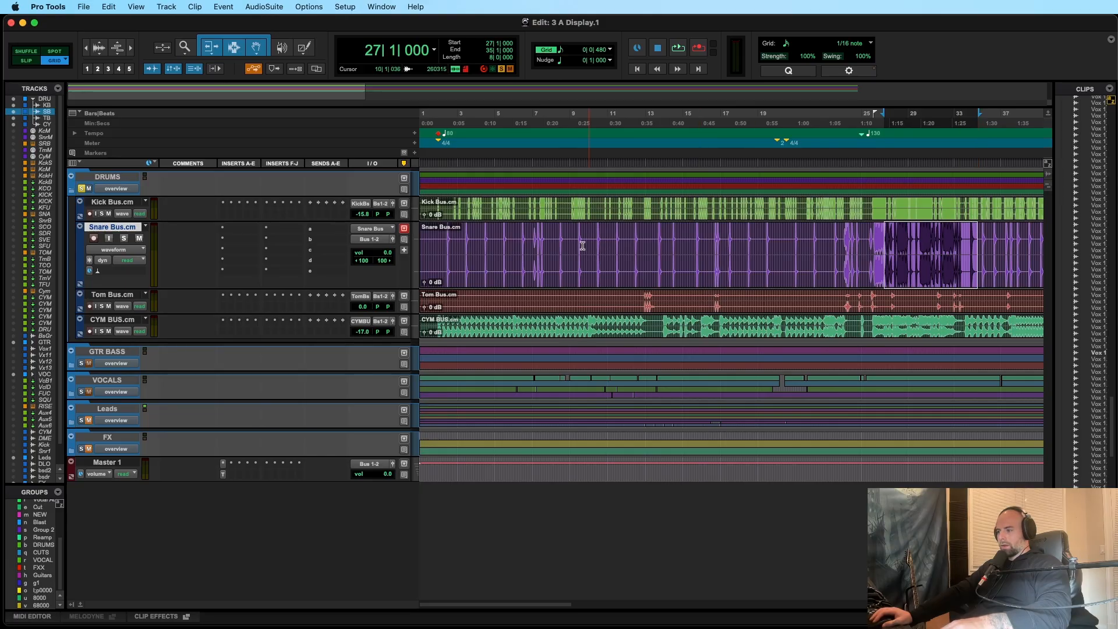
click(513, 248)
drag(905, 244, 541, 244)
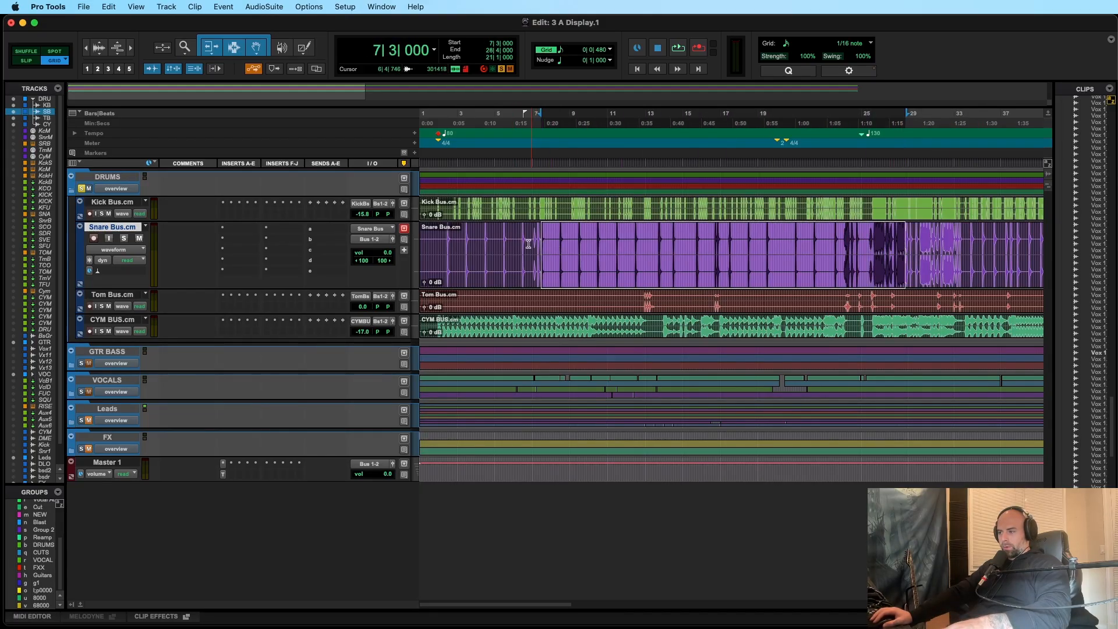
click(528, 244)
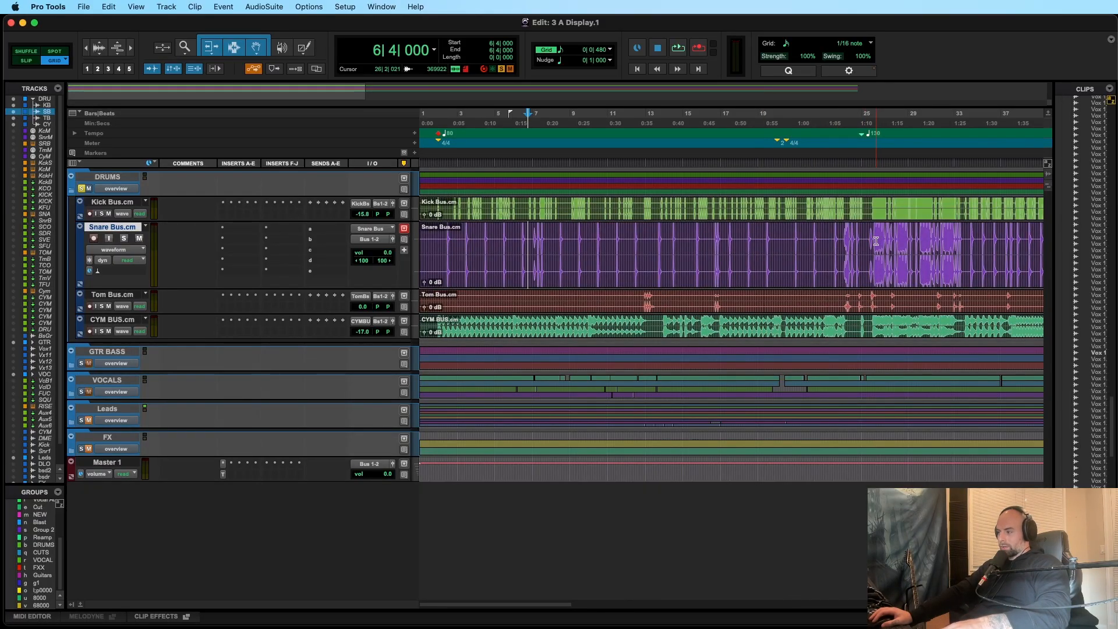
Step: Select 26|1|000 to 34|1|592 on the Snare Bus, then place the edit cursor at 2|2|480 and at 41|4|000
drag(873, 244, 968, 255)
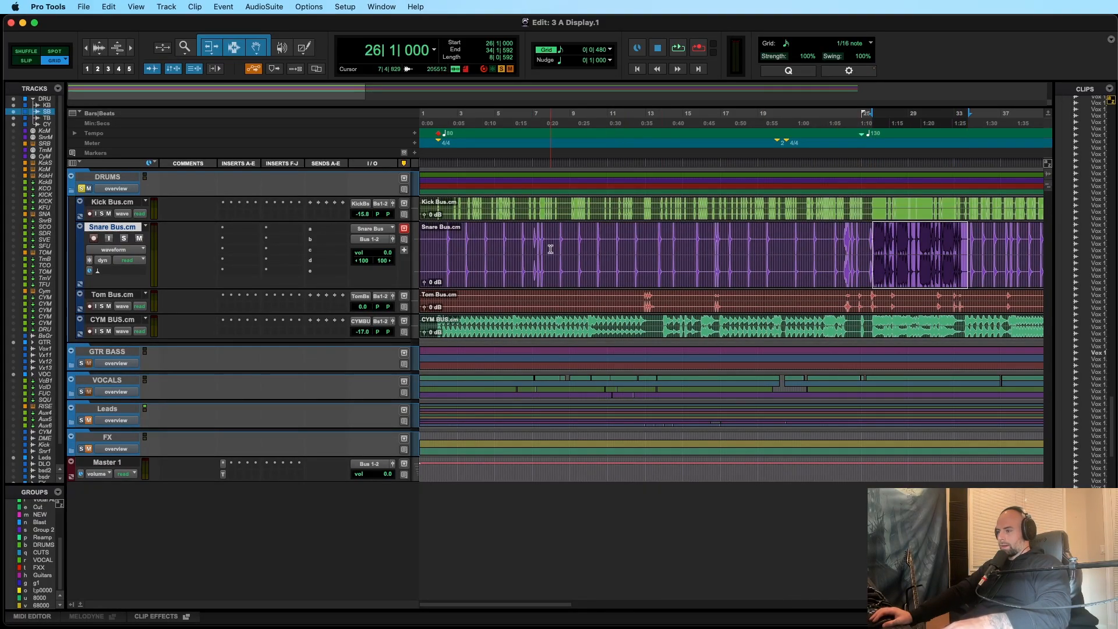
click(447, 244)
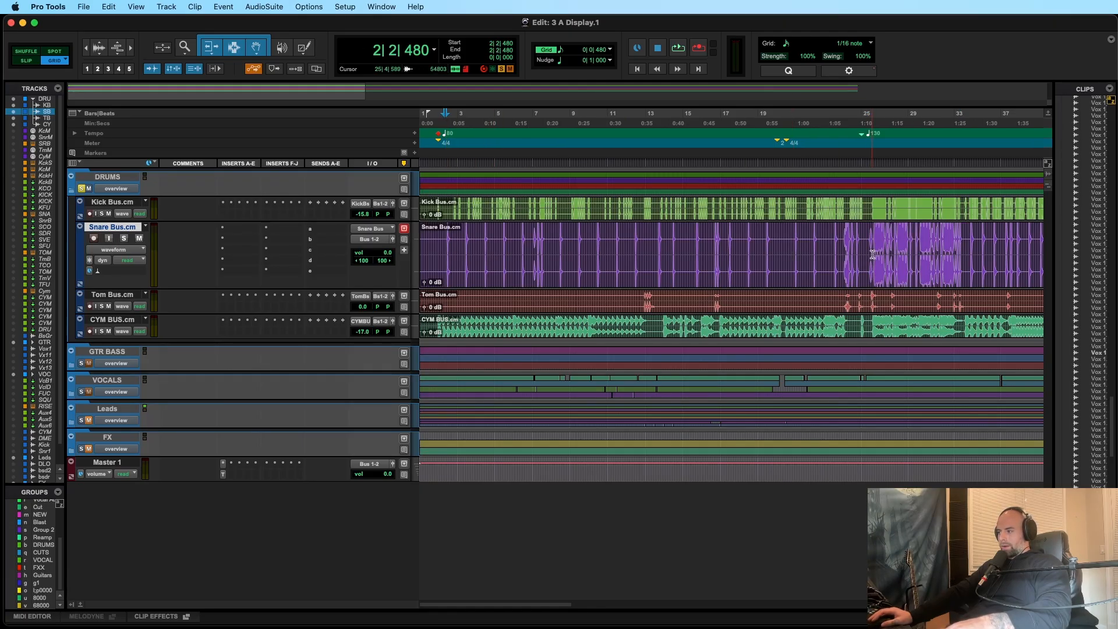
scroll(872, 254, right, 10)
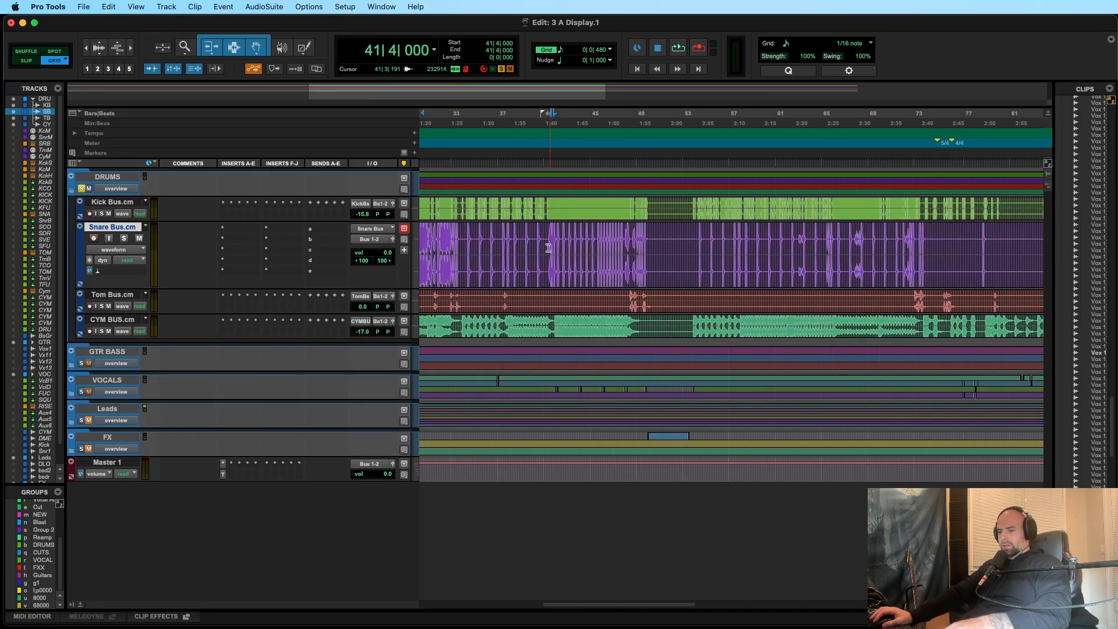
scroll(550, 247, left, 10)
Step: Play the drums from 33|3|480 on the Snare Bus, reduce that track's height, and stop playback
click(871, 240)
scroll(837, 260, up, 5)
scroll(738, 264, down, 3)
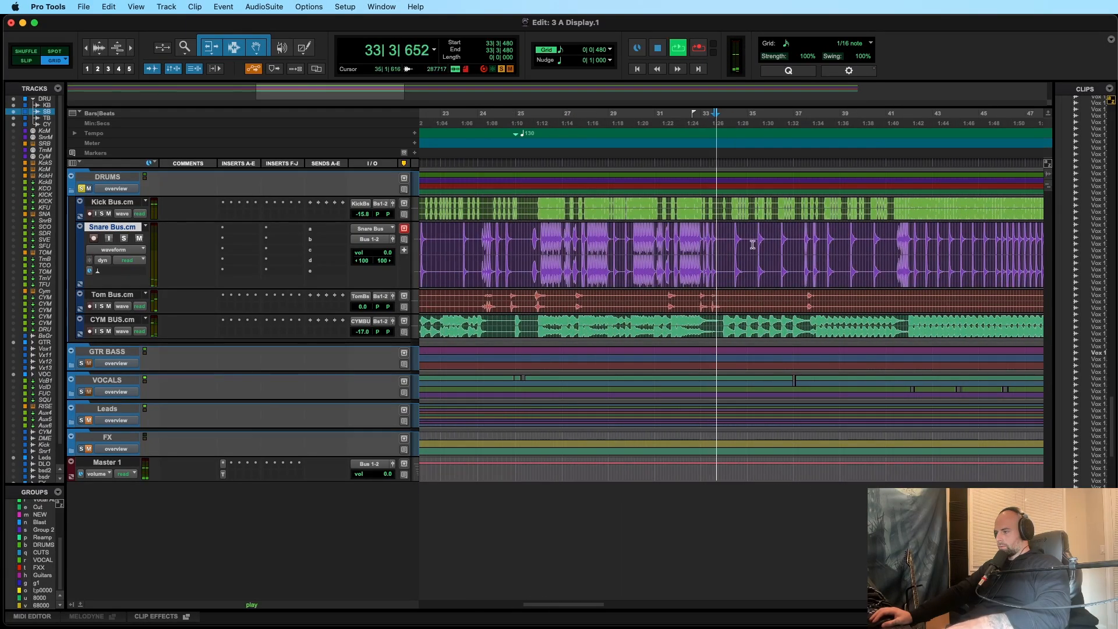
scroll(768, 248, up, 4)
scroll(800, 252, down, 4)
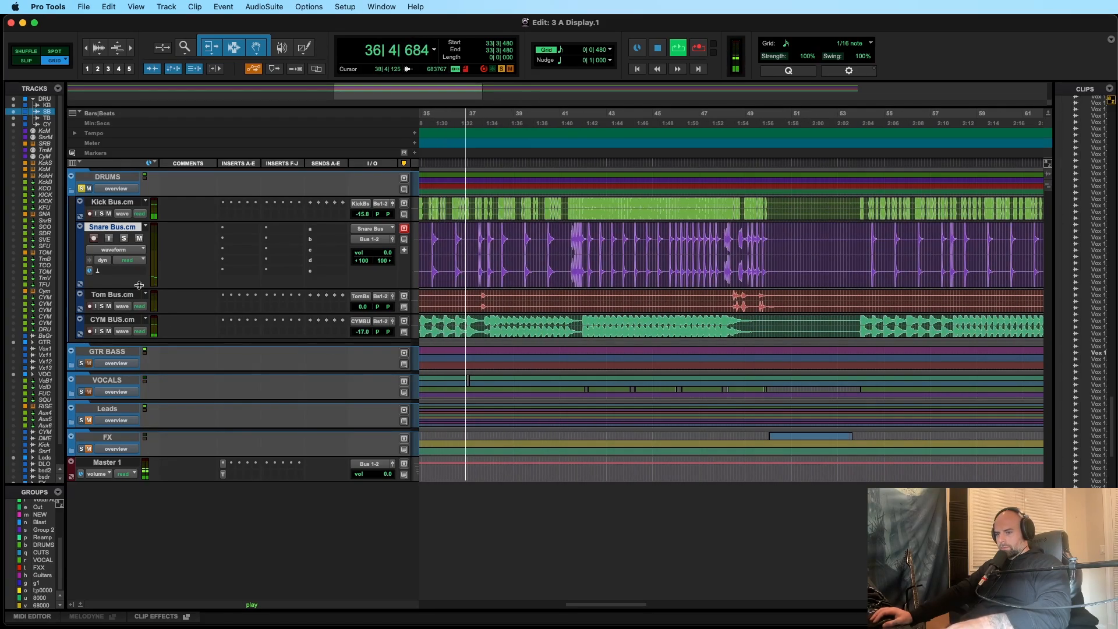
drag(138, 289, 138, 257)
key(space)
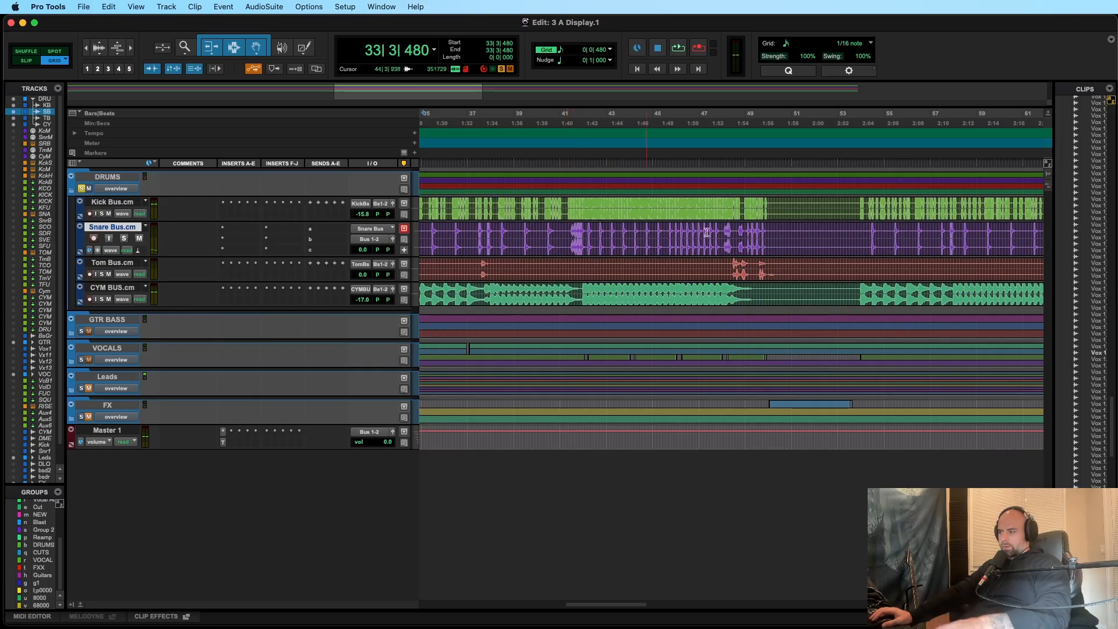
Step: Play the drums briefly from the kick entrance at bar 54 on the Kick Bus track
click(871, 202)
scroll(872, 202, up, 3)
key(space)
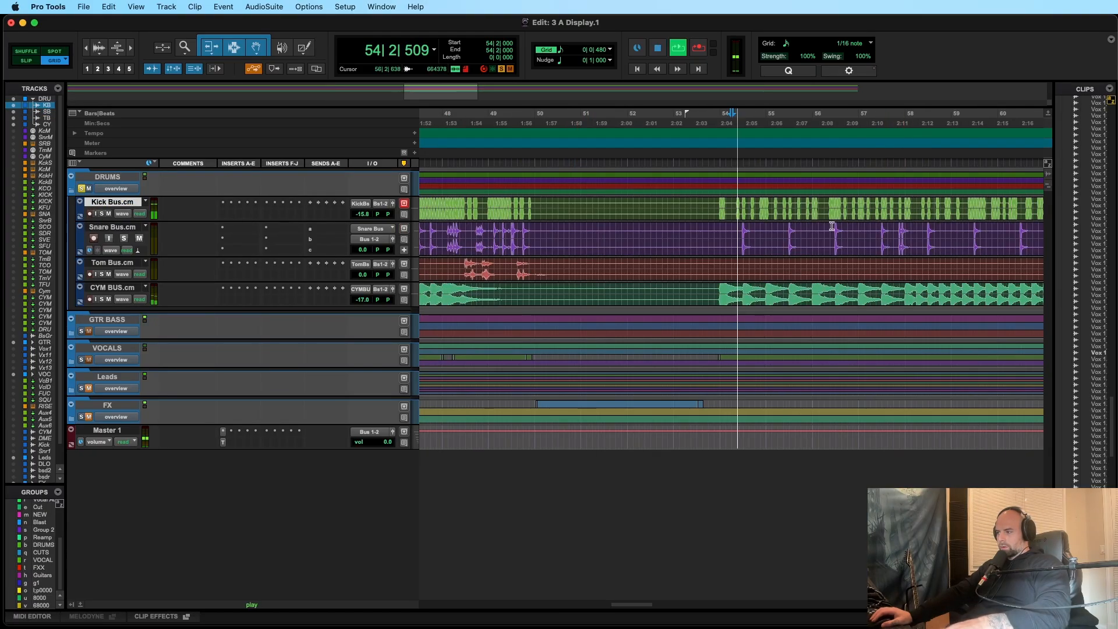
key(space)
Step: Place the edit cursor at 54|1|000 on the Snare Bus, inspect the surrounding drum waveforms, and play from there
click(685, 234)
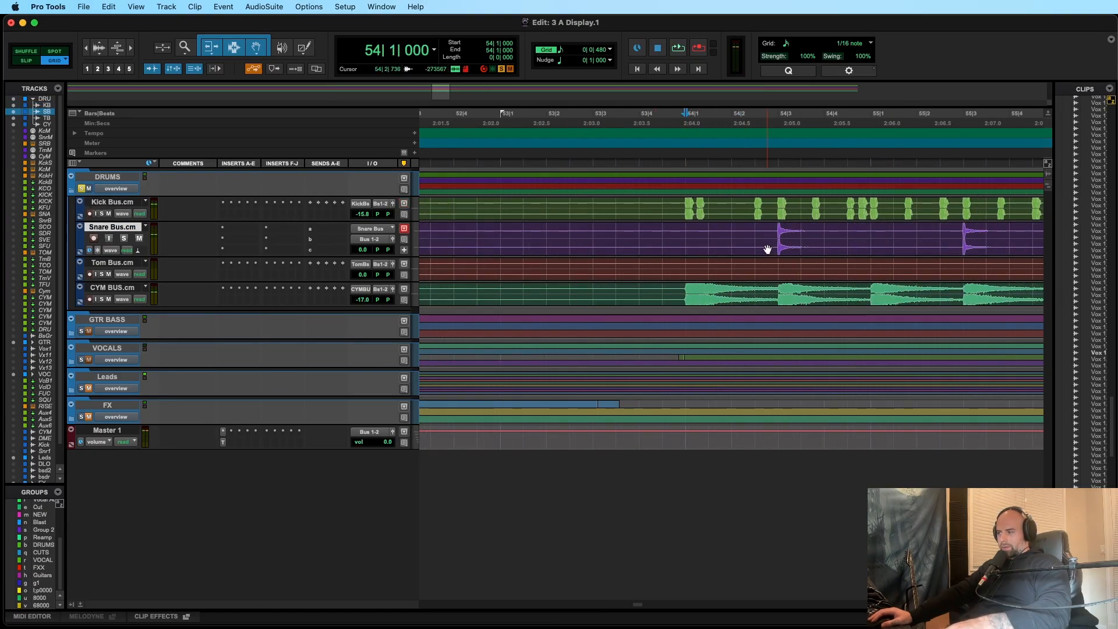
scroll(775, 249, down, 6)
scroll(807, 244, up, 6)
scroll(824, 239, right, 2)
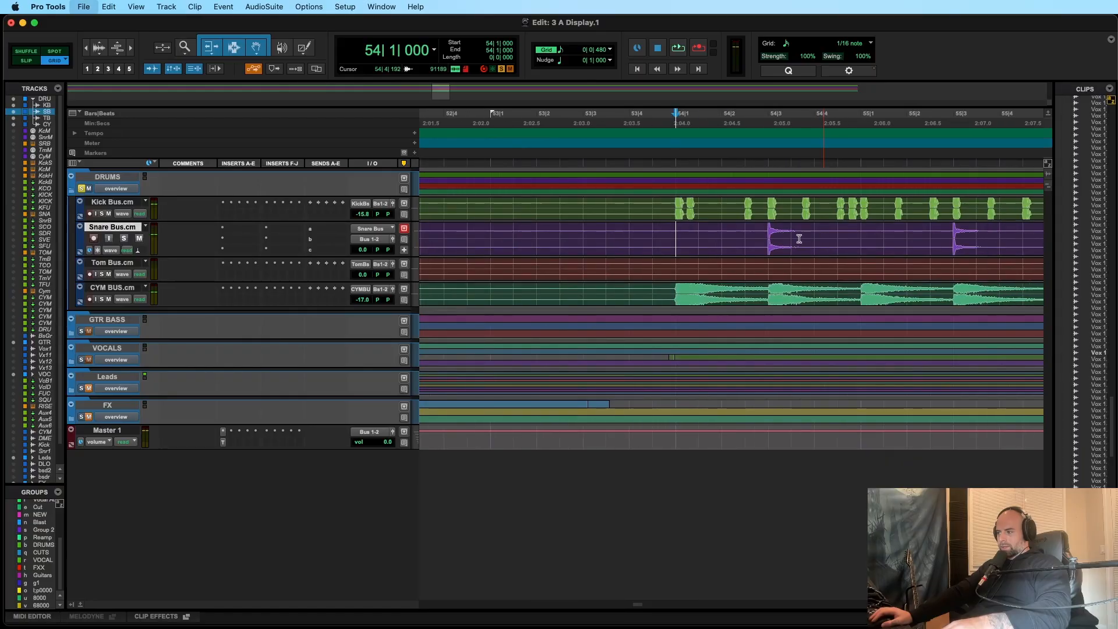
scroll(792, 250, down, 8)
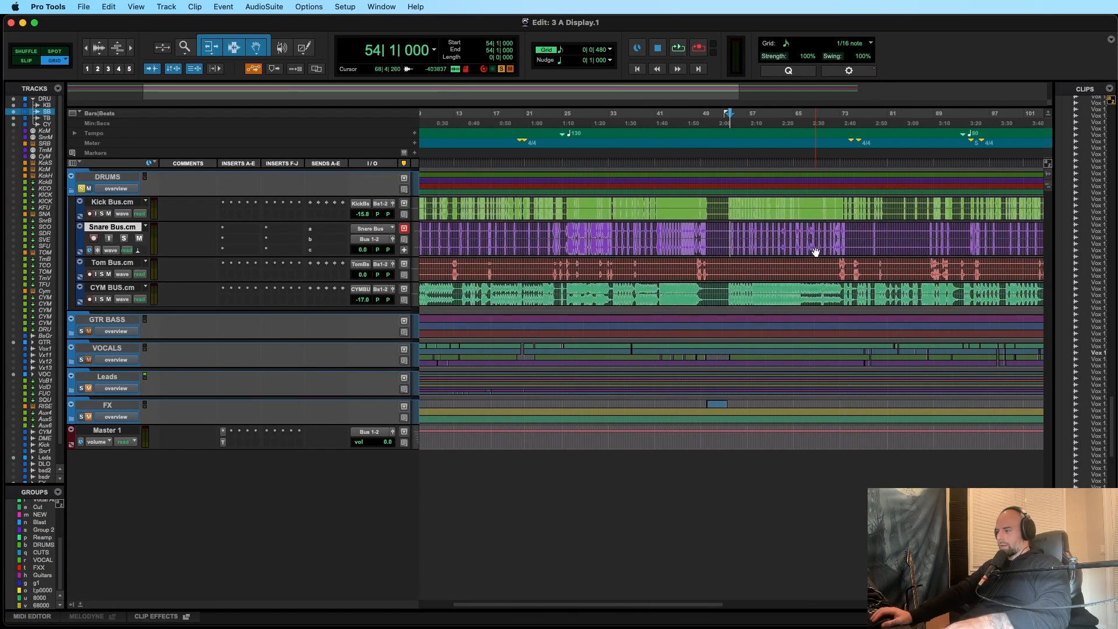
scroll(807, 244, up, 8)
key(space)
scroll(815, 246, down, 3)
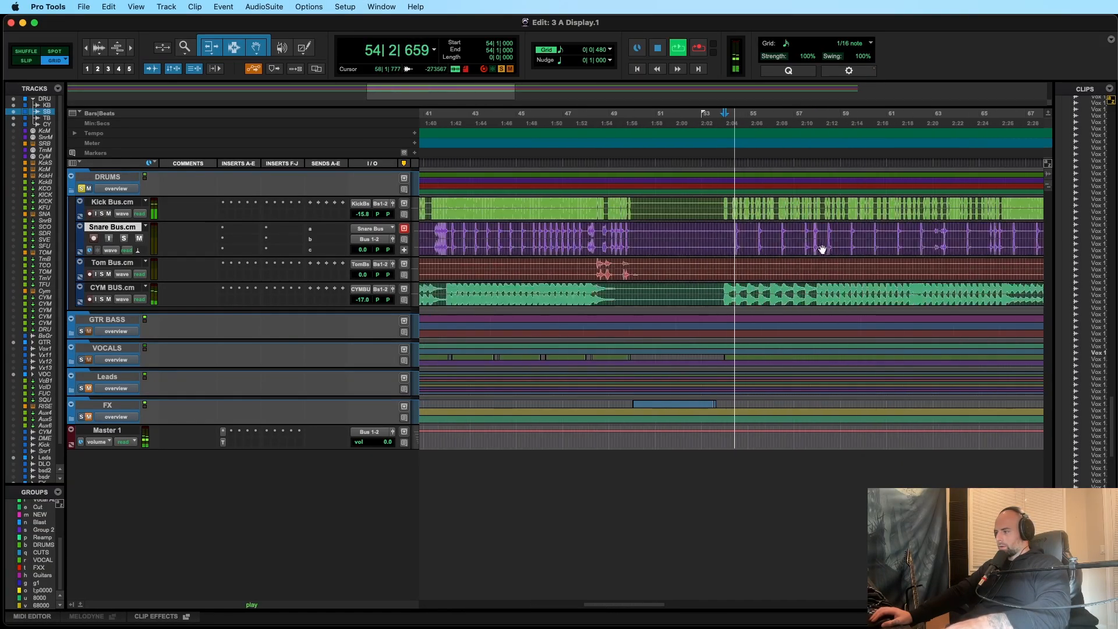
Step: Move the playback position to 42|1|000 on the Snare Bus, stop playback, and solo the Kick Bus
scroll(757, 244, left, 10)
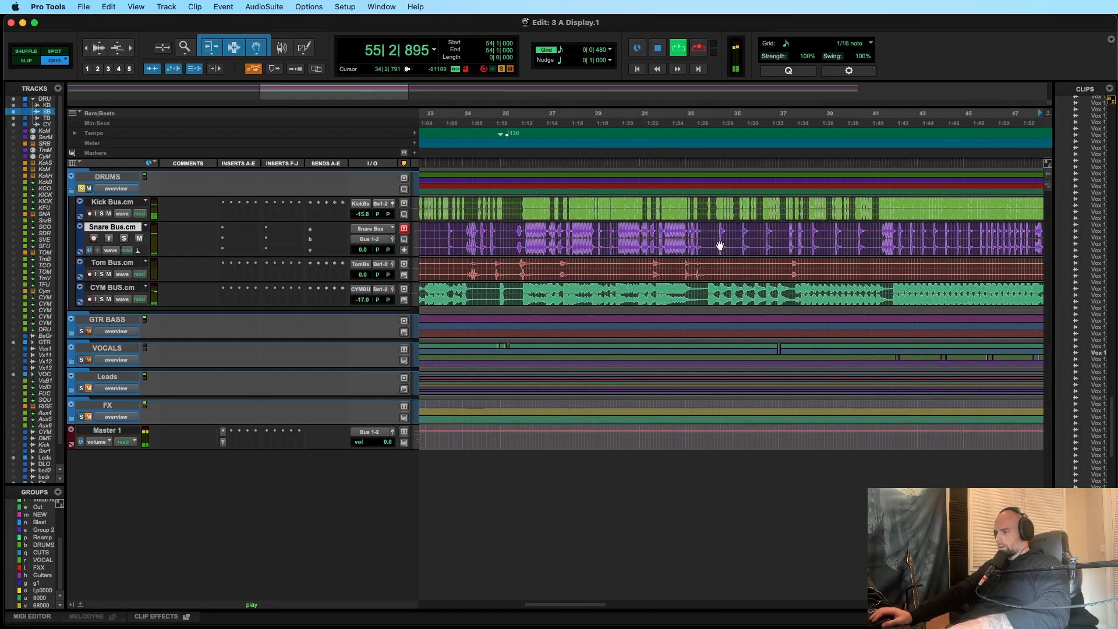
click(807, 233)
click(894, 251)
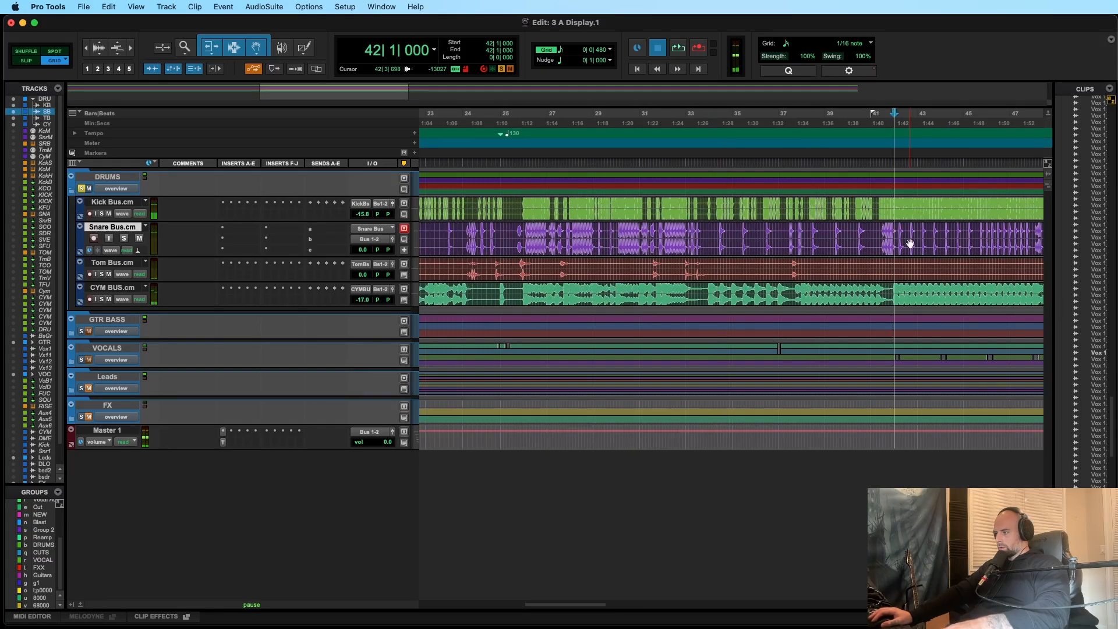
scroll(877, 252, up, 5)
key(super+bracketleft)
key(super+bracketleft)
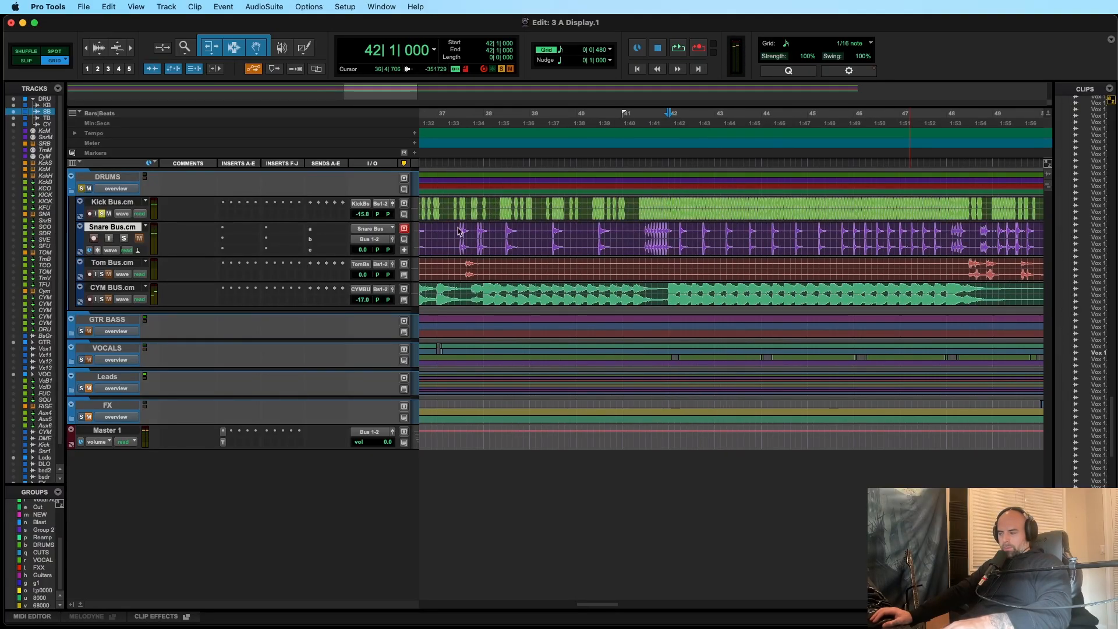
Step: Place the edit cursor at 41|2|480 on the Kick Bus, enlarge its track height, and play the soloed kick
click(639, 205)
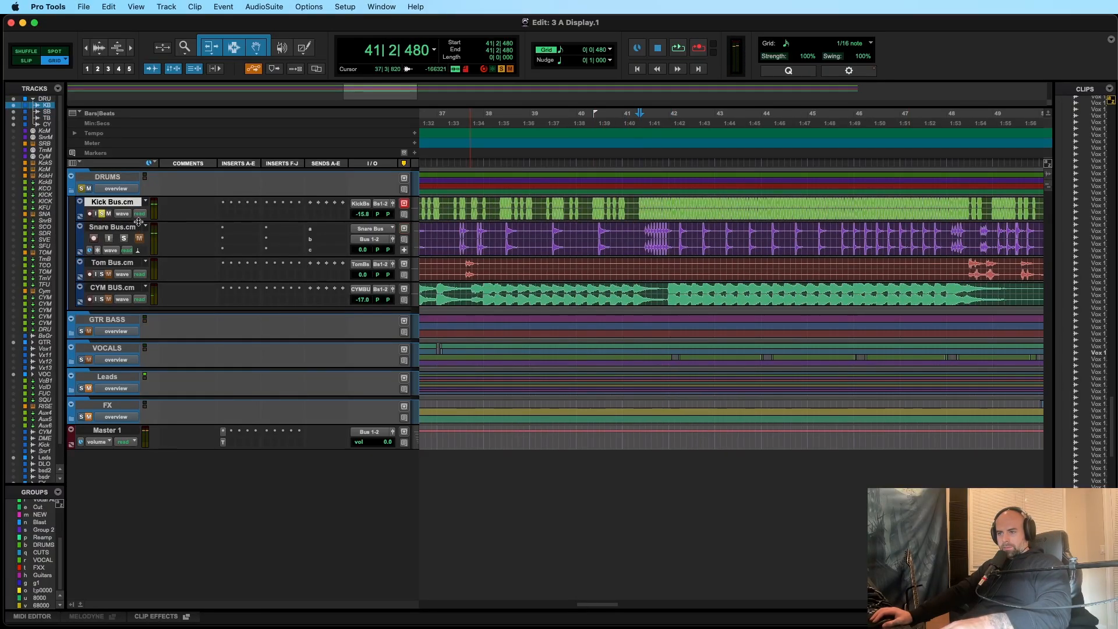
drag(138, 222, 150, 274)
key(space)
scroll(649, 262, right, 1)
scroll(649, 262, up, 5)
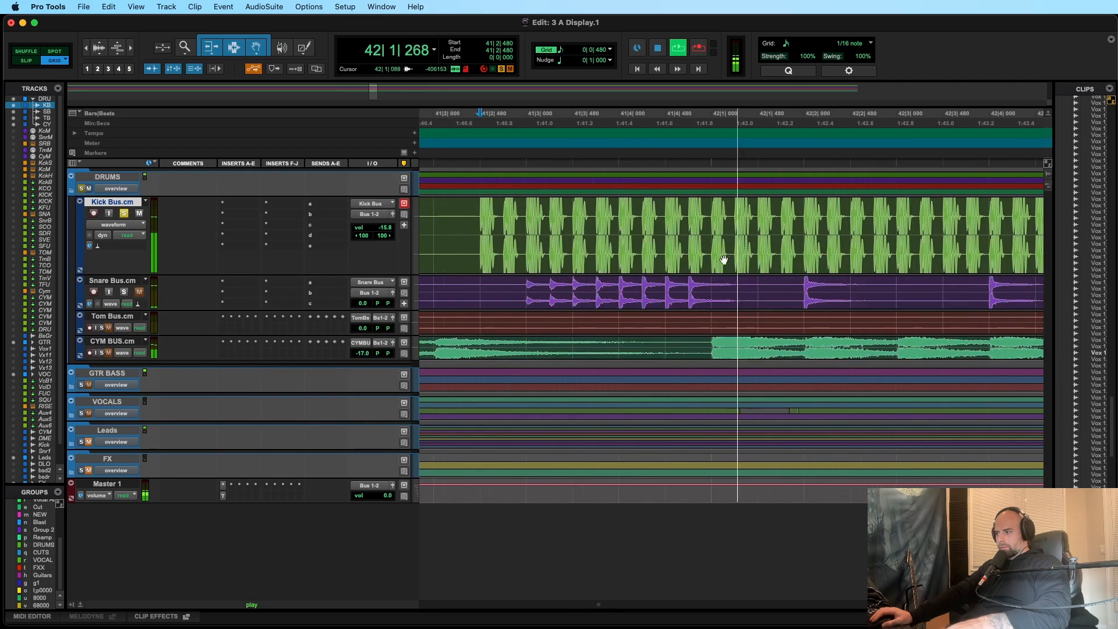
Step: Set the Kick Bus volume to -12.8 and play the soloed kick from 41|2|480
scroll(706, 257, down, 2)
key(space)
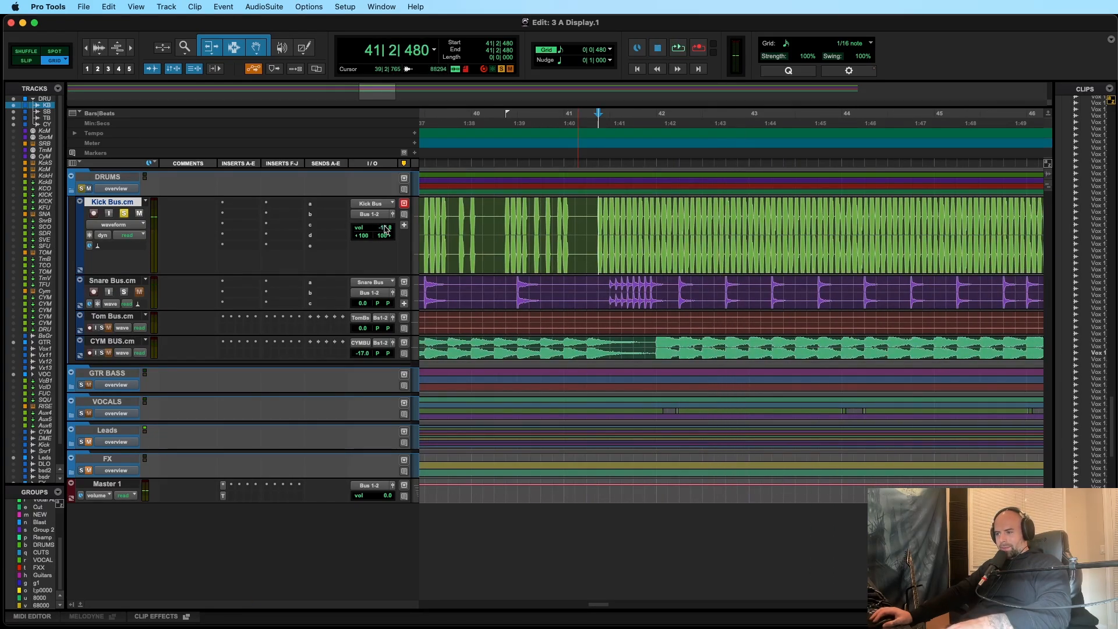
click(385, 229)
key(space)
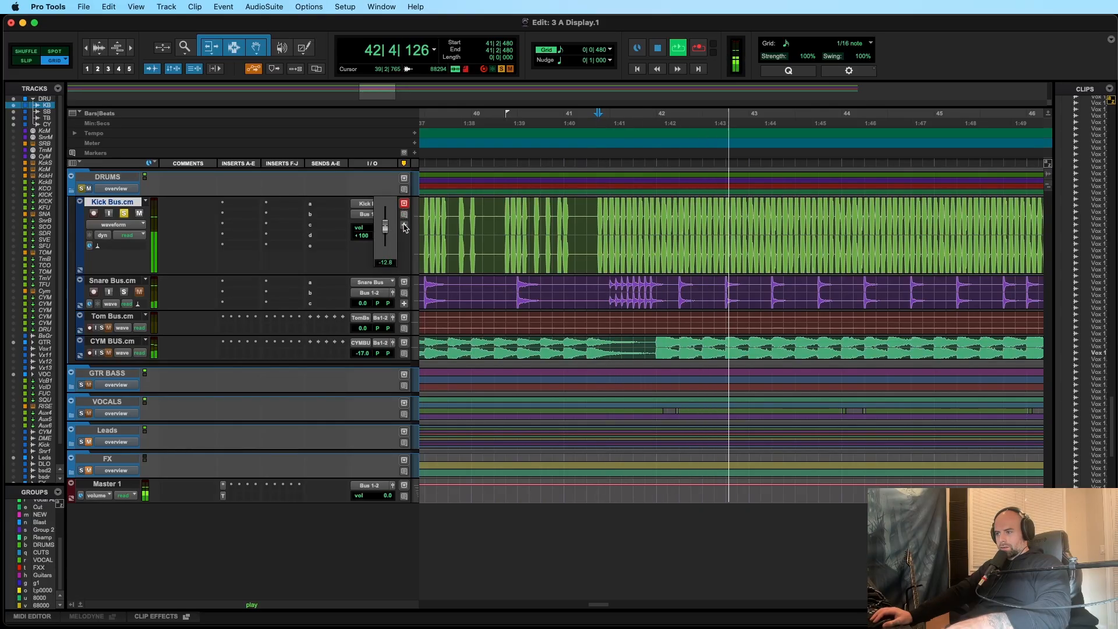
key(space)
Step: Select the Kick Bus hits from 41|2|480 to 42|4|480, set the track volume to -13.0 and play the kick briefly
drag(603, 225, 737, 243)
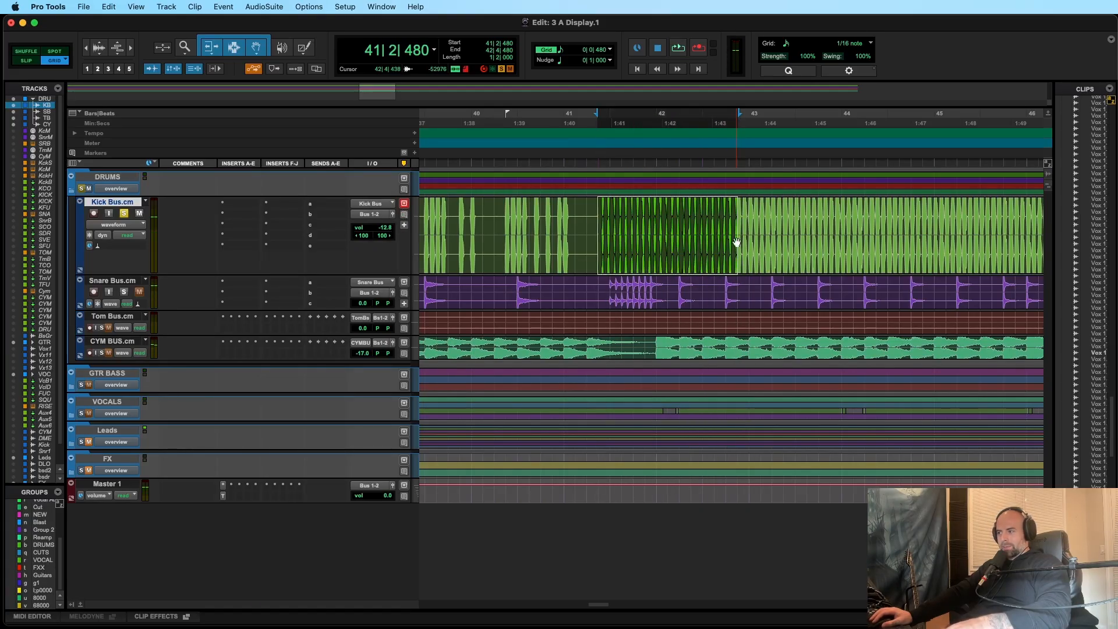
click(387, 231)
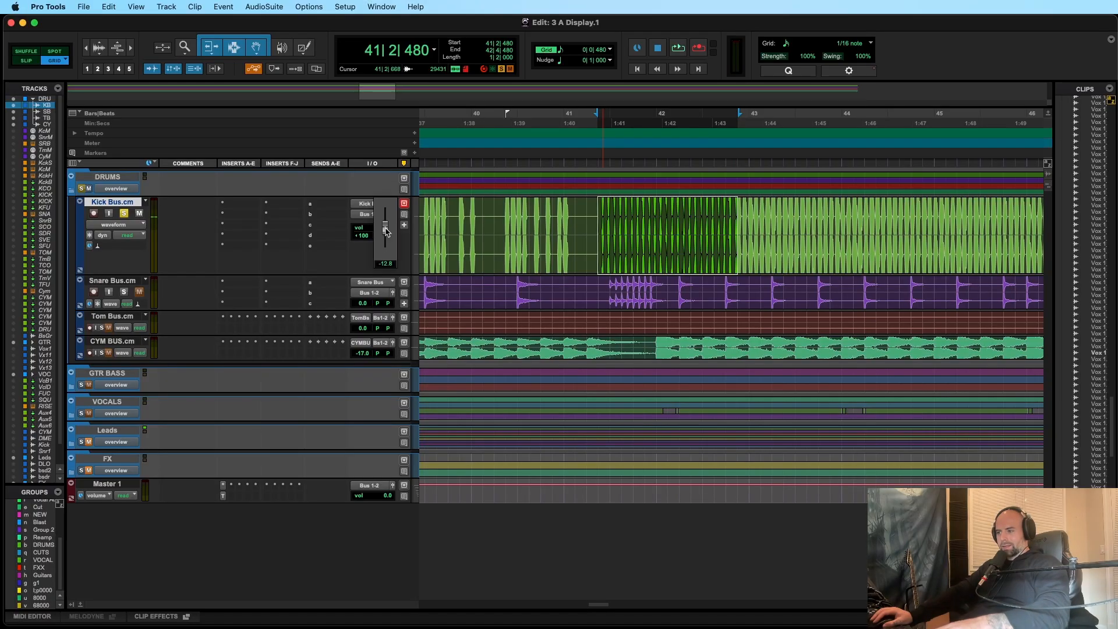
click(817, 227)
key(space)
key(space)
Step: Play the kick from 40|2|000 and select the Kick Bus range from 40|2|000 to 41|2|000
click(494, 225)
key(space)
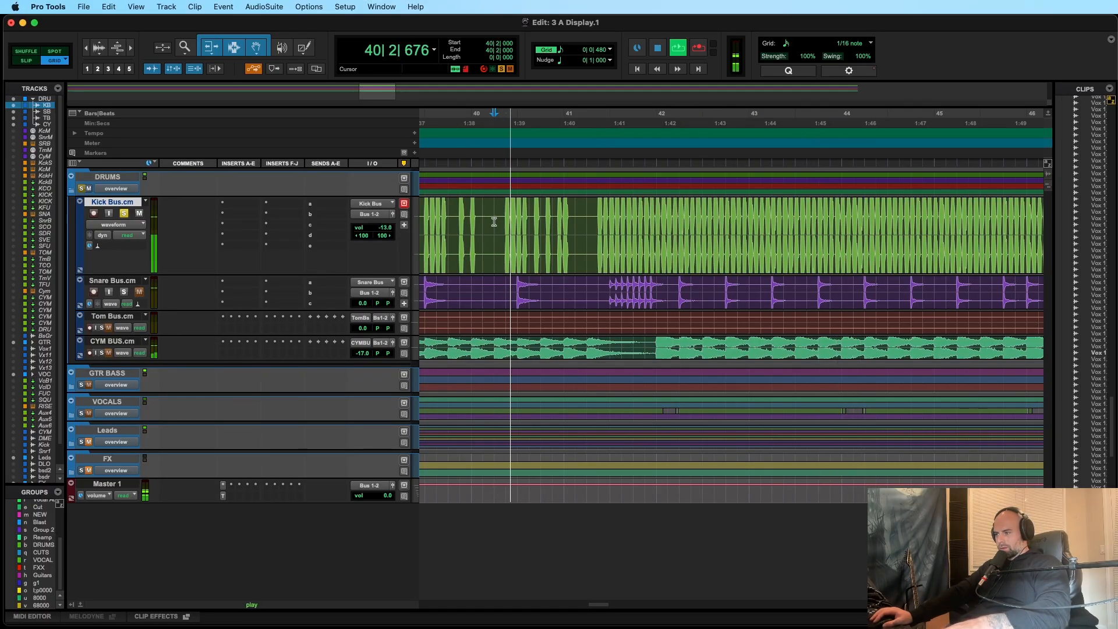
drag(494, 225, 586, 230)
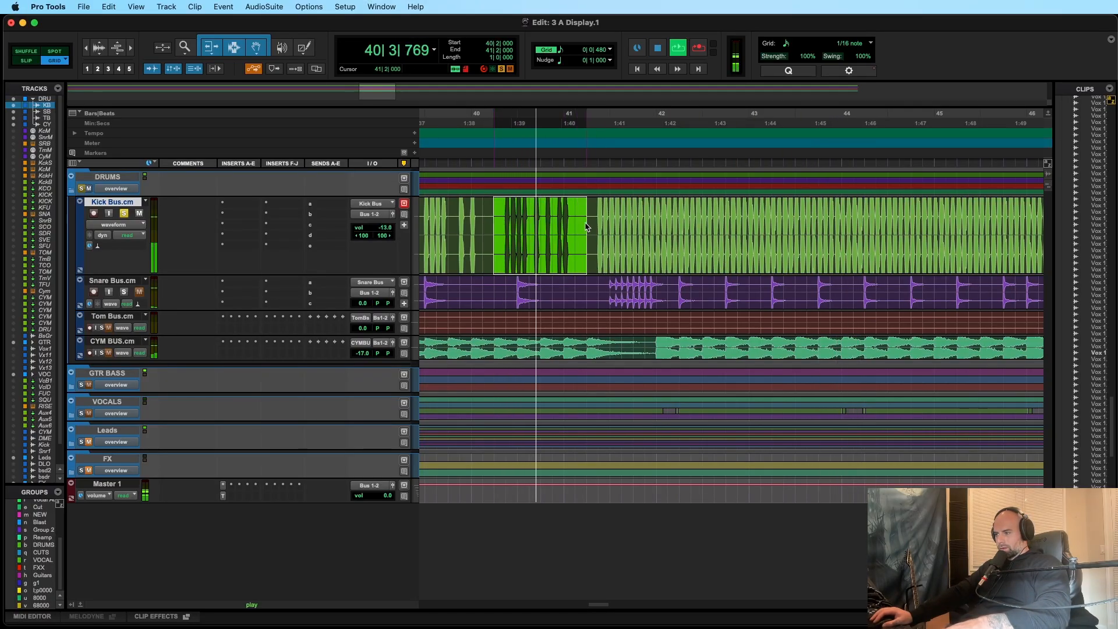
Step: Set the Kick Bus volume to -12.0 during playback, enlarge its track height and stop playback
click(388, 228)
drag(389, 226, 389, 223)
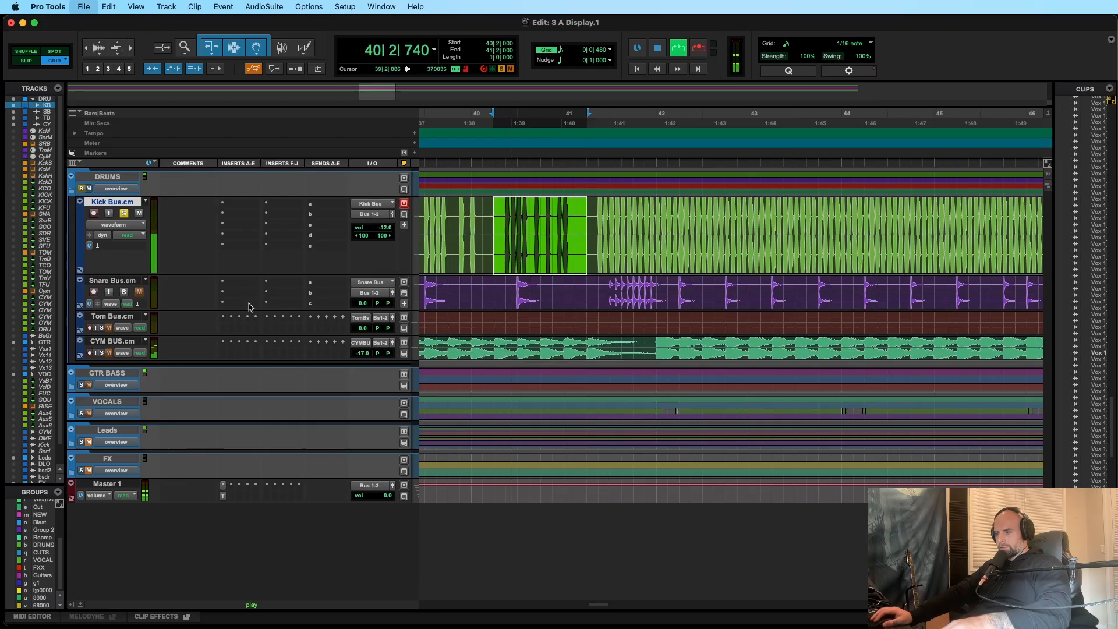
drag(142, 273, 142, 296)
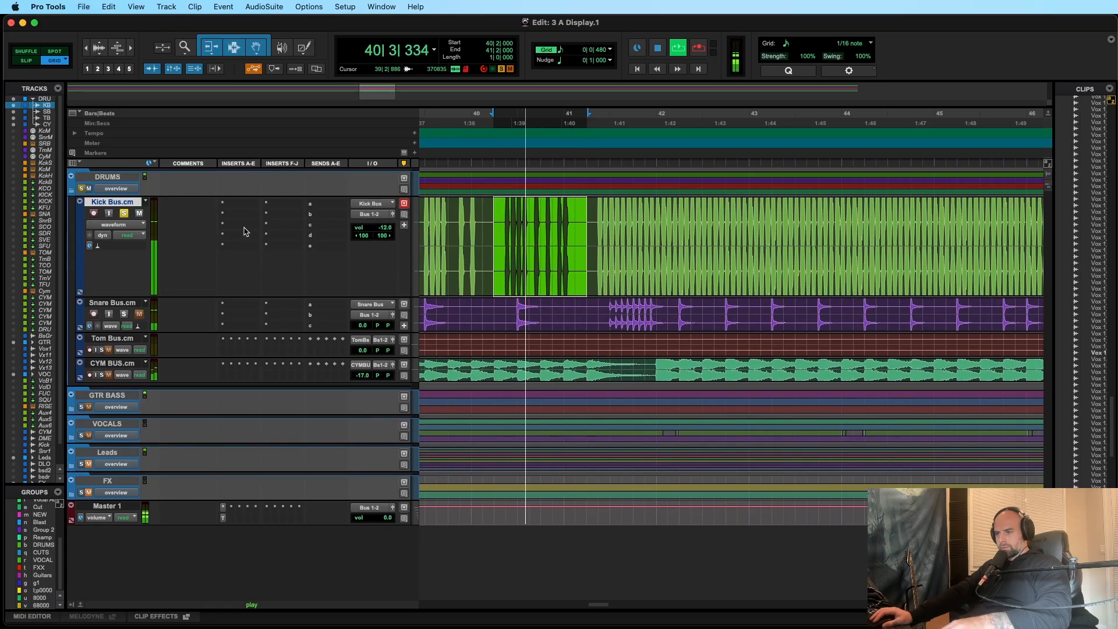
key(space)
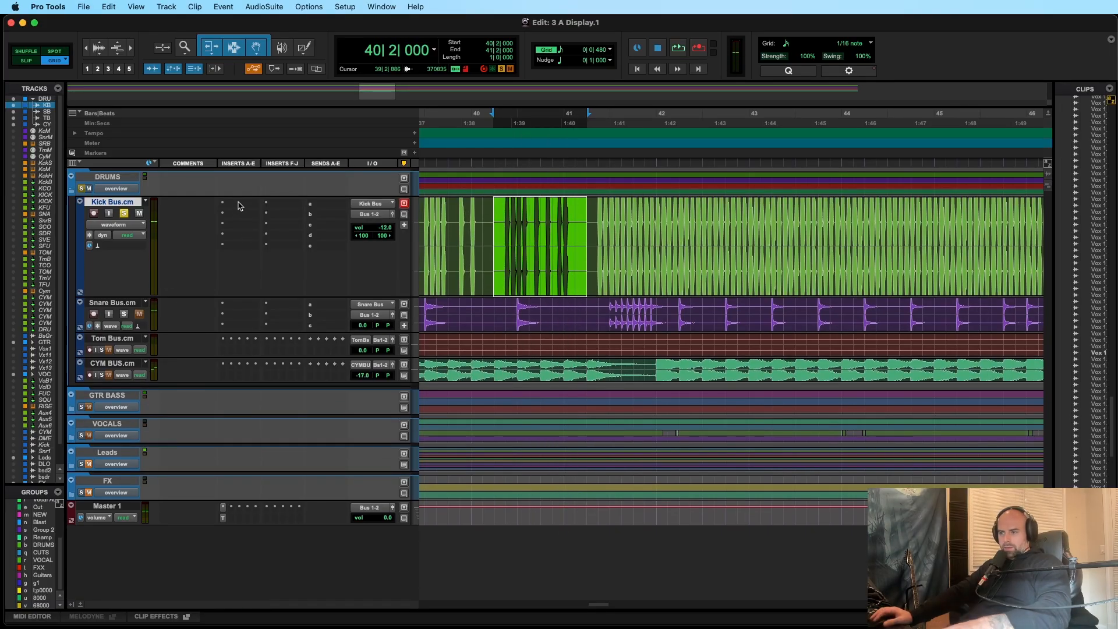
Step: Replay the selected soloed kick passage briefly from 40|2|000
click(238, 206)
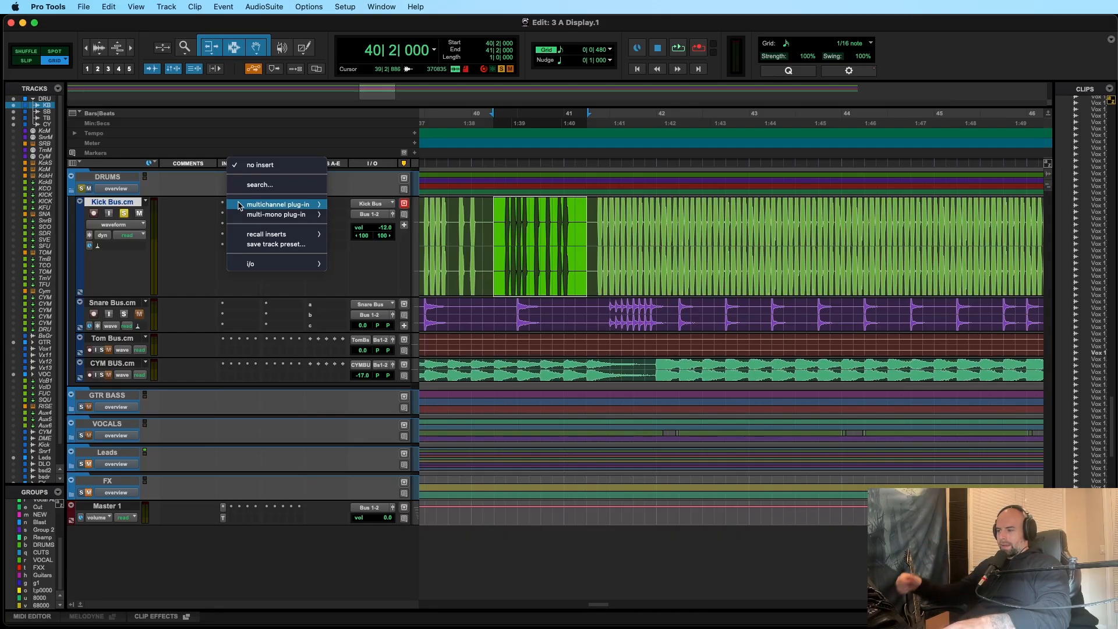
click(216, 211)
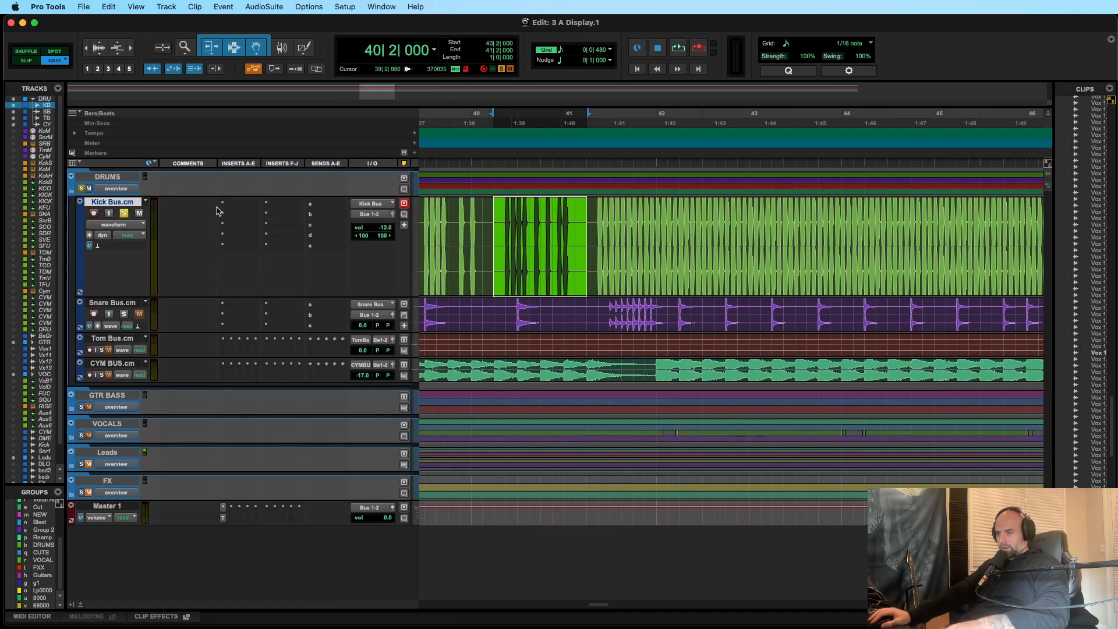
key(space)
key(space)
Step: Insert the Virtual Mix Rack (stereo) plug-in in the first insert slot of the Kick Bus and browse its modules
click(242, 204)
text(virtu)
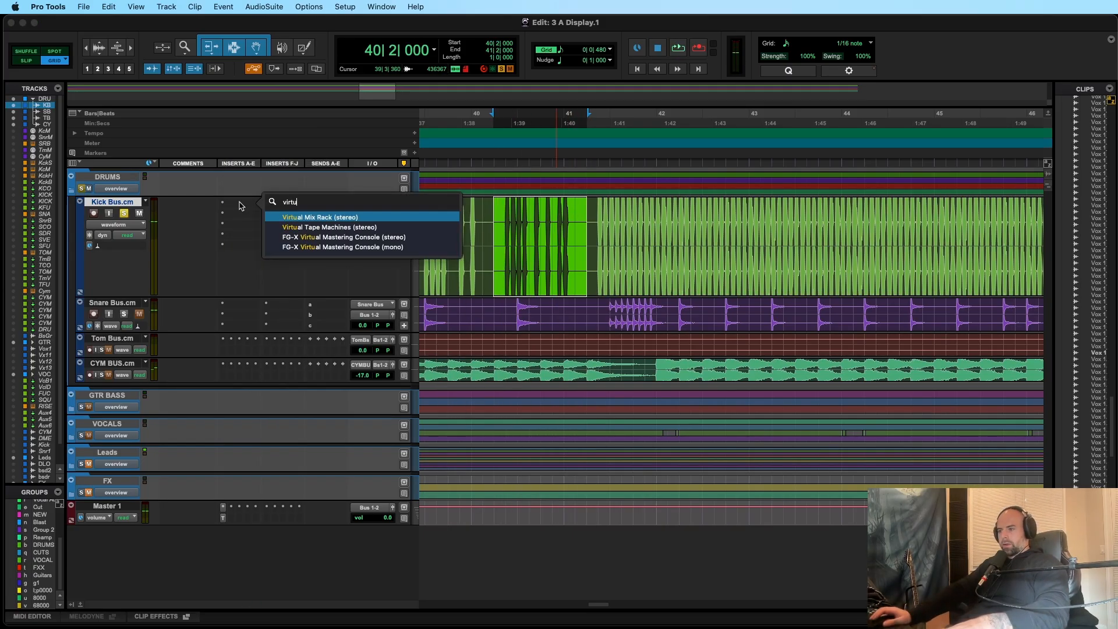
key(Return)
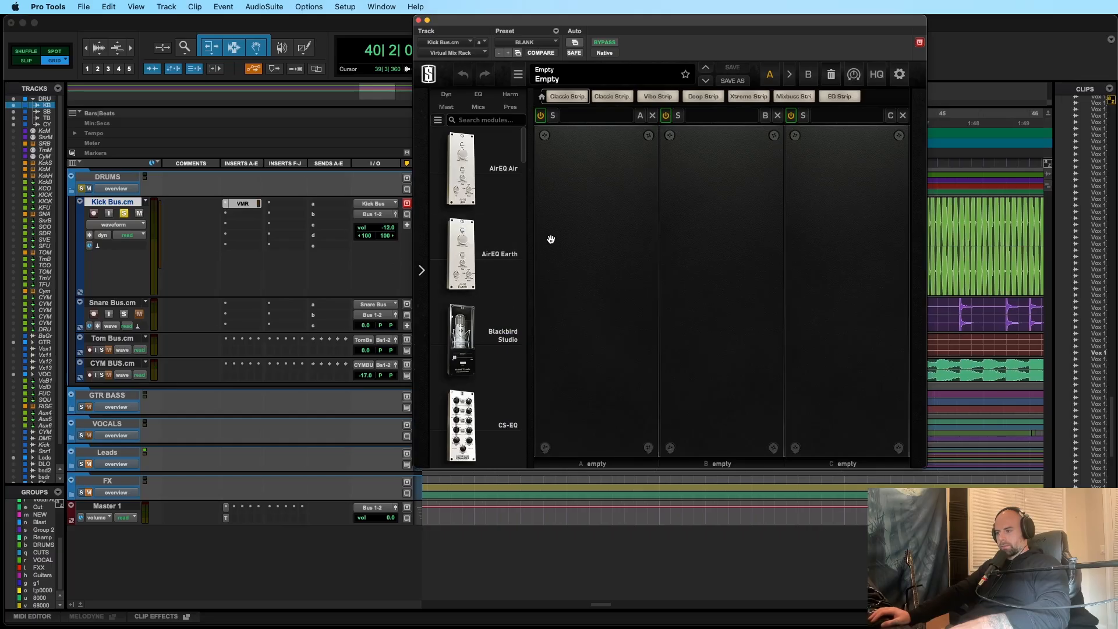
scroll(524, 168, down, 15)
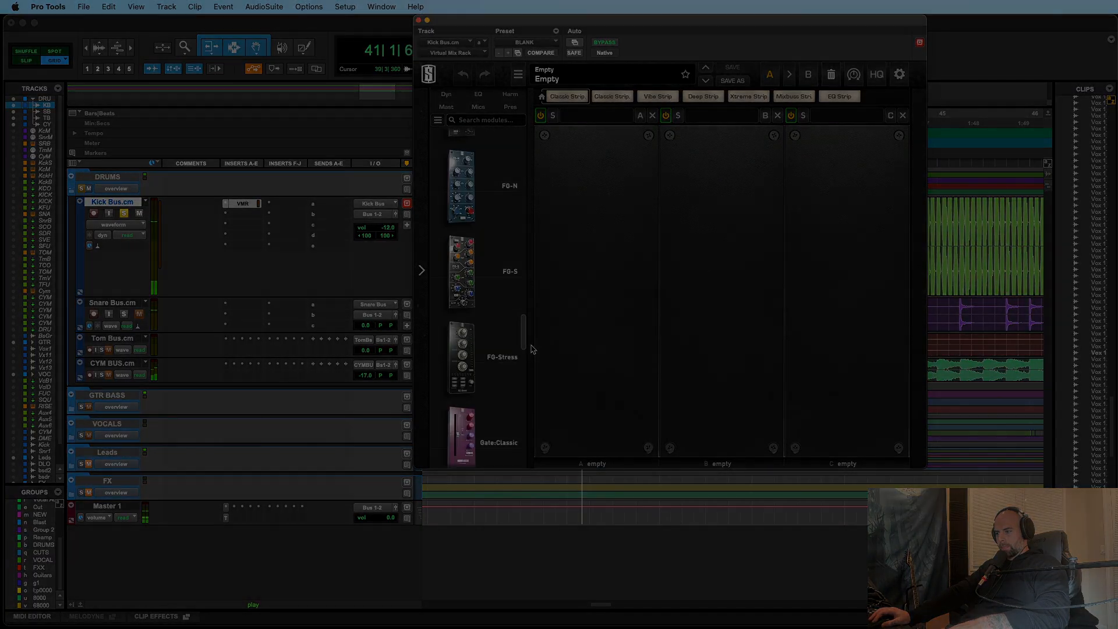